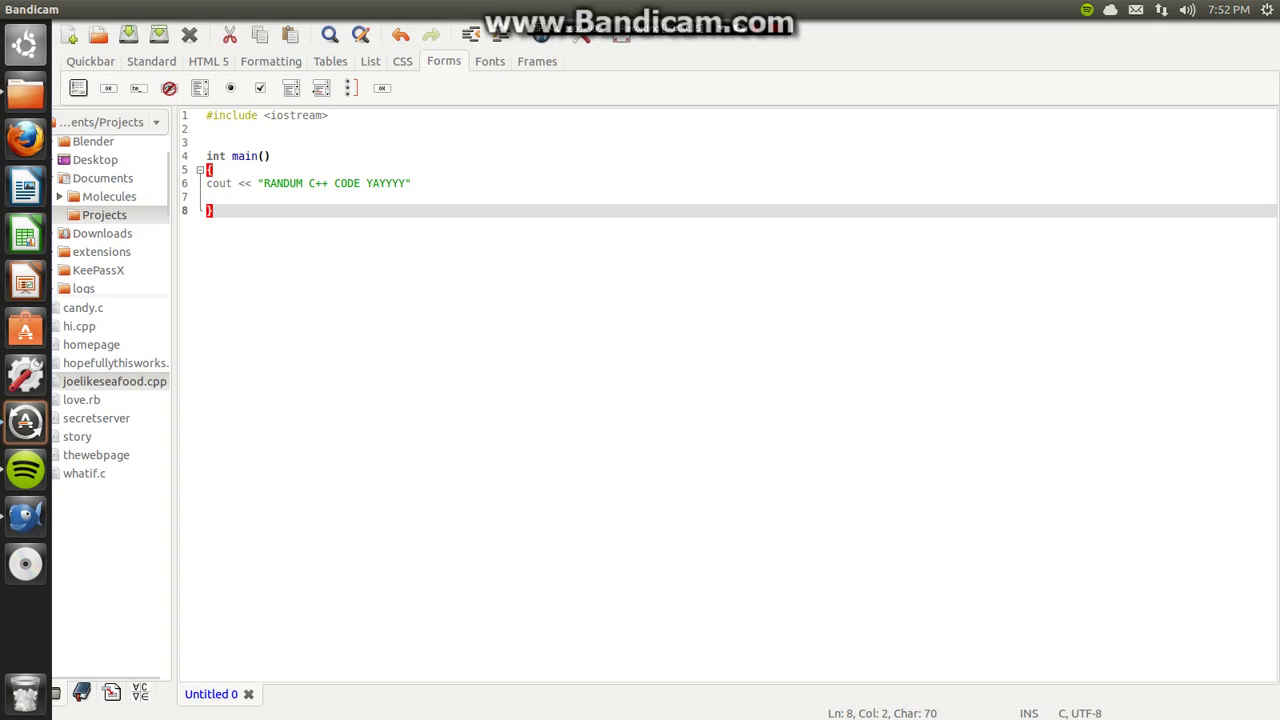
# Select all the C++ code, then type and delete a stray 'a' after C, leaving it unchanged.
pyautogui.hotkey('ctrl', 'a')
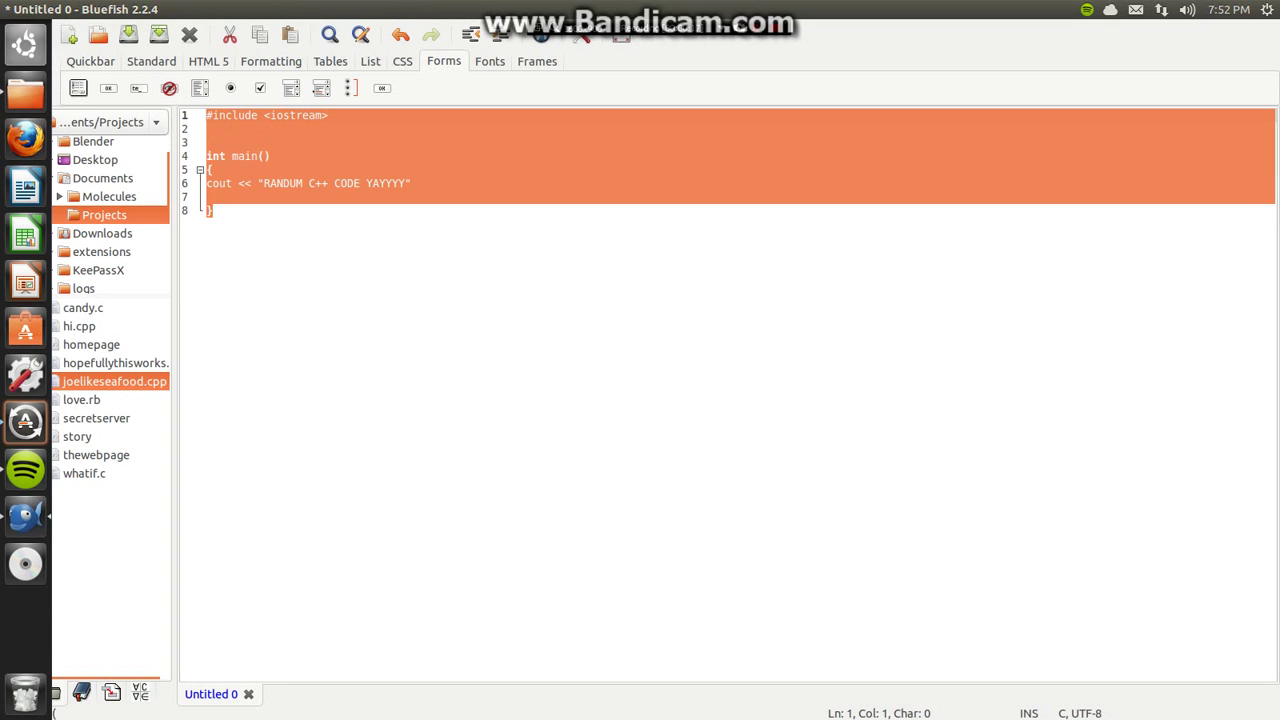
pyautogui.click(315, 184)
pyautogui.write('a')
pyautogui.press('BackSpace')
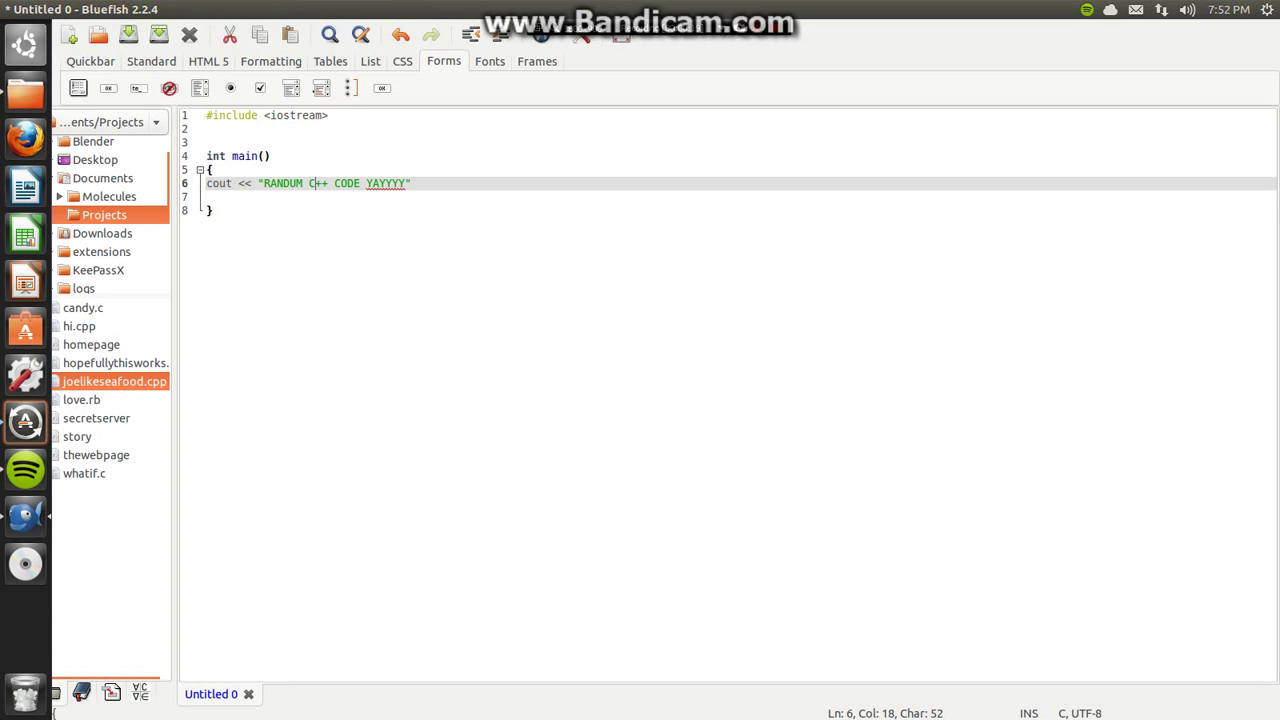
pyautogui.write('a')
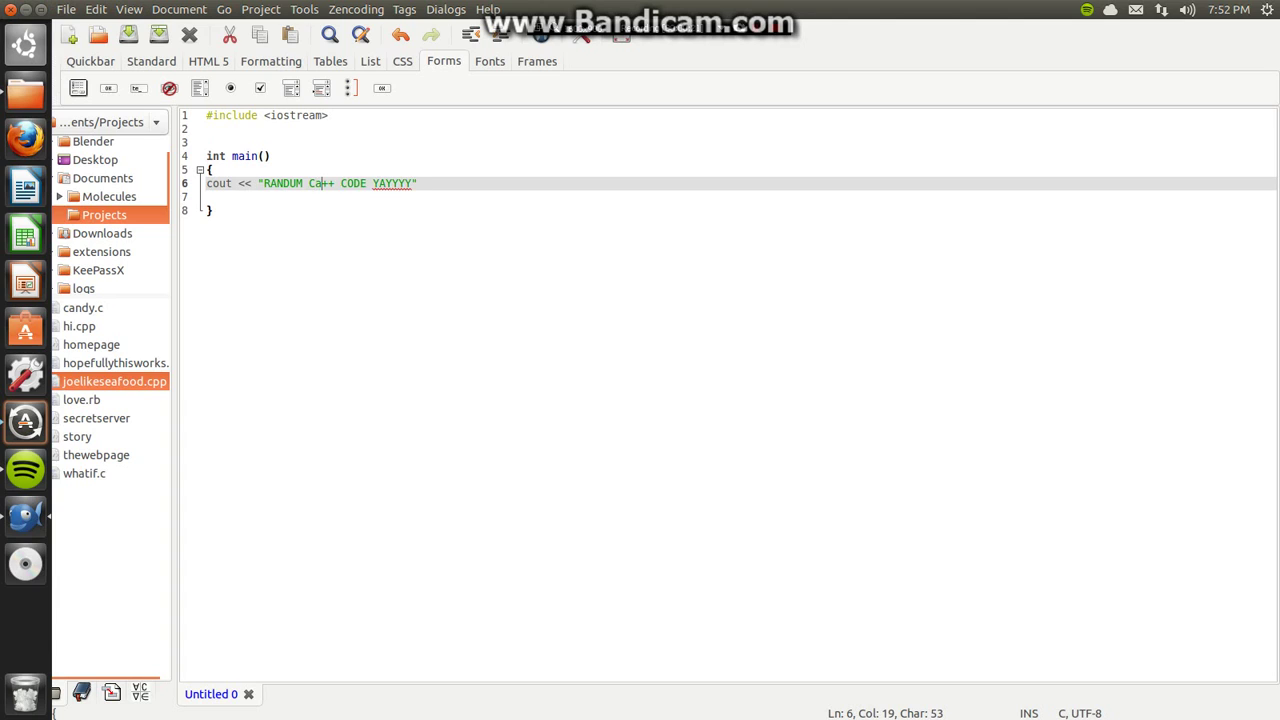
pyautogui.press('BackSpace')
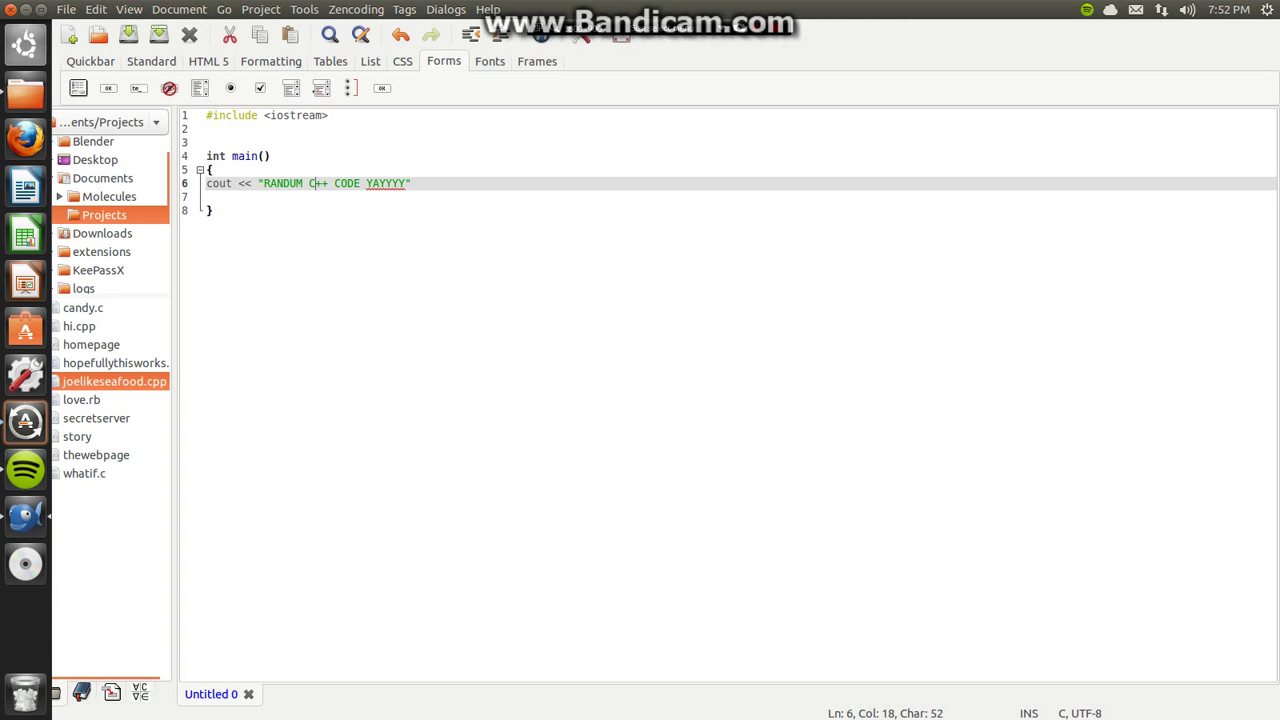
# Minimize Bluefish and launch Kalzium by searching 'kal' in the Dash.
pyautogui.click(12, 9)
pyautogui.press('super')
pyautogui.write('p')
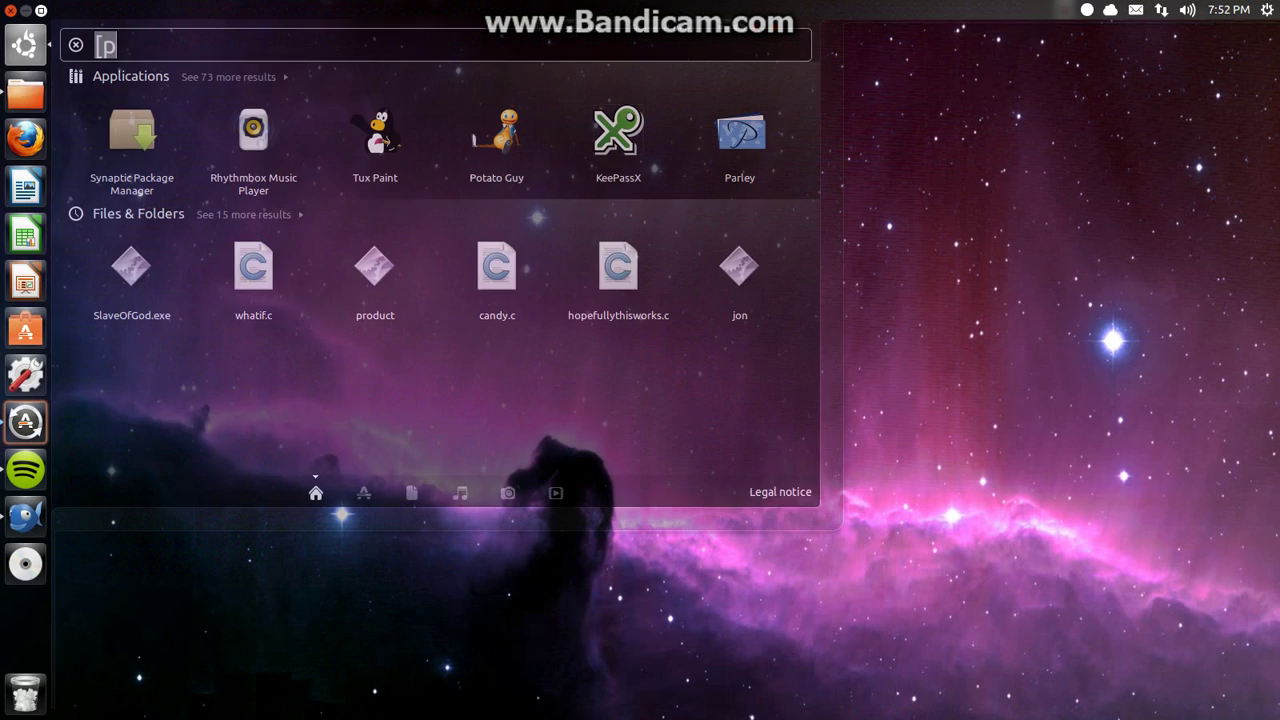
pyautogui.press('BackSpace')
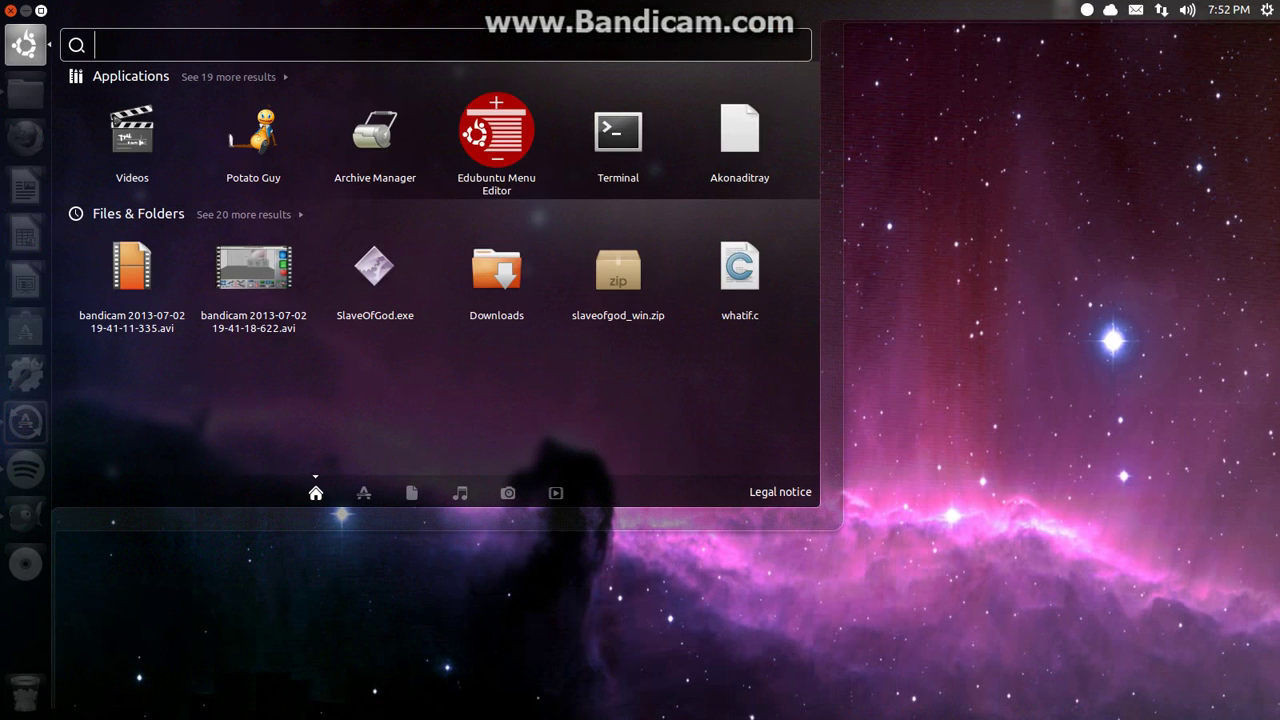
pyautogui.write('kal')
pyautogui.press('Return')
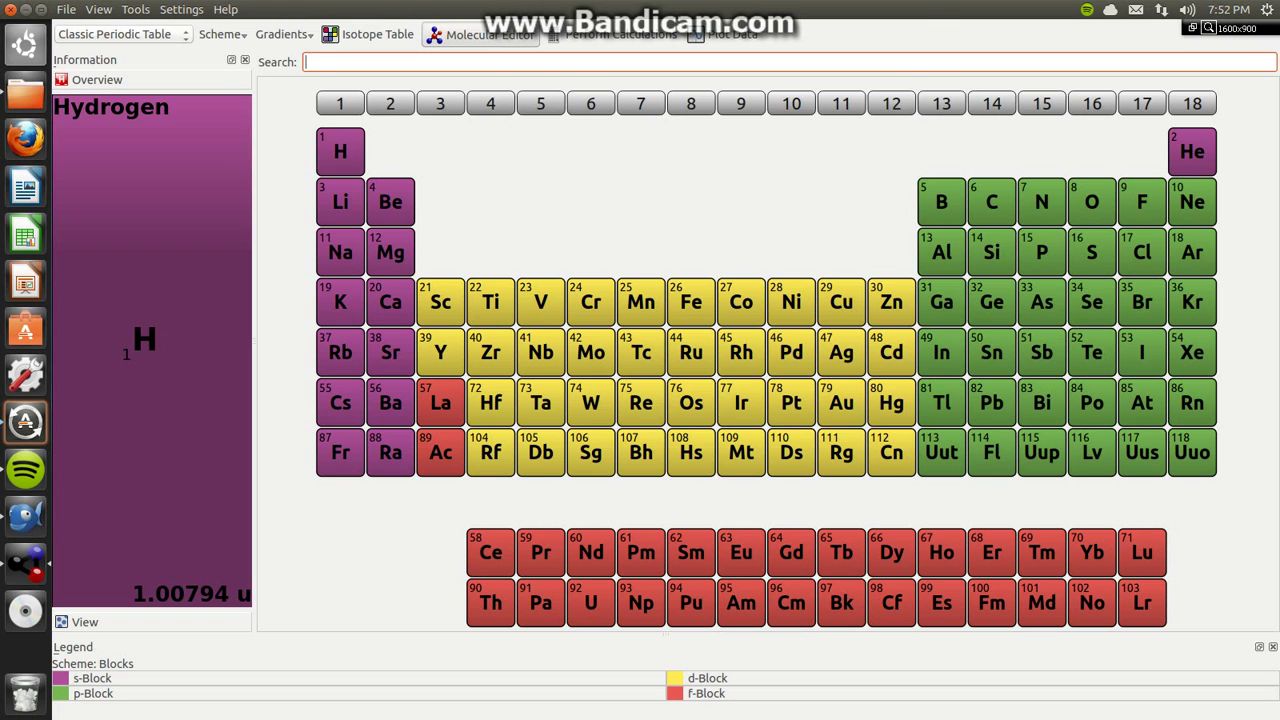
# Open the Molecular Editor maximized and choose Oxygen as the drawing element.
pyautogui.click(470, 36)
pyautogui.click(456, 72)
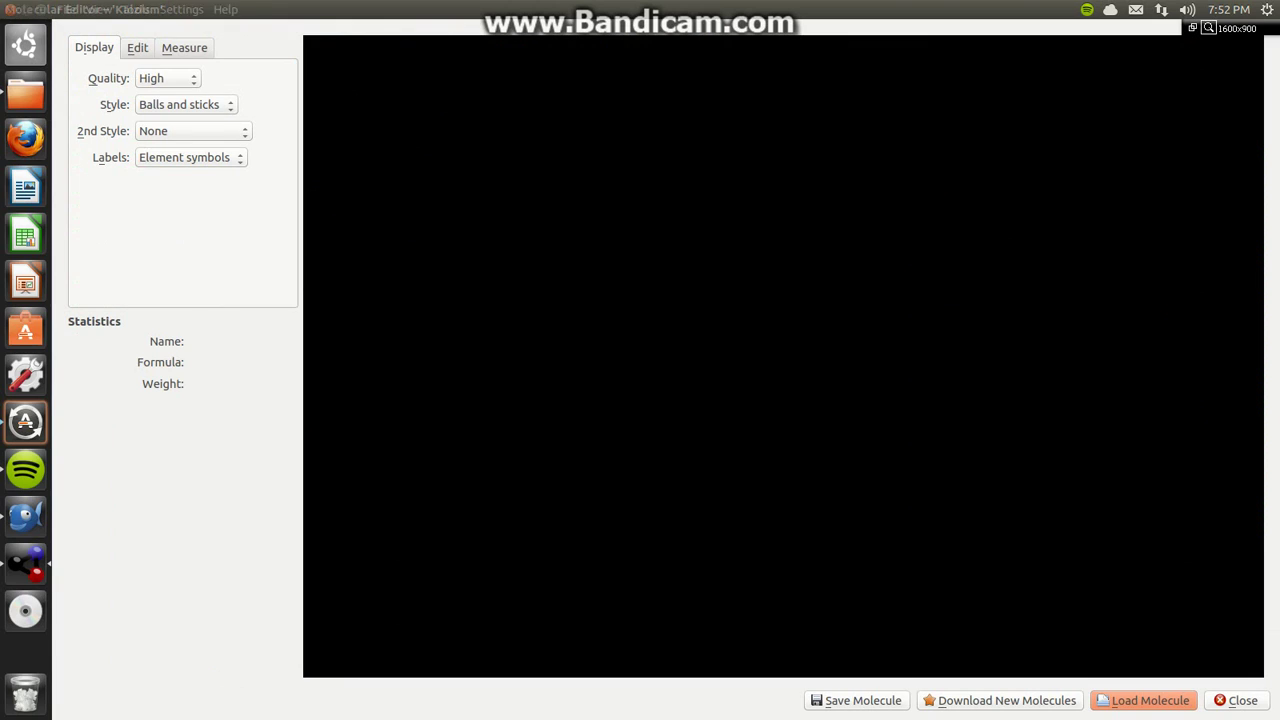
pyautogui.click(137, 47)
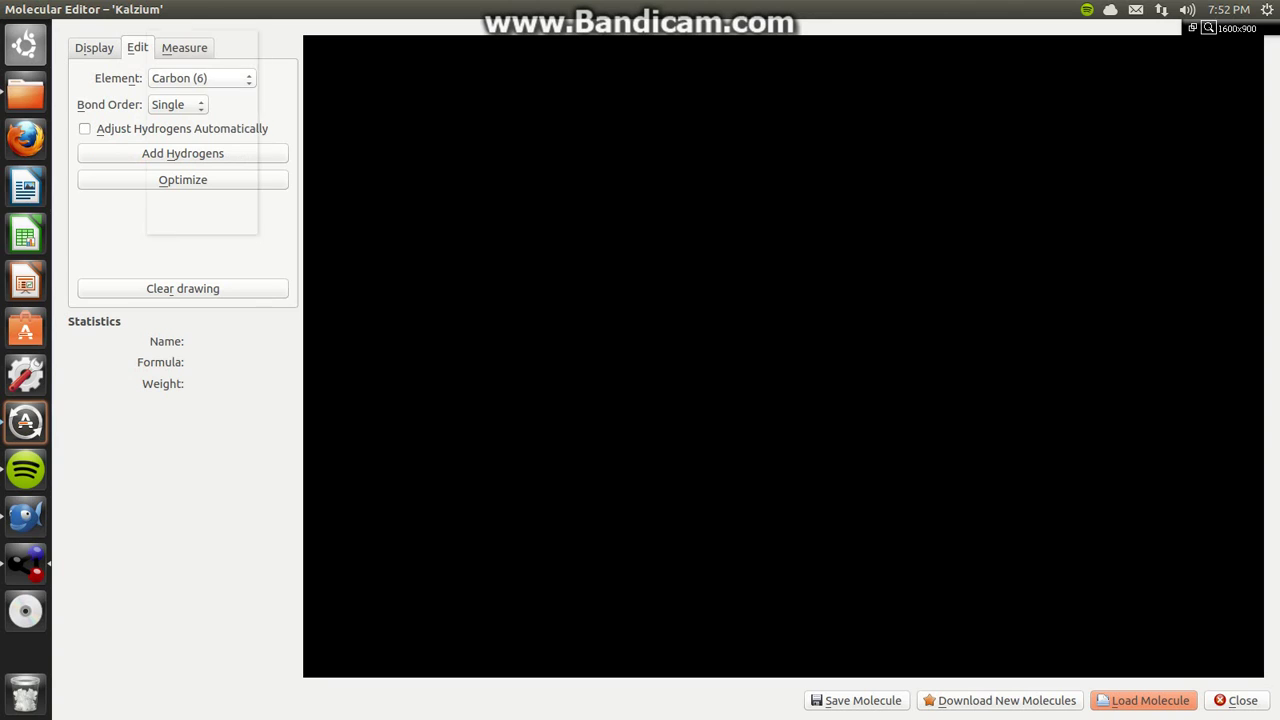
pyautogui.click(201, 78)
pyautogui.click(201, 78)
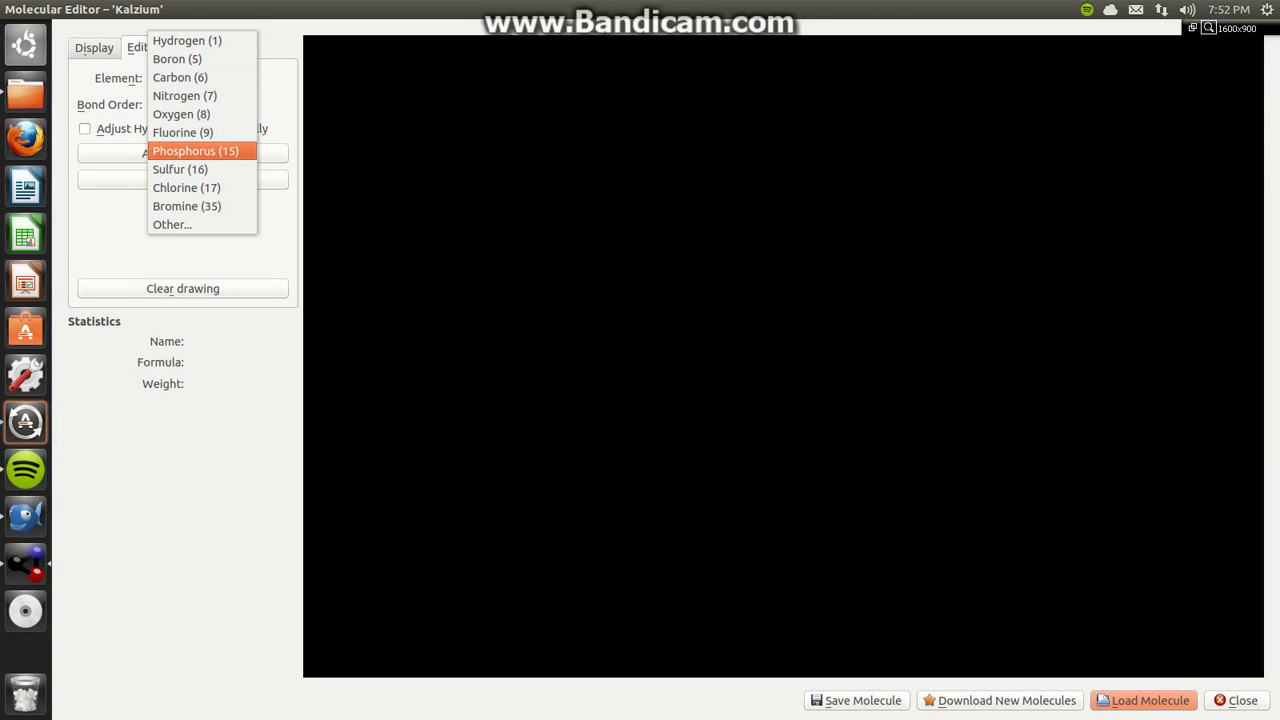
pyautogui.click(185, 113)
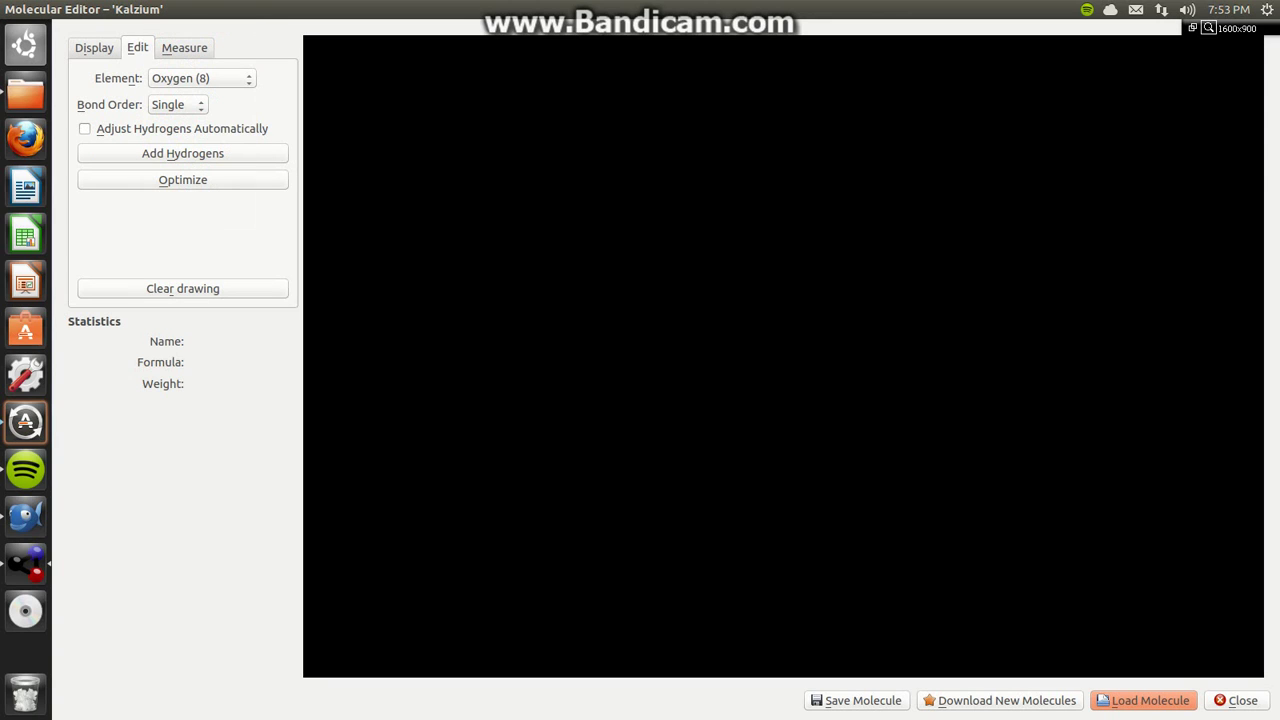
# Place an oxygen atom and add hydrogens to make H2O (18.0153 u).
pyautogui.click(756, 264)
pyautogui.click(183, 153)
pyautogui.click(85, 128)
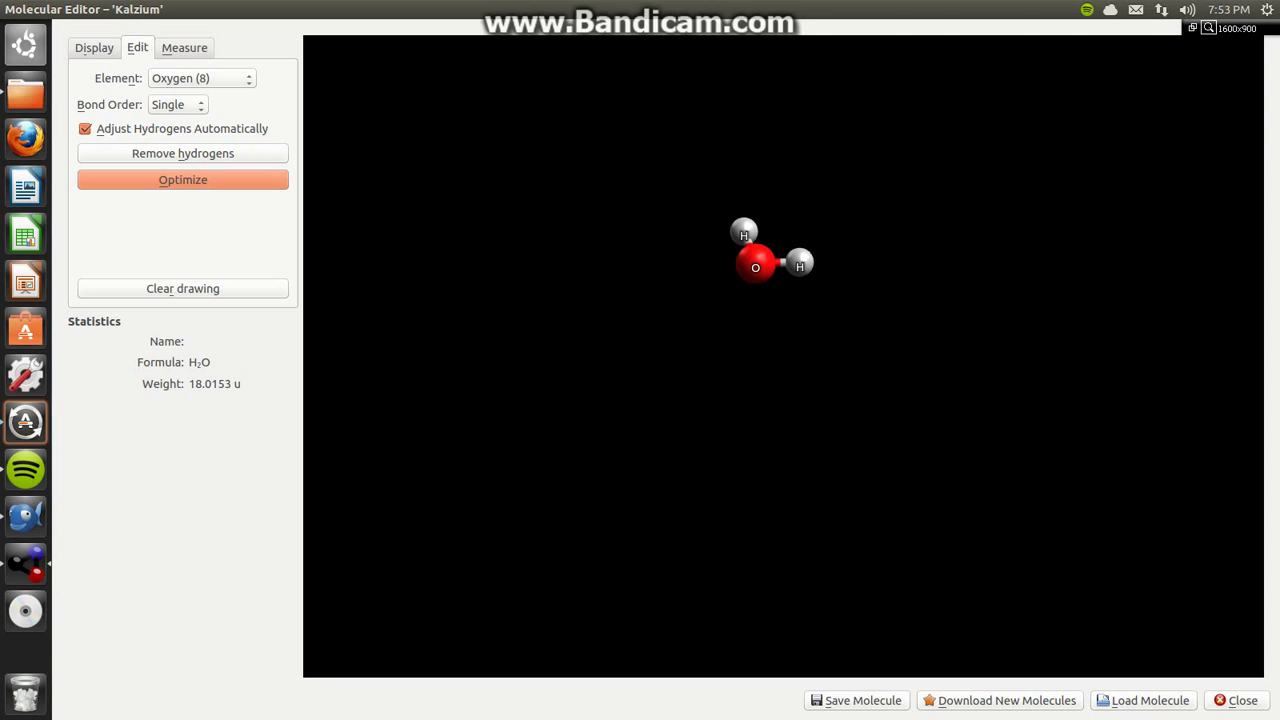
pyautogui.click(85, 128)
pyautogui.click(201, 78)
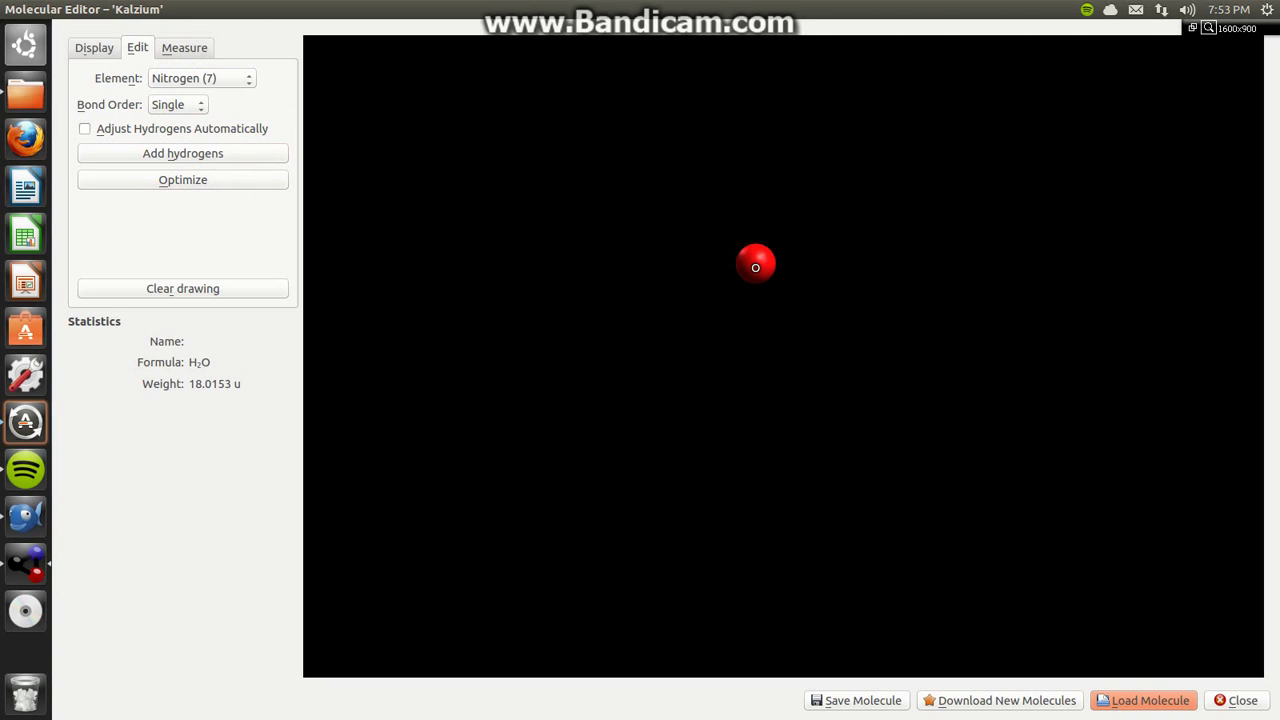
# Delete the oxygen, place a nitrogen, and draw an oxygen bonded to it.
pyautogui.rightClick(755, 267)
pyautogui.click(550, 170)
pyautogui.click(201, 78)
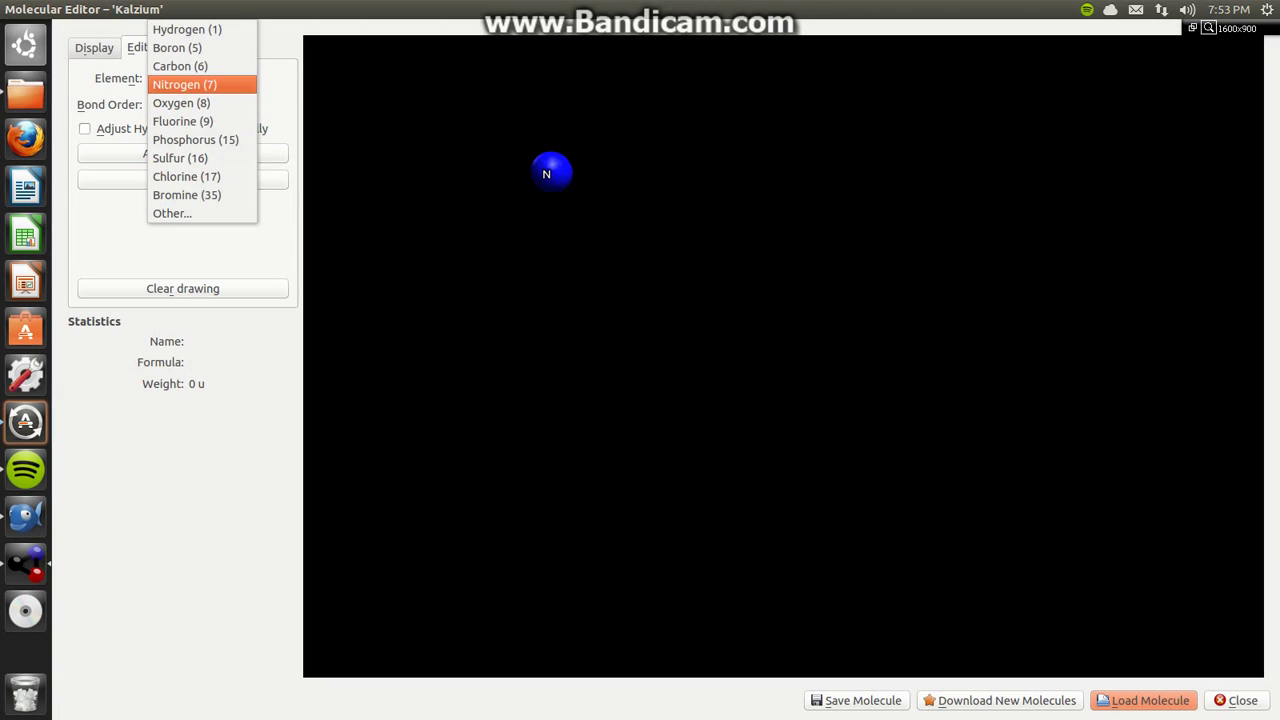
pyautogui.click(181, 103)
pyautogui.moveTo(550, 172); pyautogui.dragTo(648, 216)
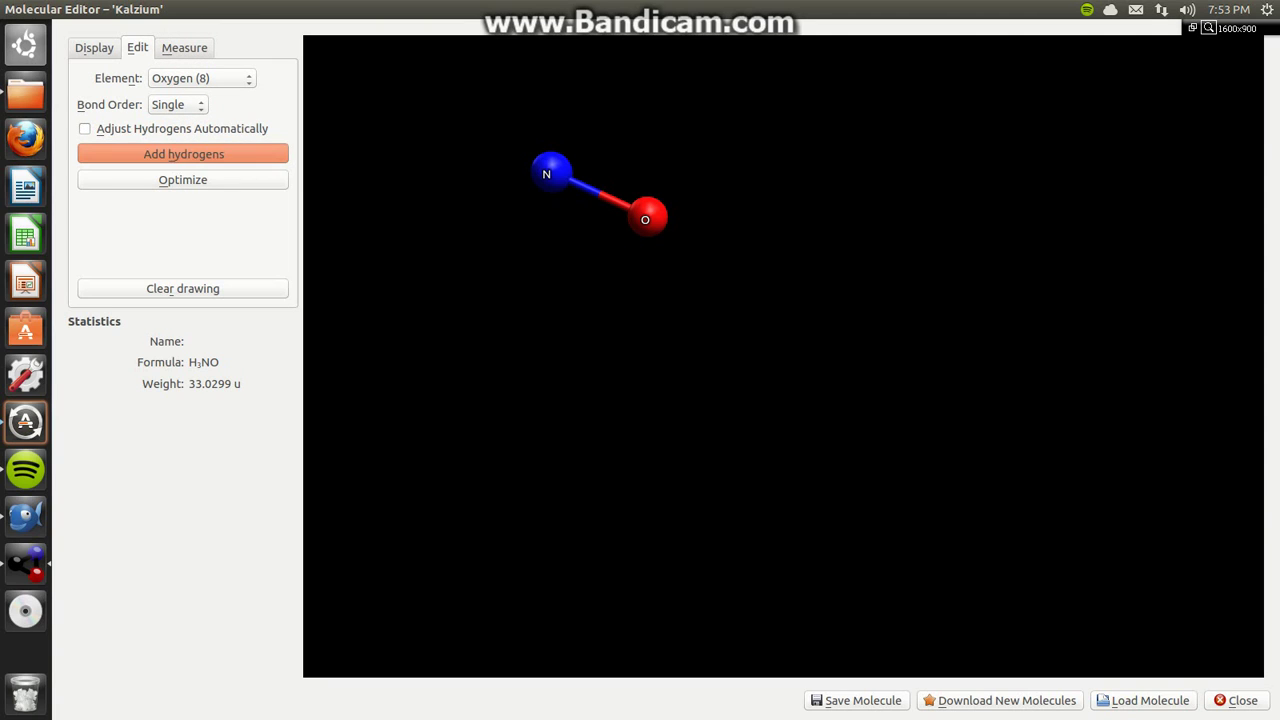
# Add hydrogens, optimize the geometry, then remove hydrogens, leaving H3NO at 33.0299 u.
pyautogui.click(183, 153)
pyautogui.click(85, 128)
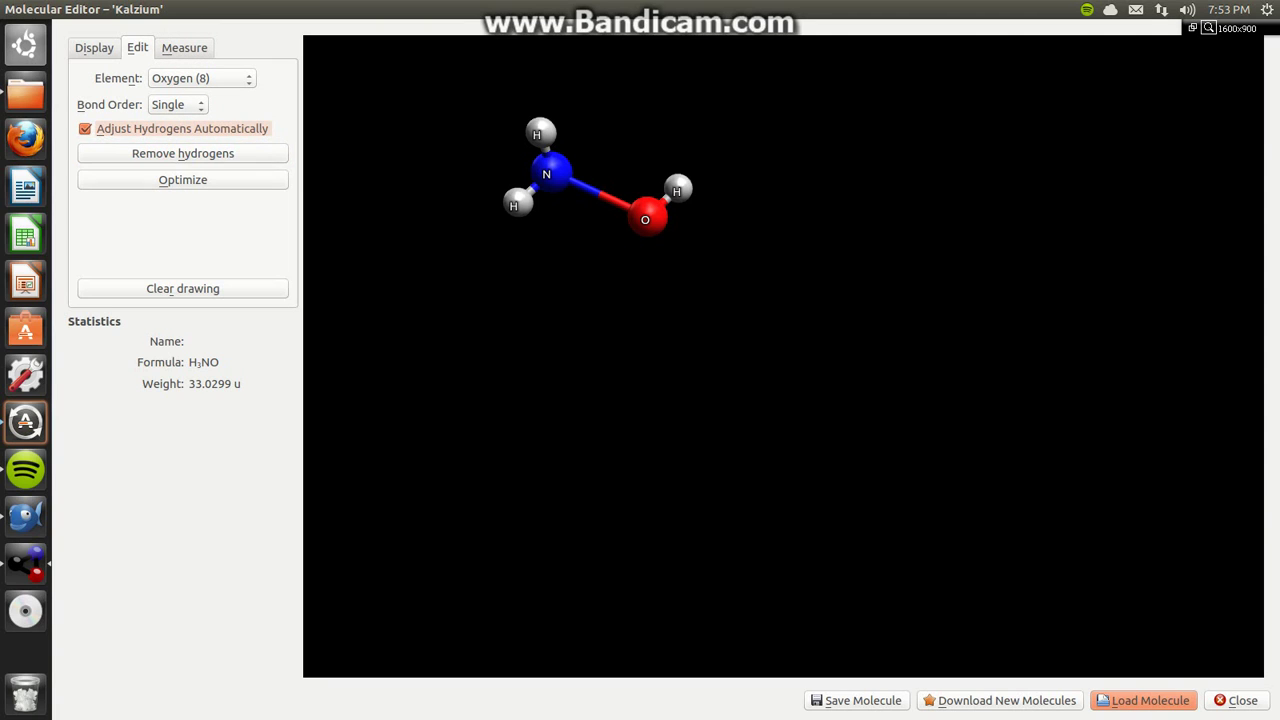
pyautogui.click(183, 180)
pyautogui.click(85, 128)
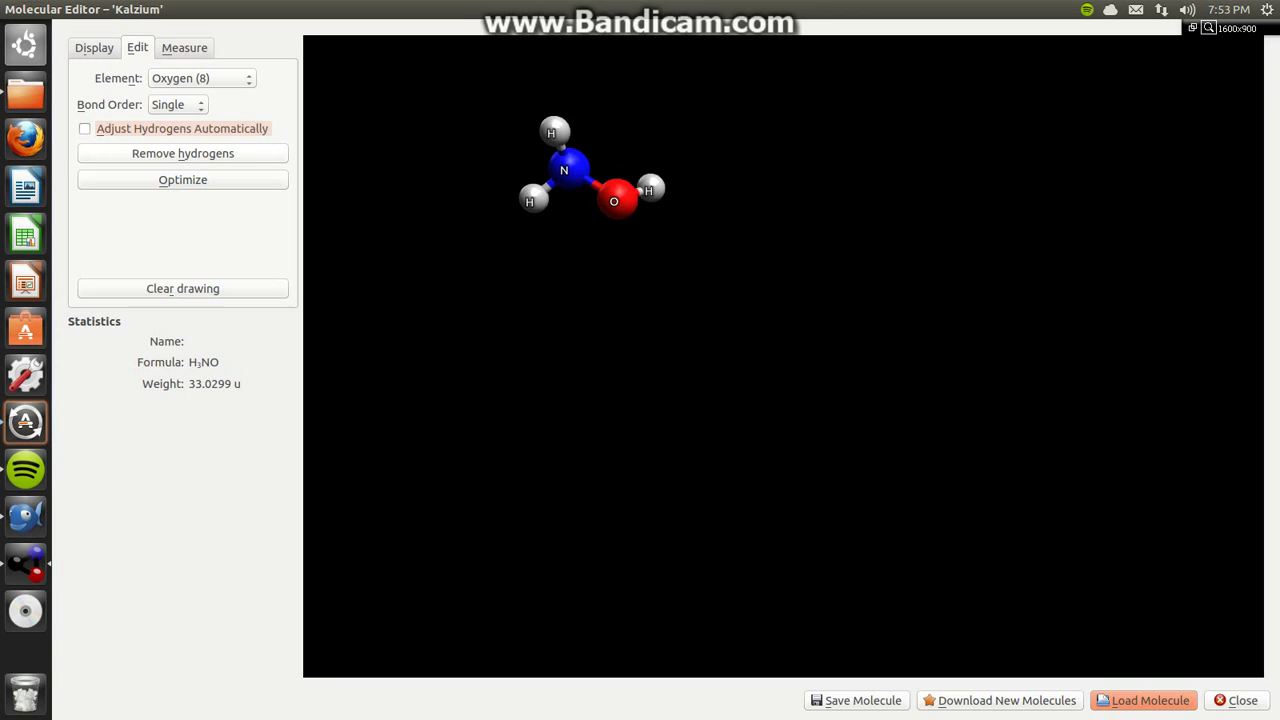
pyautogui.click(183, 153)
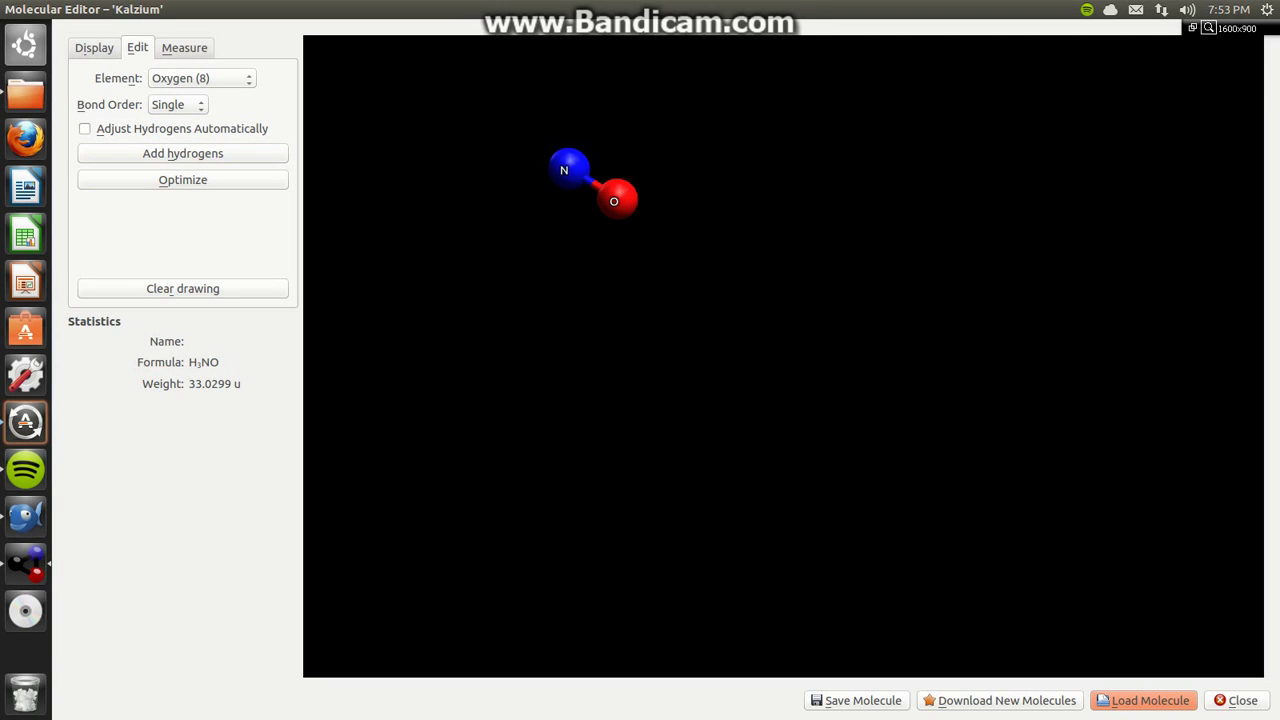
# Undo the N–O molecule, then draw two bonded bromine atoms and a bonded boron.
pyautogui.hotkey('ctrl', 'z')
pyautogui.hotkey('ctrl', 'z')
pyautogui.click(200, 78)
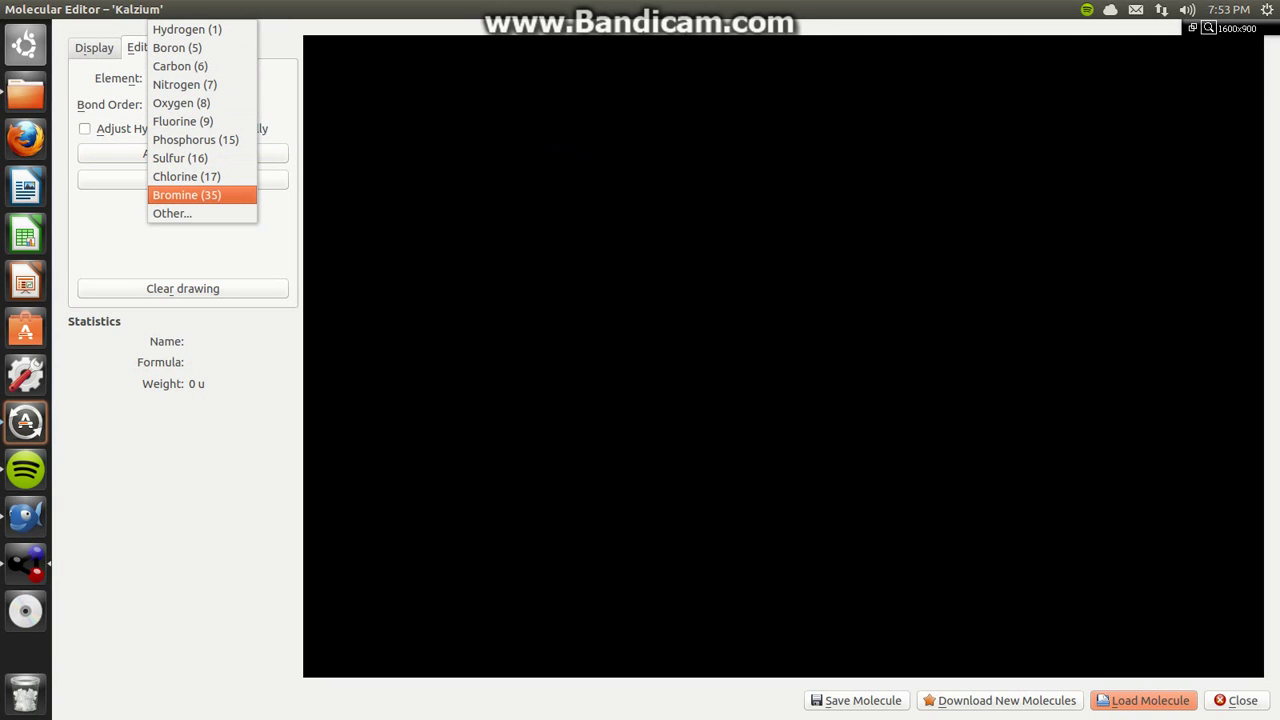
pyautogui.click(187, 194)
pyautogui.click(682, 124)
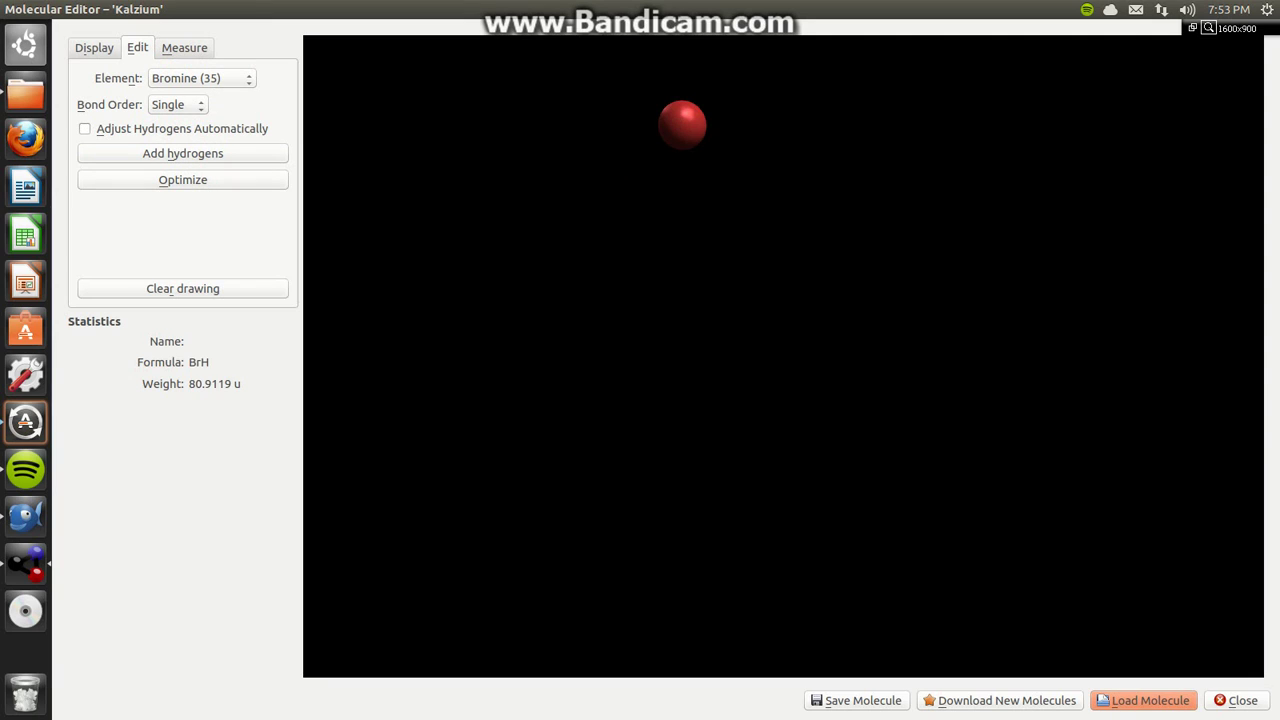
pyautogui.moveTo(682, 124); pyautogui.dragTo(483, 326)
pyautogui.click(200, 78)
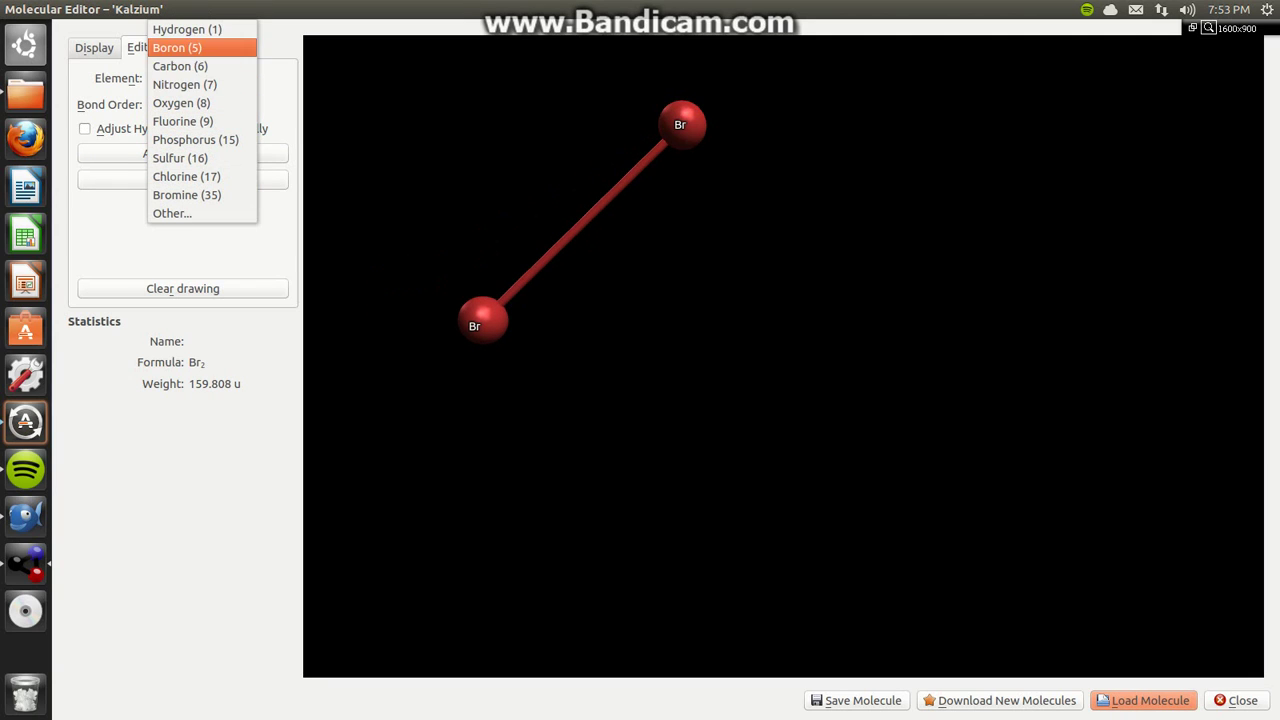
pyautogui.click(177, 47)
pyautogui.moveTo(483, 318)
pyautogui.mouseDown()
pyautogui.moveTo(717, 484)
pyautogui.moveTo(700, 491)
pyautogui.moveTo(957, 286)
pyautogui.moveTo(910, 311)
pyautogui.moveTo(682, 124)
pyautogui.mouseUp()
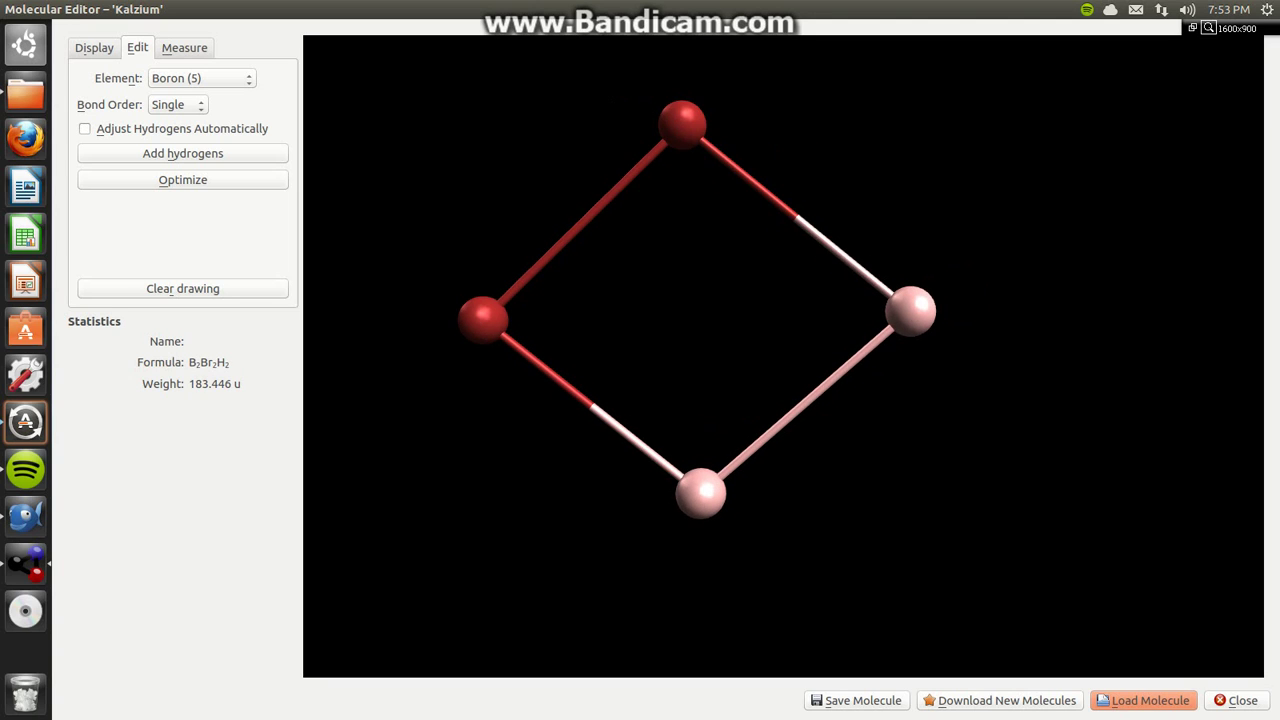
# Add a central phosphorus bonded to both bromines and the boron.
pyautogui.click(200, 78)
pyautogui.click(195, 169)
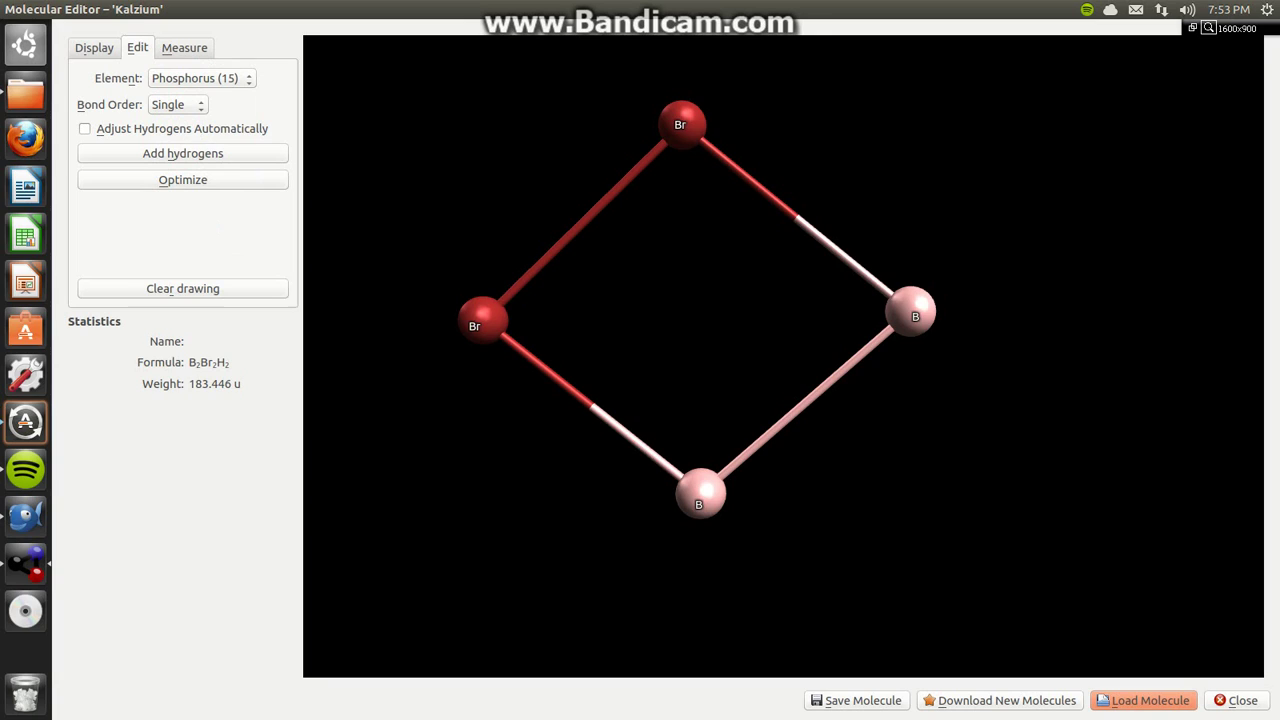
pyautogui.click(667, 315)
pyautogui.moveTo(667, 315)
pyautogui.mouseDown()
pyautogui.moveTo(688, 203)
pyautogui.moveTo(682, 124)
pyautogui.mouseUp()
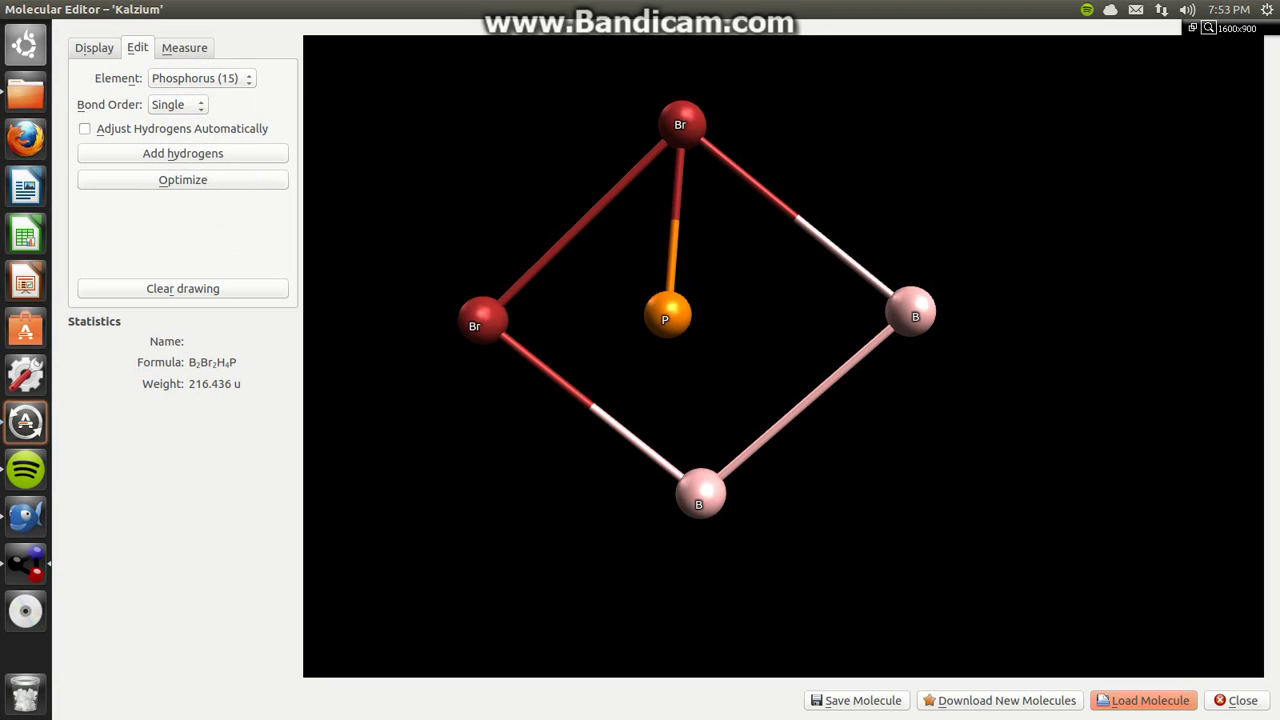
pyautogui.moveTo(667, 316); pyautogui.dragTo(482, 320)
pyautogui.moveTo(667, 316); pyautogui.dragTo(700, 492)
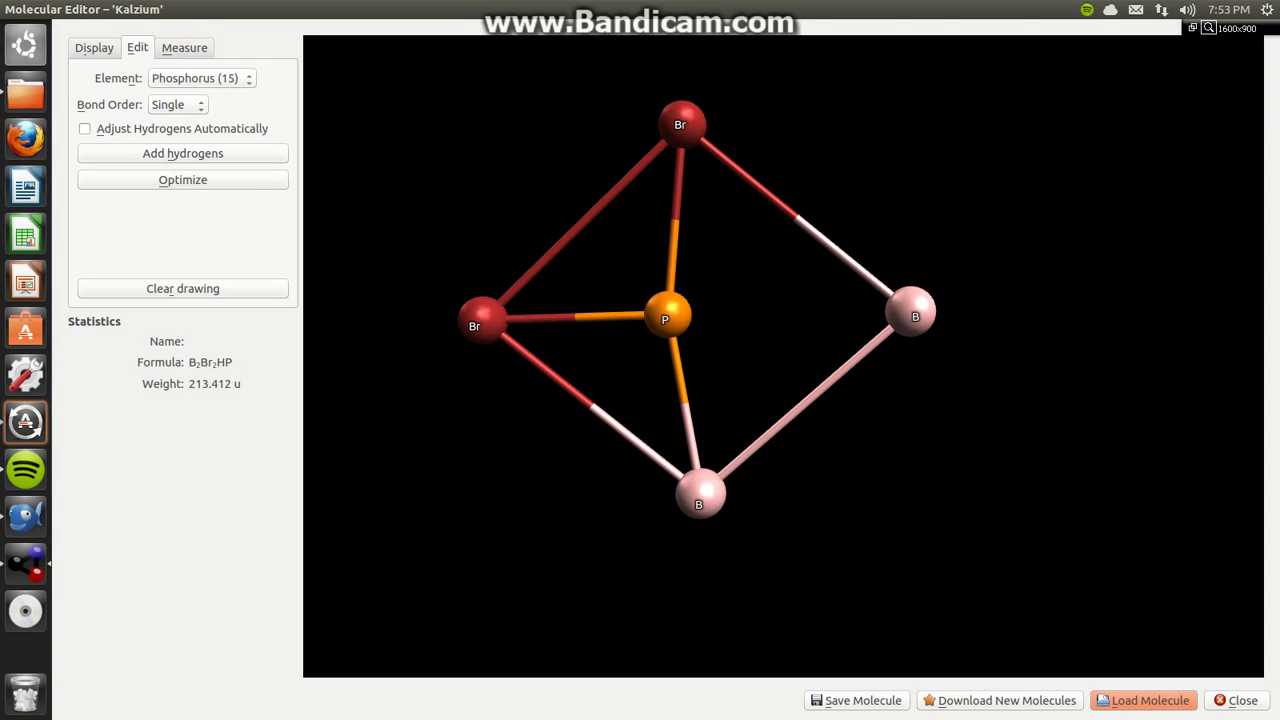
# Add a sulfur atom bonded to the phosphorus, boron and top bromine.
pyautogui.click(201, 78)
pyautogui.click(175, 158)
pyautogui.moveTo(667, 316); pyautogui.dragTo(910, 311)
pyautogui.moveTo(723, 316); pyautogui.dragTo(700, 492)
pyautogui.moveTo(723, 311)
pyautogui.mouseDown()
pyautogui.moveTo(680, 124)
pyautogui.moveTo(743, 266)
pyautogui.moveTo(680, 124)
pyautogui.mouseUp()
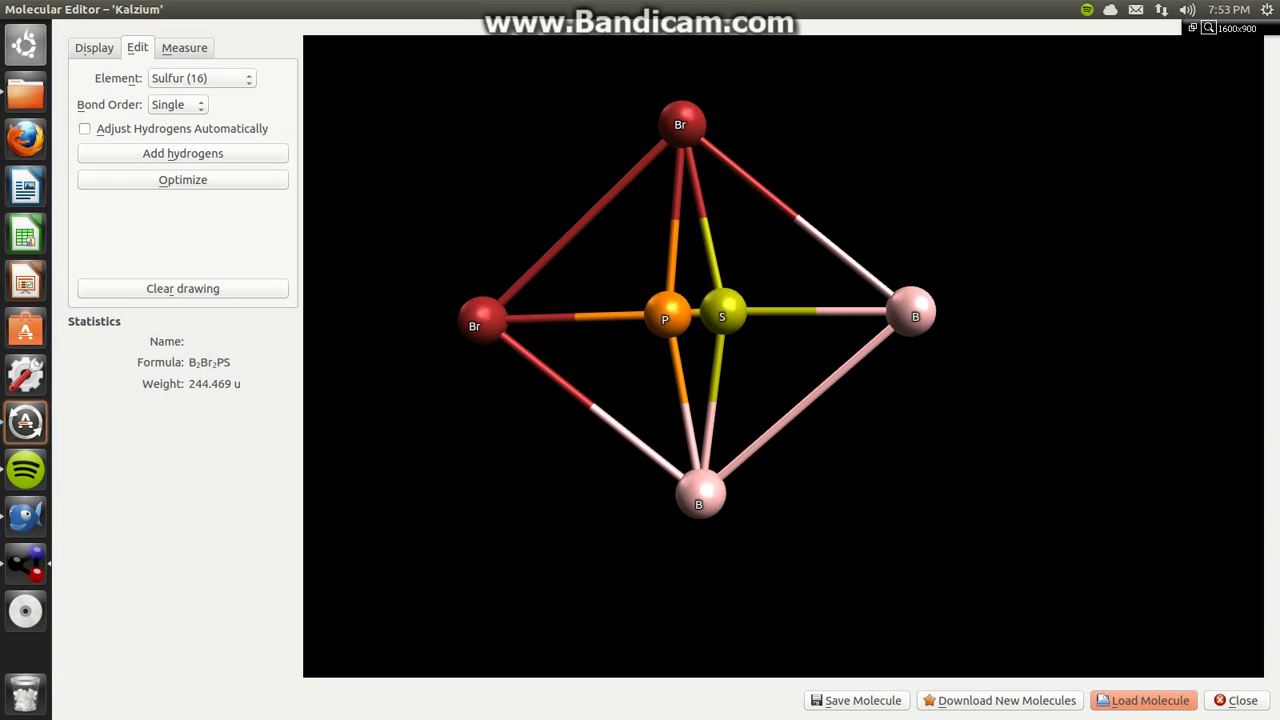
# Turn on hydrogen adjustment and optimize the B2Br2PS geometry three times.
pyautogui.click(85, 128)
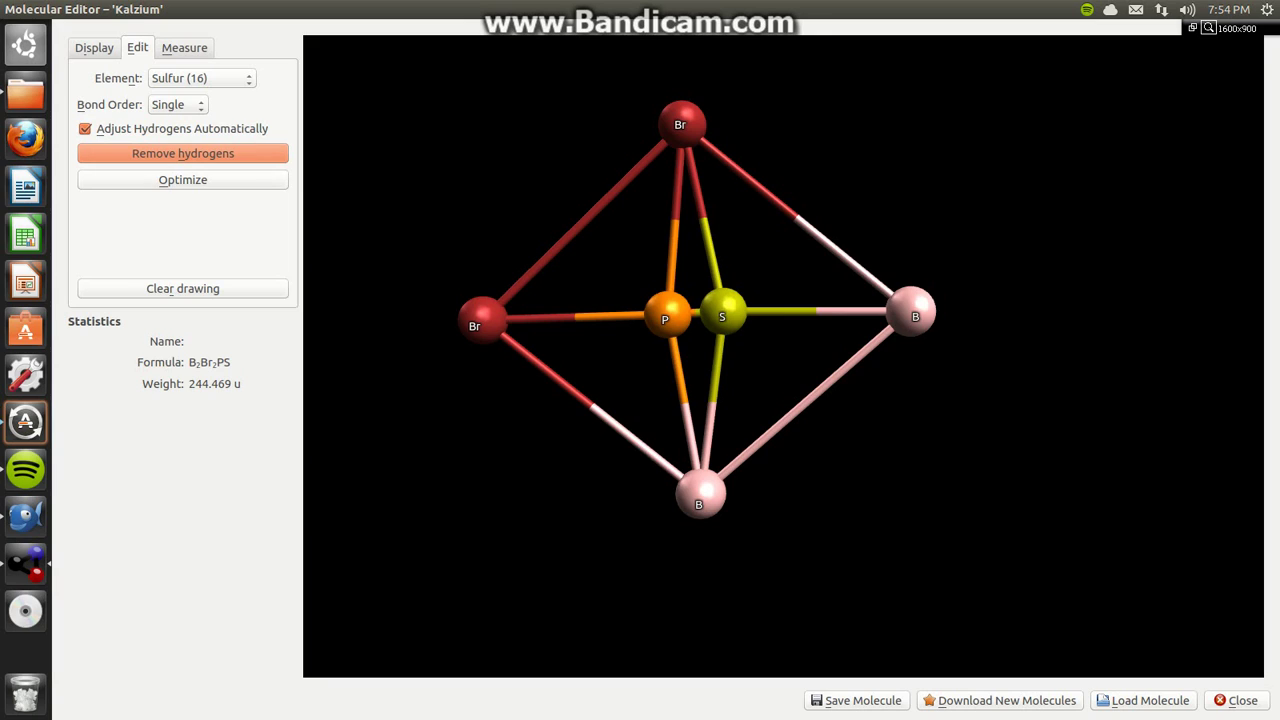
pyautogui.click(183, 179)
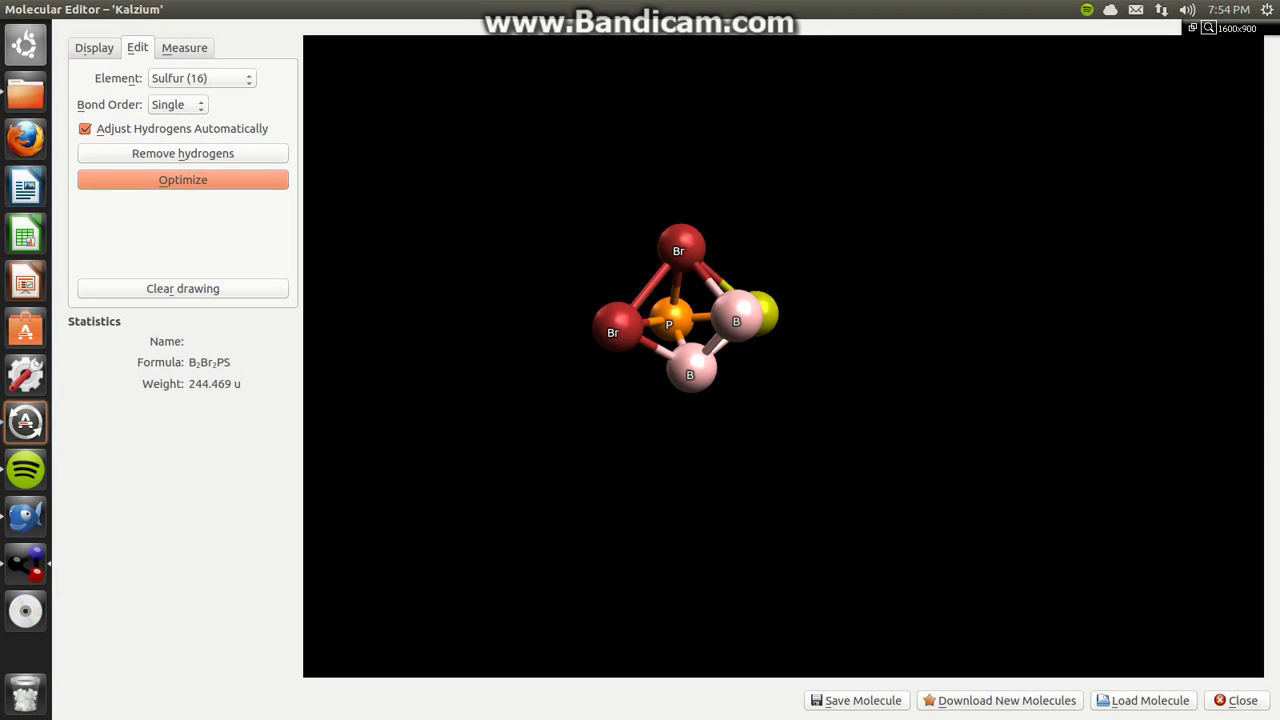
pyautogui.click(183, 179)
pyautogui.click(183, 179)
pyautogui.hotkey('ctrl', 'shift', 'Tab')
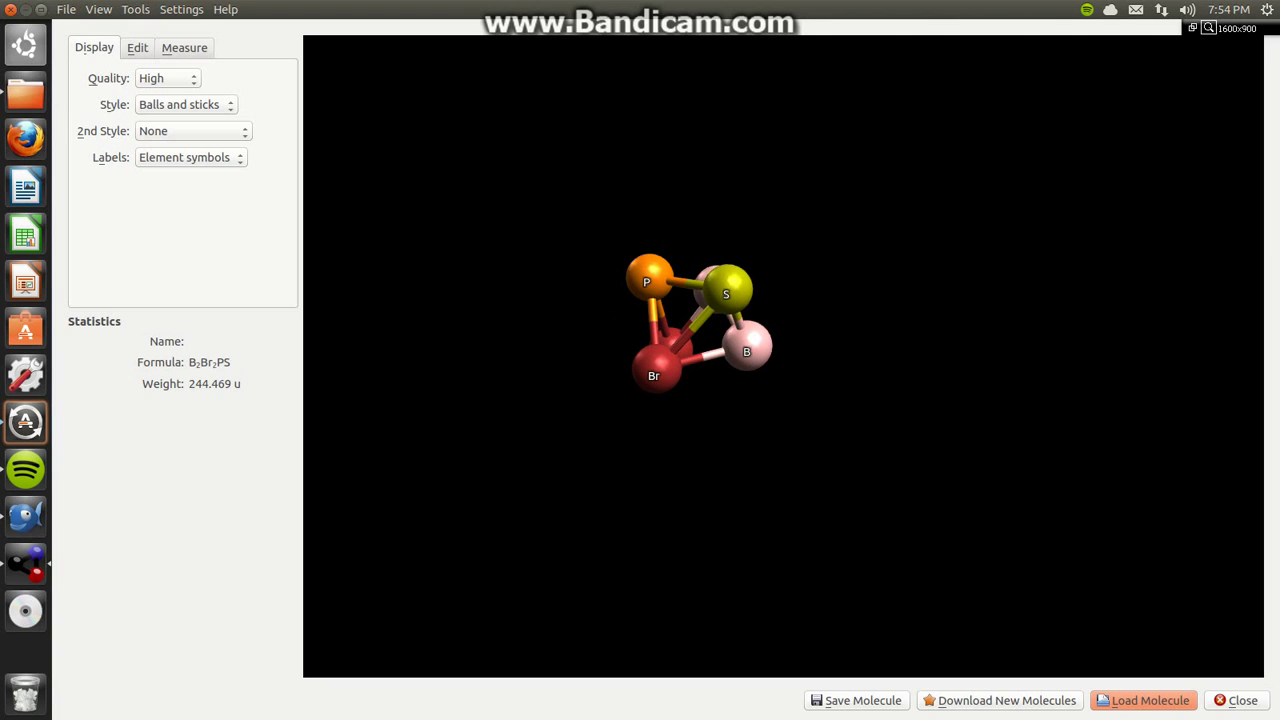
pyautogui.press('F12')
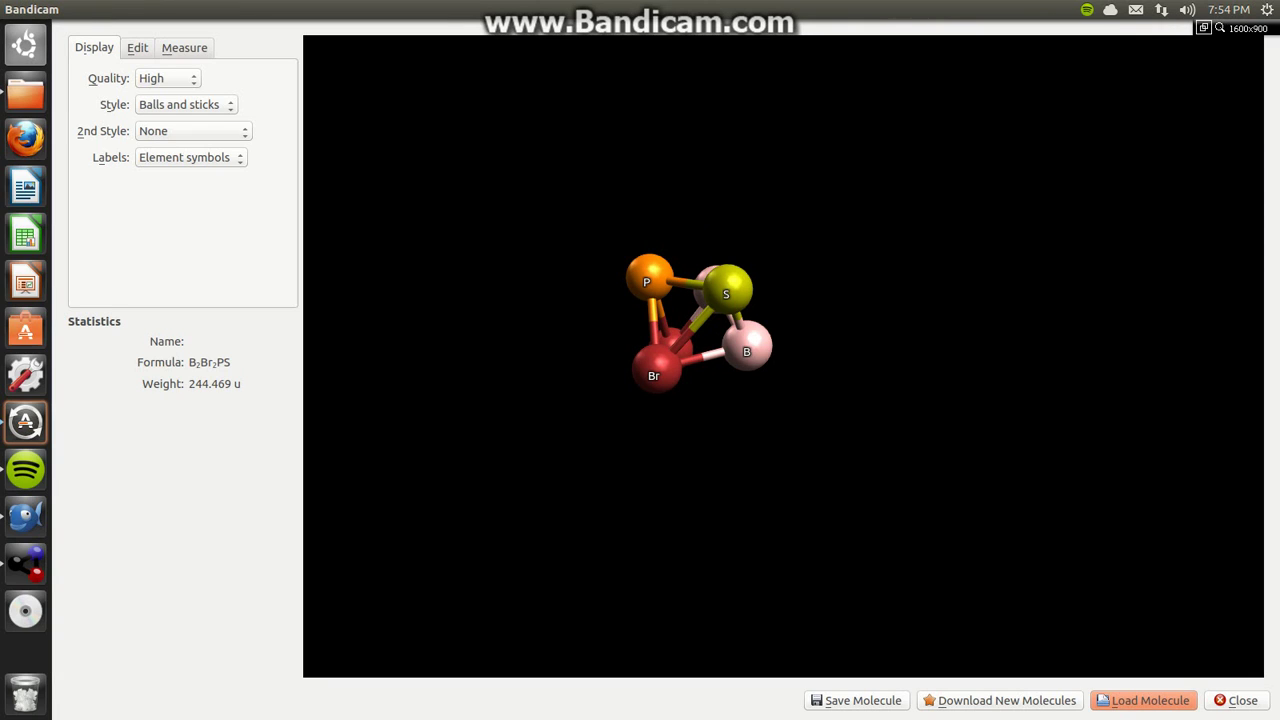
pyautogui.click(137, 47)
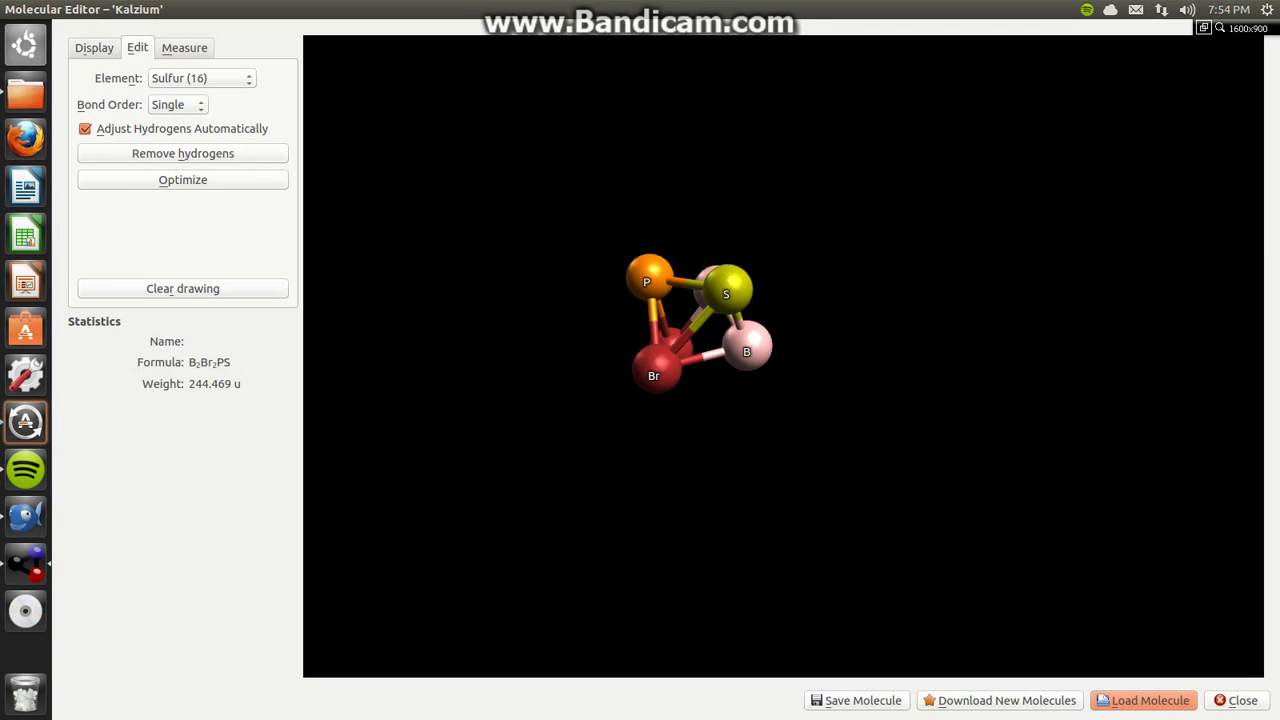
# Clear the drawing, turn off hydrogen adjustment, and draw two bonded chlorine atoms.
pyautogui.click(182, 288)
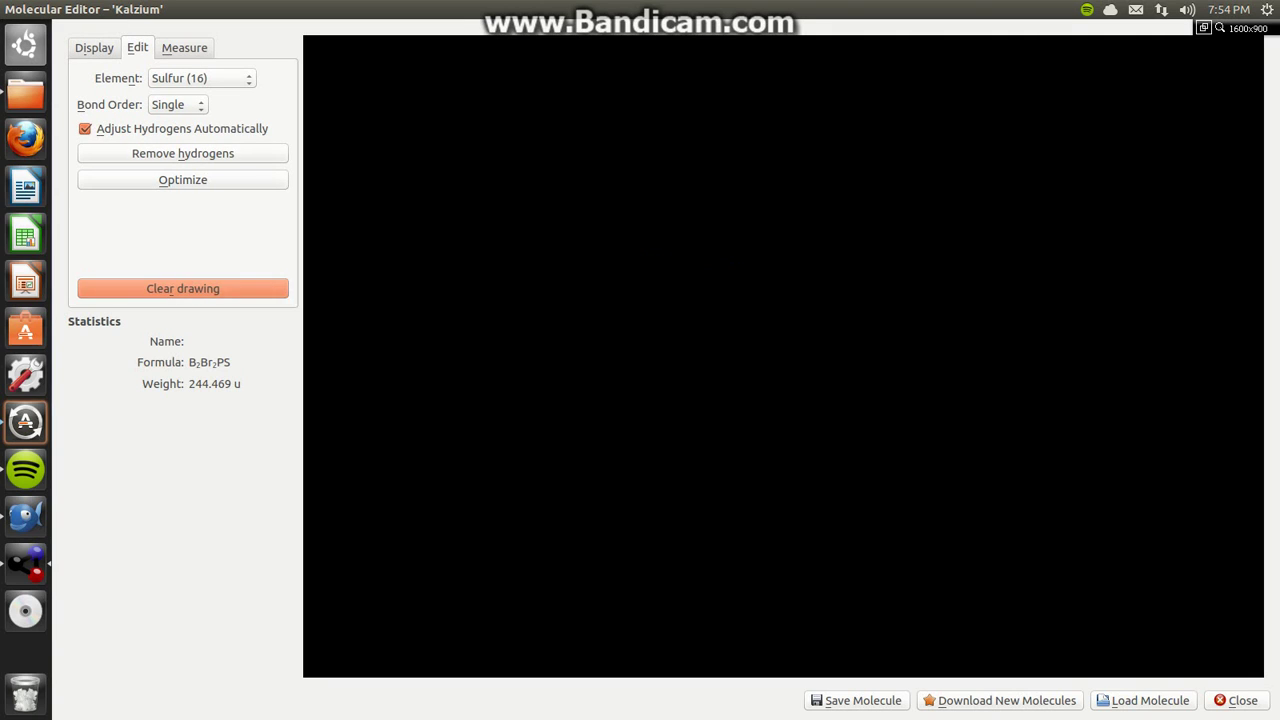
pyautogui.click(182, 153)
pyautogui.click(85, 128)
pyautogui.click(200, 78)
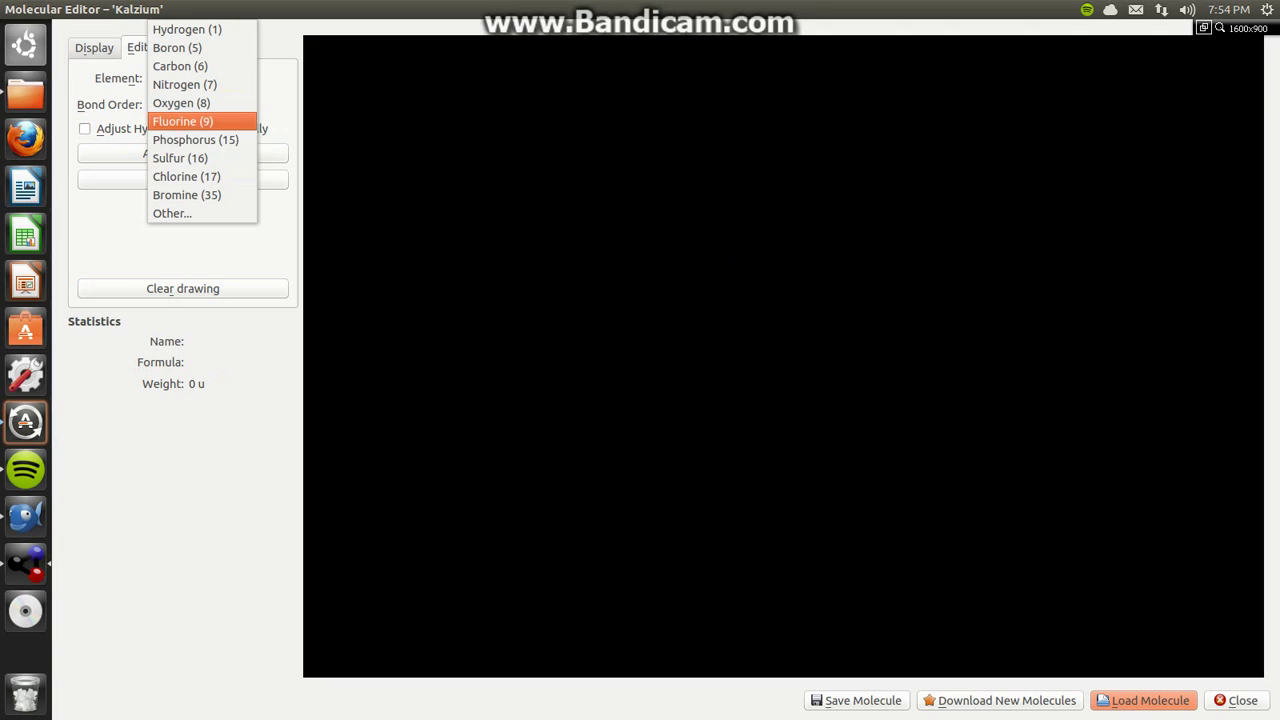
pyautogui.press('Down')
pyautogui.press('Down')
pyautogui.press('Down')
pyautogui.press('Return')
pyautogui.click(858, 168)
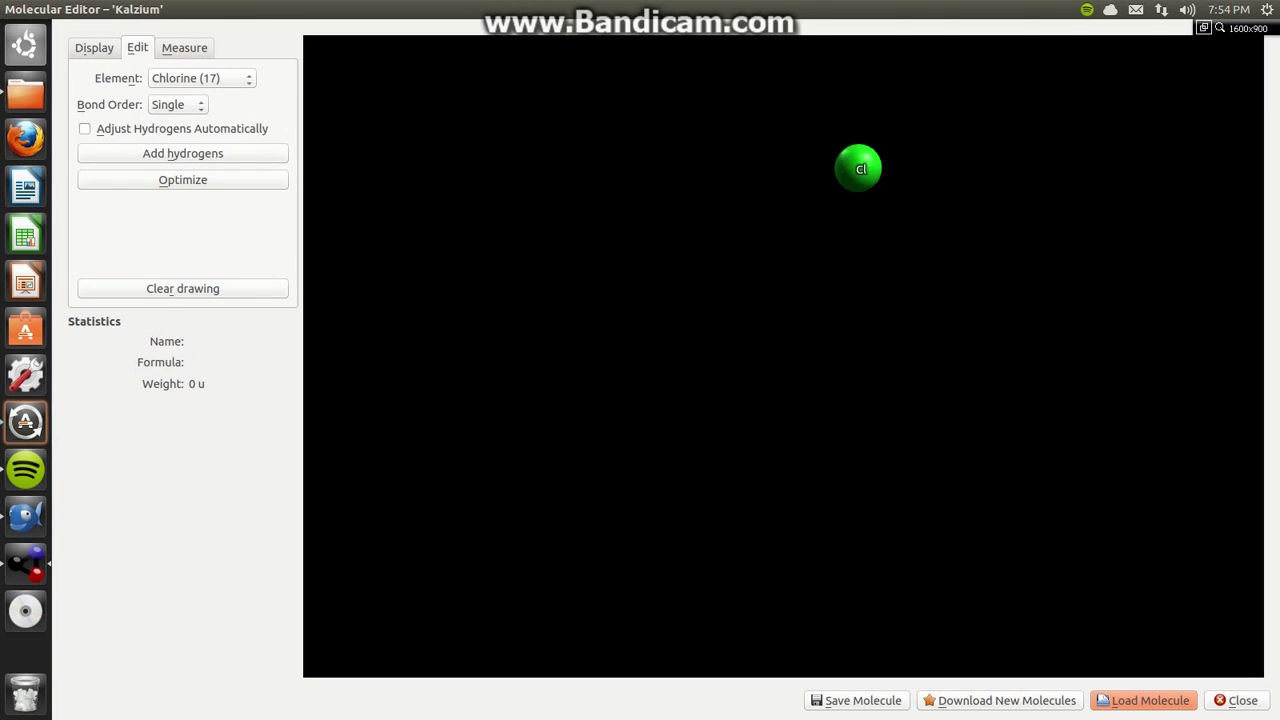
pyautogui.moveTo(858, 168); pyautogui.dragTo(494, 181)
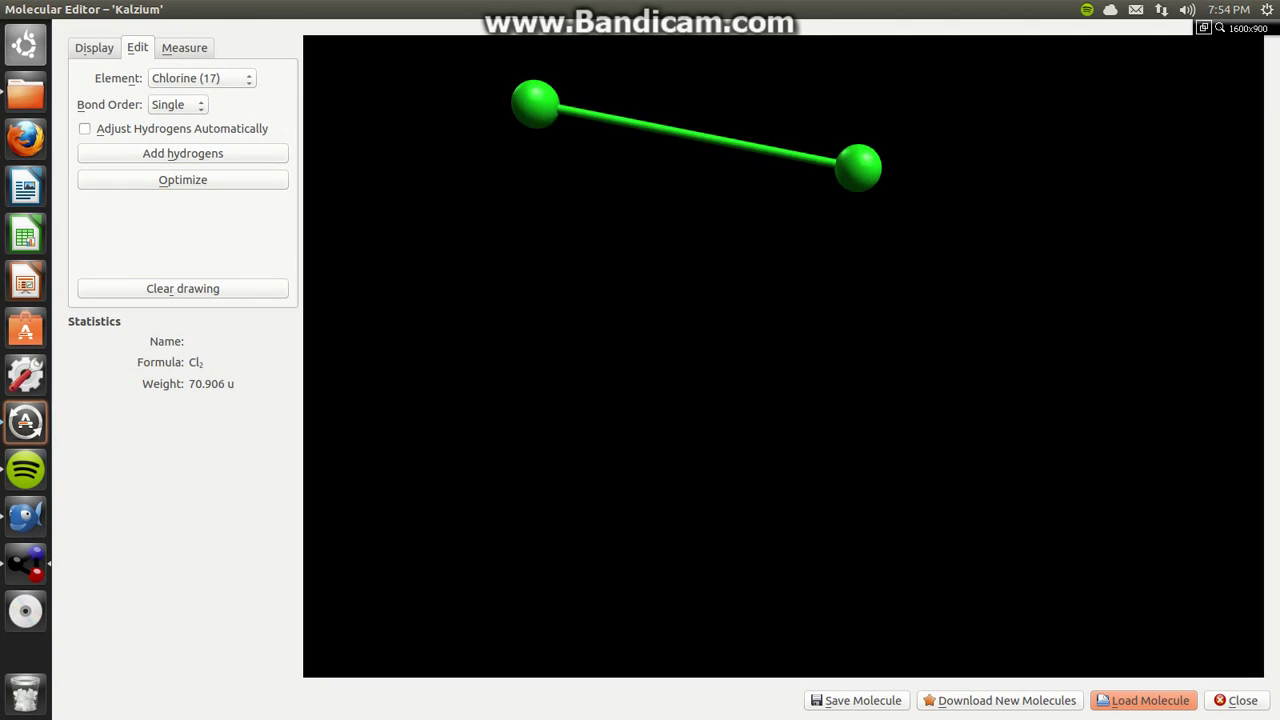
# Bond a boron to the left chlorine, then add and delete a hydrogen on it.
pyautogui.click(200, 78)
pyautogui.press('Up')
pyautogui.press('Up')
pyautogui.press('Up')
pyautogui.press('Down')
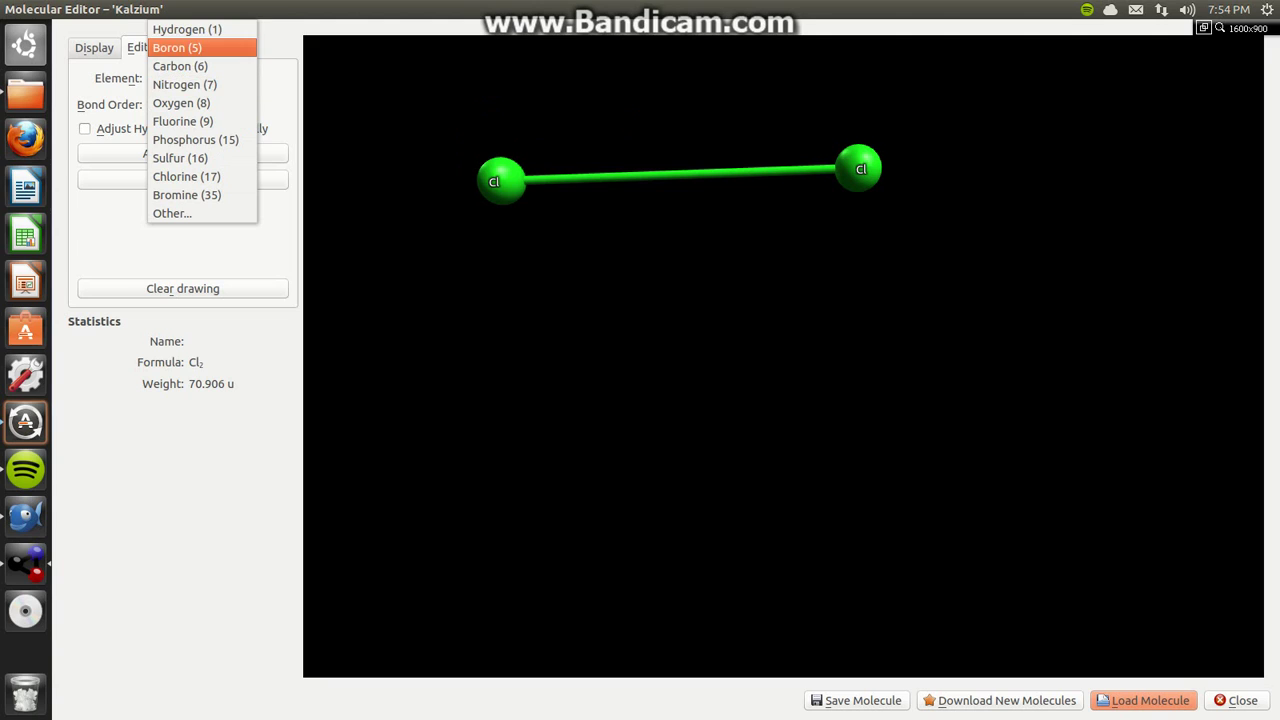
pyautogui.press('Return')
pyautogui.moveTo(500, 180)
pyautogui.mouseDown()
pyautogui.moveTo(766, 108)
pyautogui.moveTo(549, 92)
pyautogui.mouseUp()
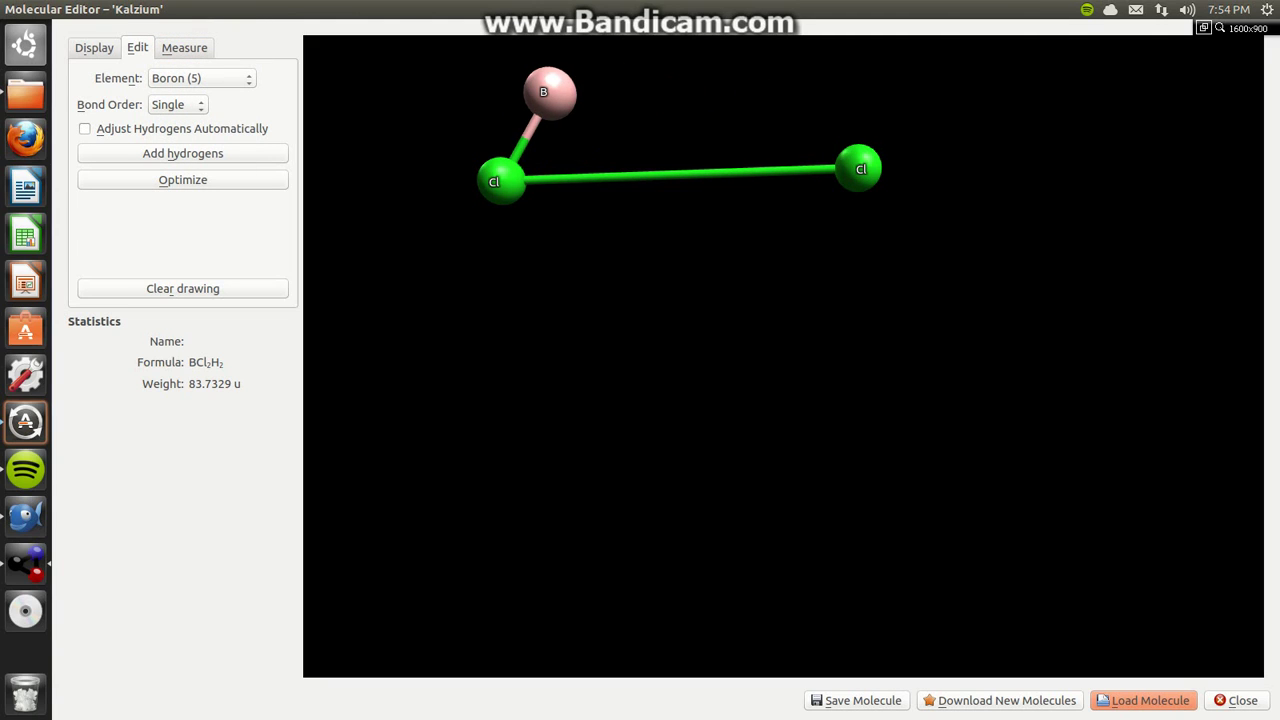
pyautogui.click(200, 78)
pyautogui.press('Return')
pyautogui.moveTo(549, 92)
pyautogui.mouseDown()
pyautogui.moveTo(937, 91)
pyautogui.moveTo(866, 81)
pyautogui.mouseUp()
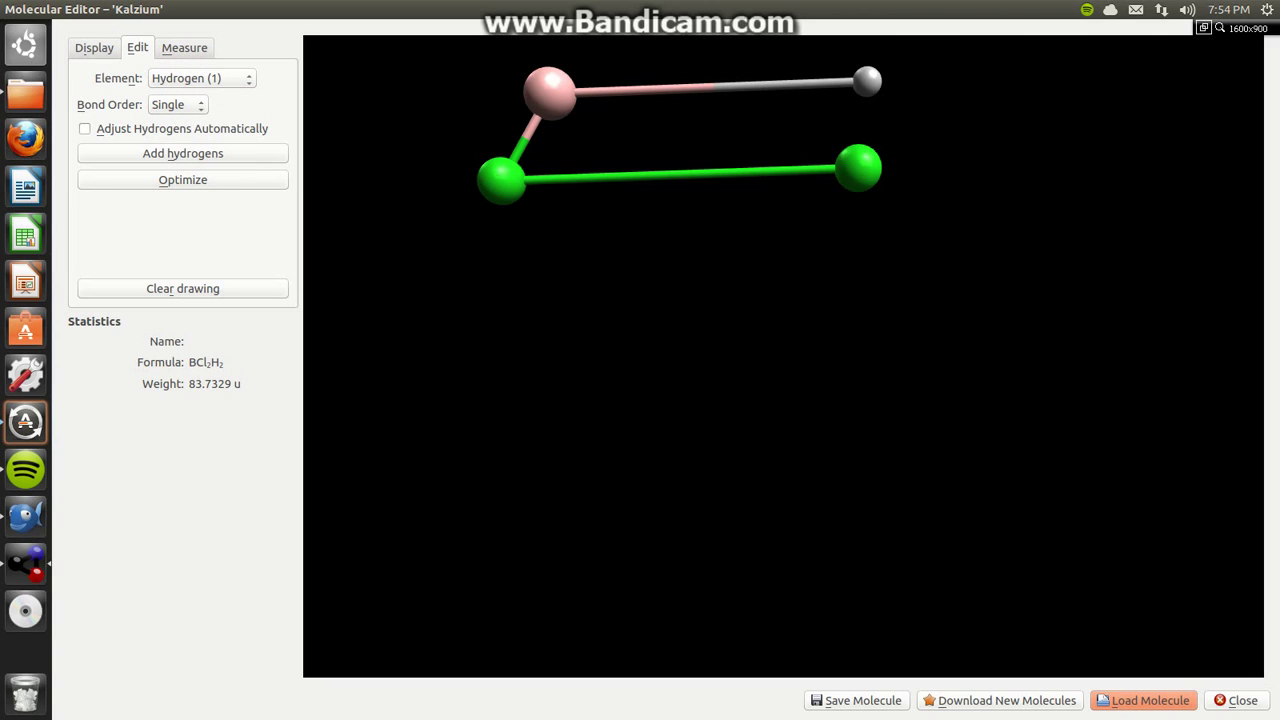
pyautogui.rightClick(866, 81)
# Pick Carbon from the element list and bond it to the boron, crashing Kalzium.
pyautogui.click(200, 78)
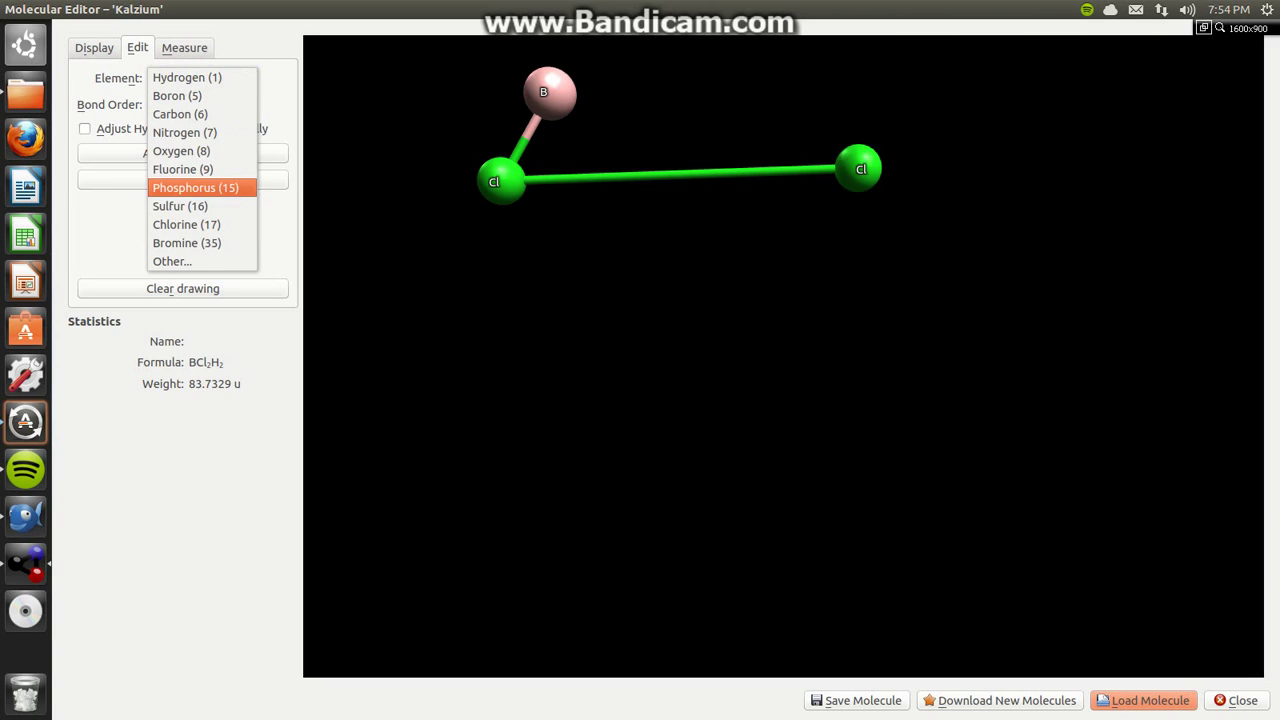
pyautogui.press('Up')
pyautogui.press('Up')
pyautogui.press('Return')
pyautogui.press('space')
pyautogui.press('Down')
pyautogui.press('Down')
pyautogui.press('Down')
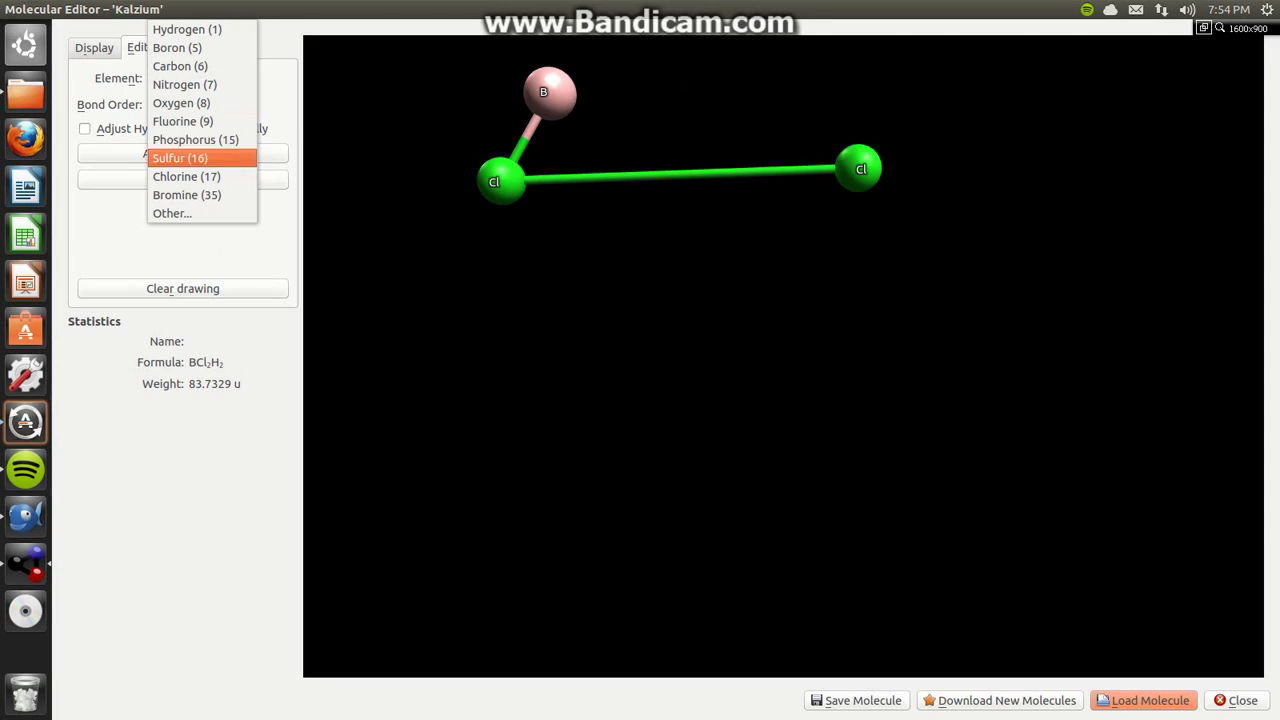
pyautogui.press('Up')
pyautogui.press('Up')
pyautogui.press('Up')
pyautogui.press('Up')
pyautogui.press('Up')
pyautogui.press('Up')
pyautogui.press('Up')
pyautogui.press('Down')
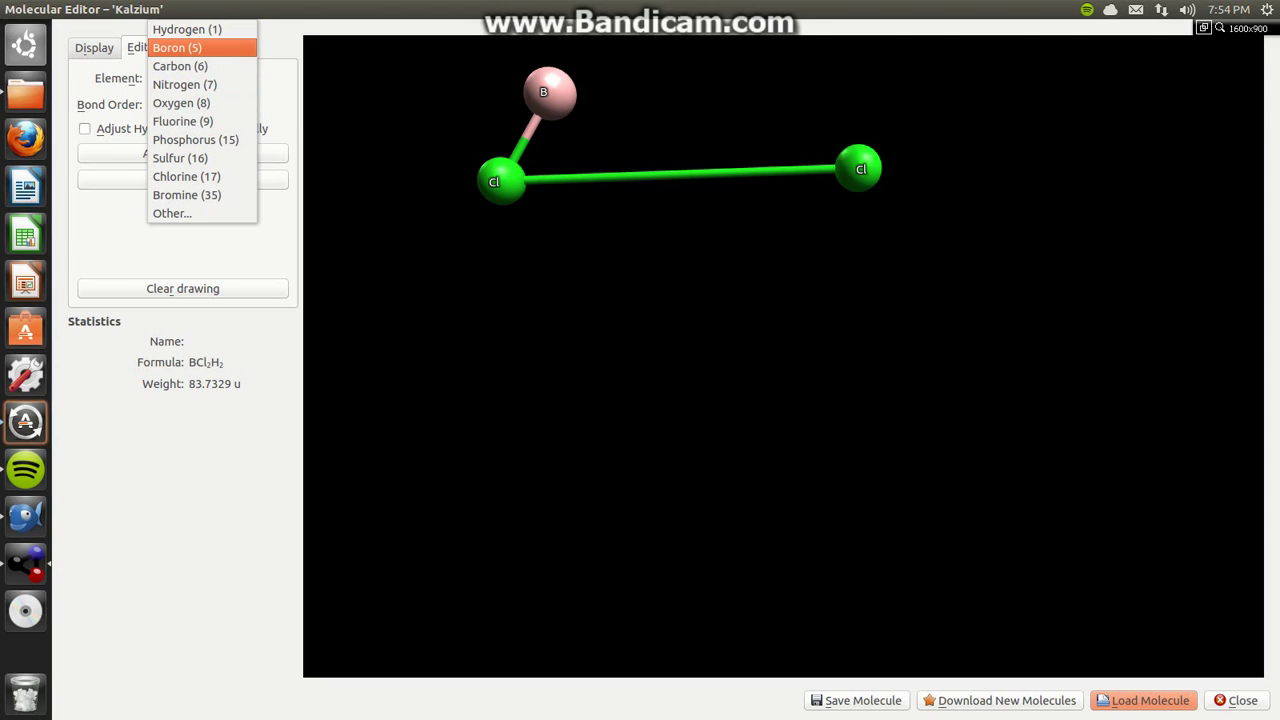
pyautogui.press('Down')
pyautogui.press('Down')
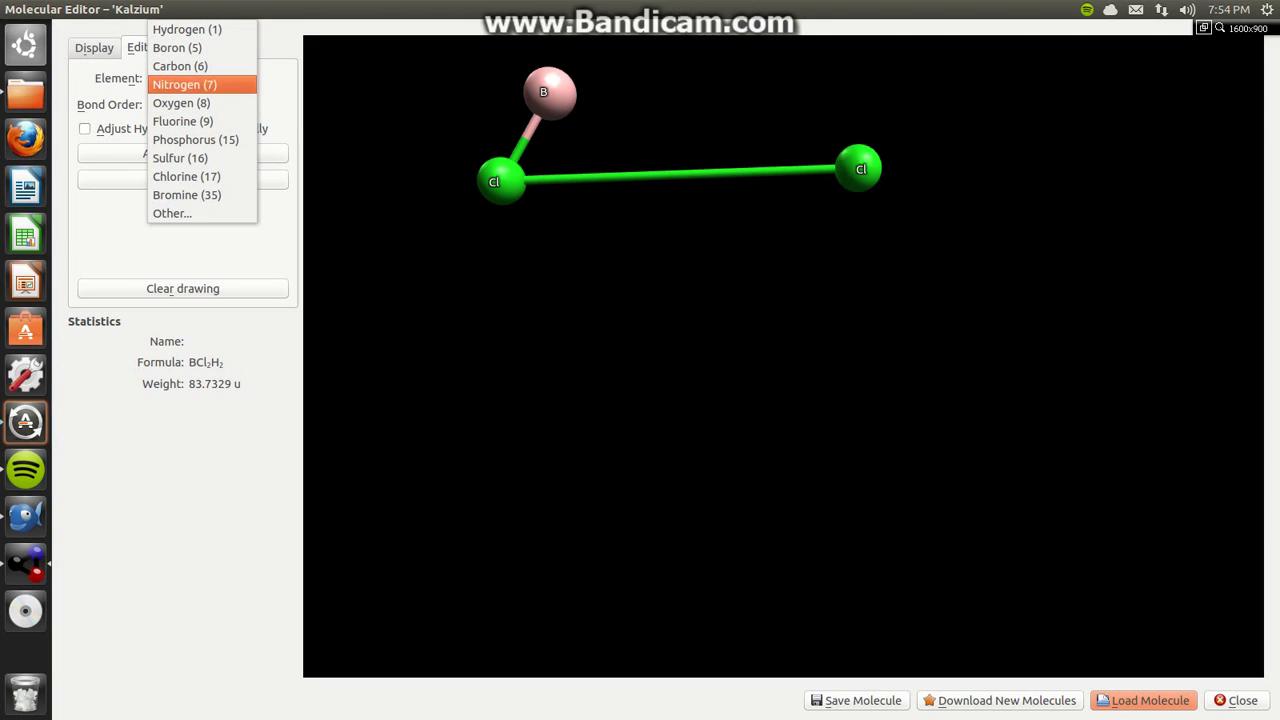
pyautogui.press('Down')
pyautogui.press('Down')
pyautogui.press('Down')
pyautogui.press('Down')
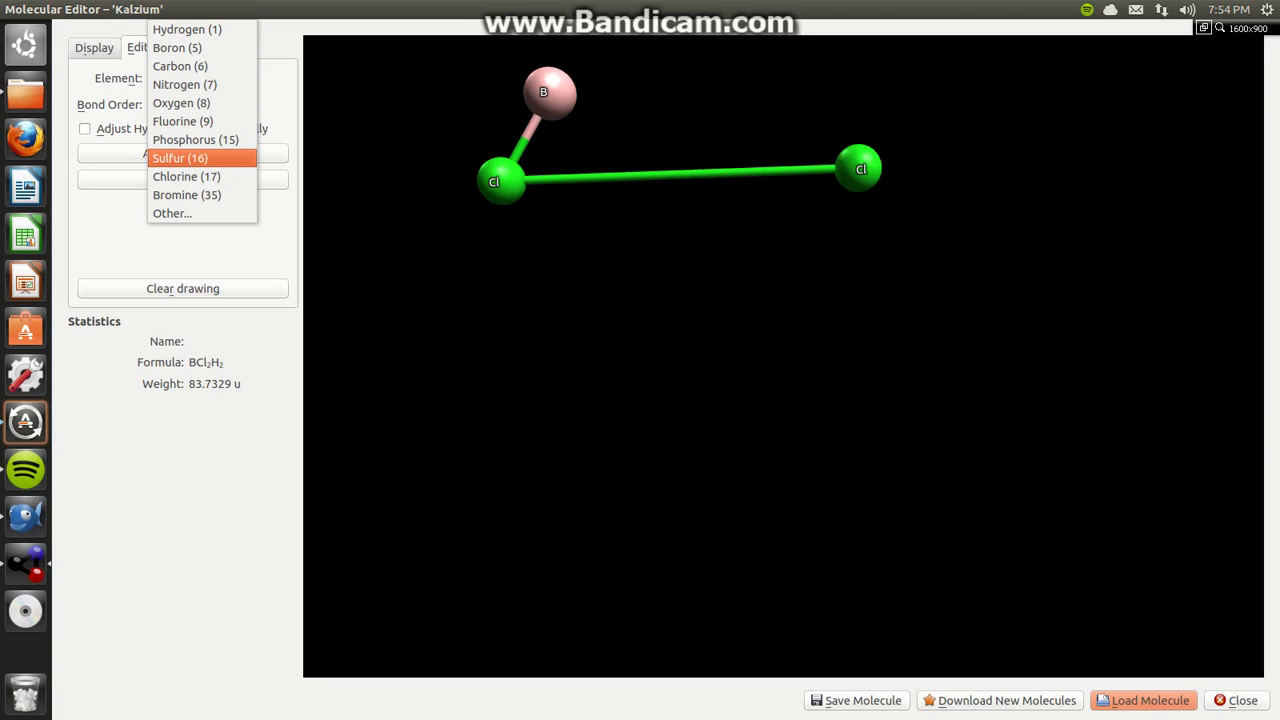
pyautogui.press('Up')
pyautogui.press('Up')
pyautogui.press('Up')
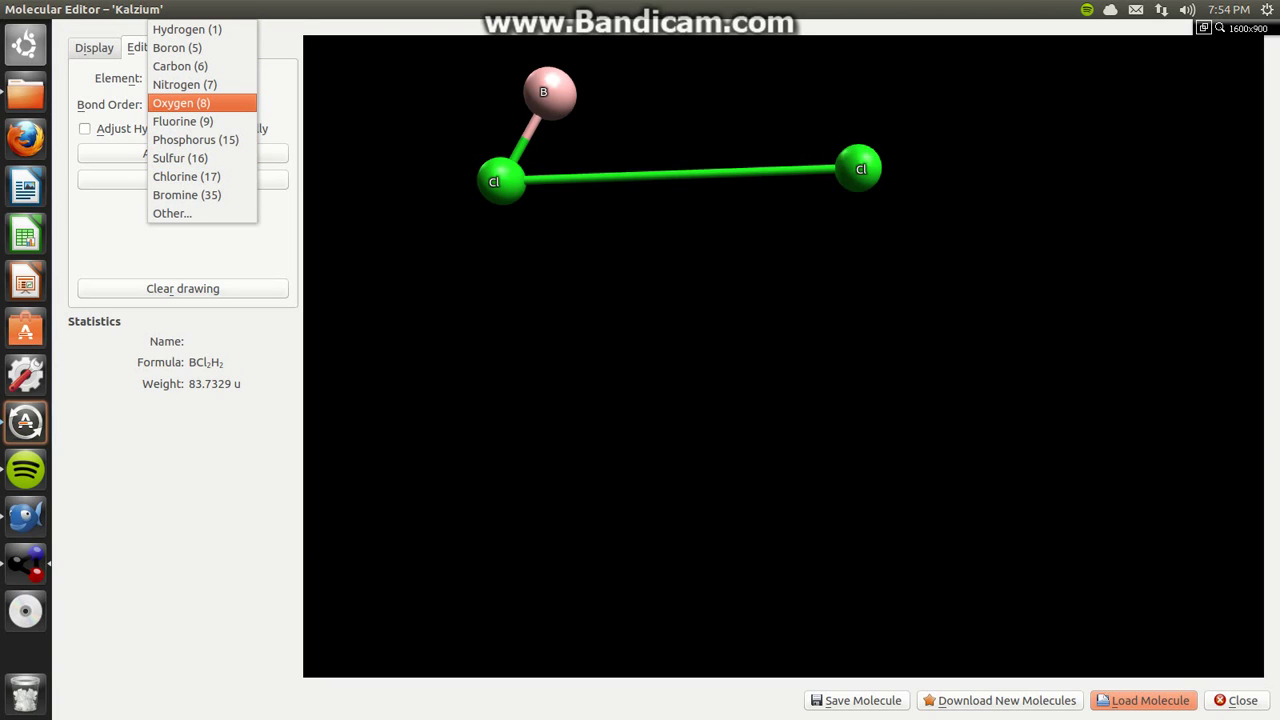
pyautogui.press('Up')
pyautogui.press('Up')
pyautogui.press('Up')
pyautogui.press('Down')
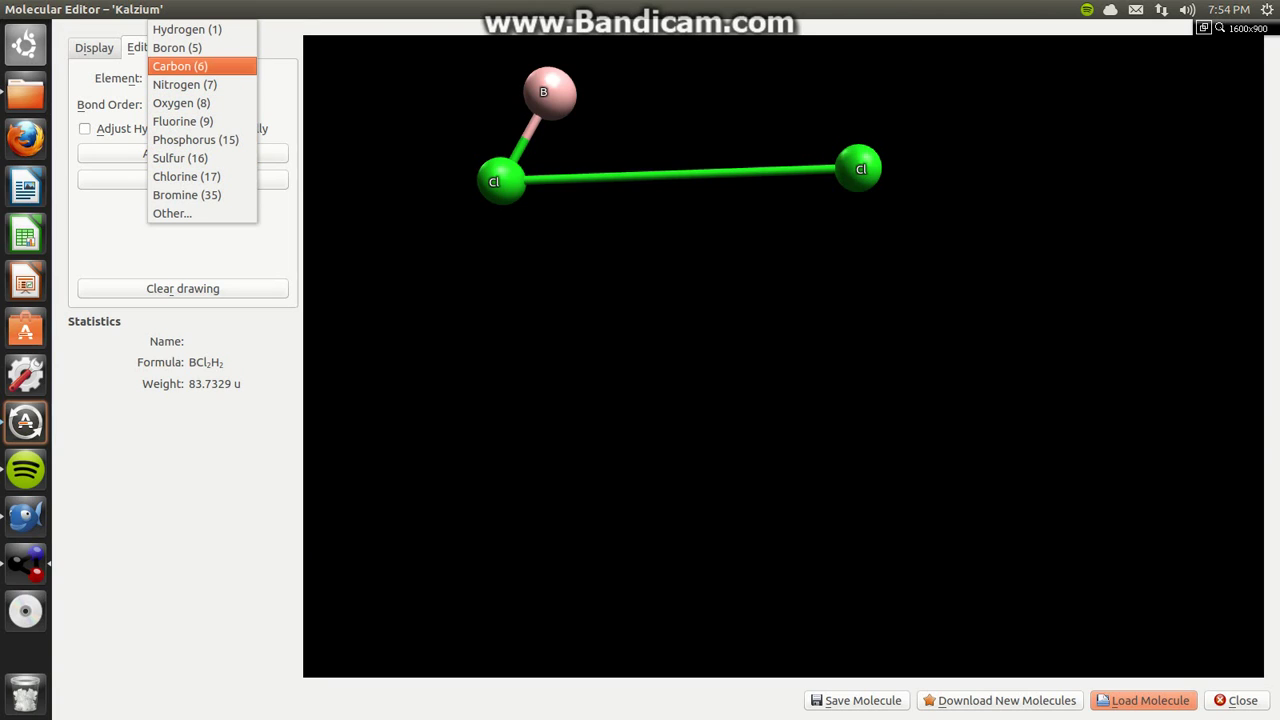
pyautogui.press('Return')
pyautogui.moveTo(548, 92)
pyautogui.mouseDown()
pyautogui.moveTo(800, 103)
pyautogui.moveTo(871, 91)
pyautogui.moveTo(868, 81)
pyautogui.moveTo(858, 169)
pyautogui.mouseUp()
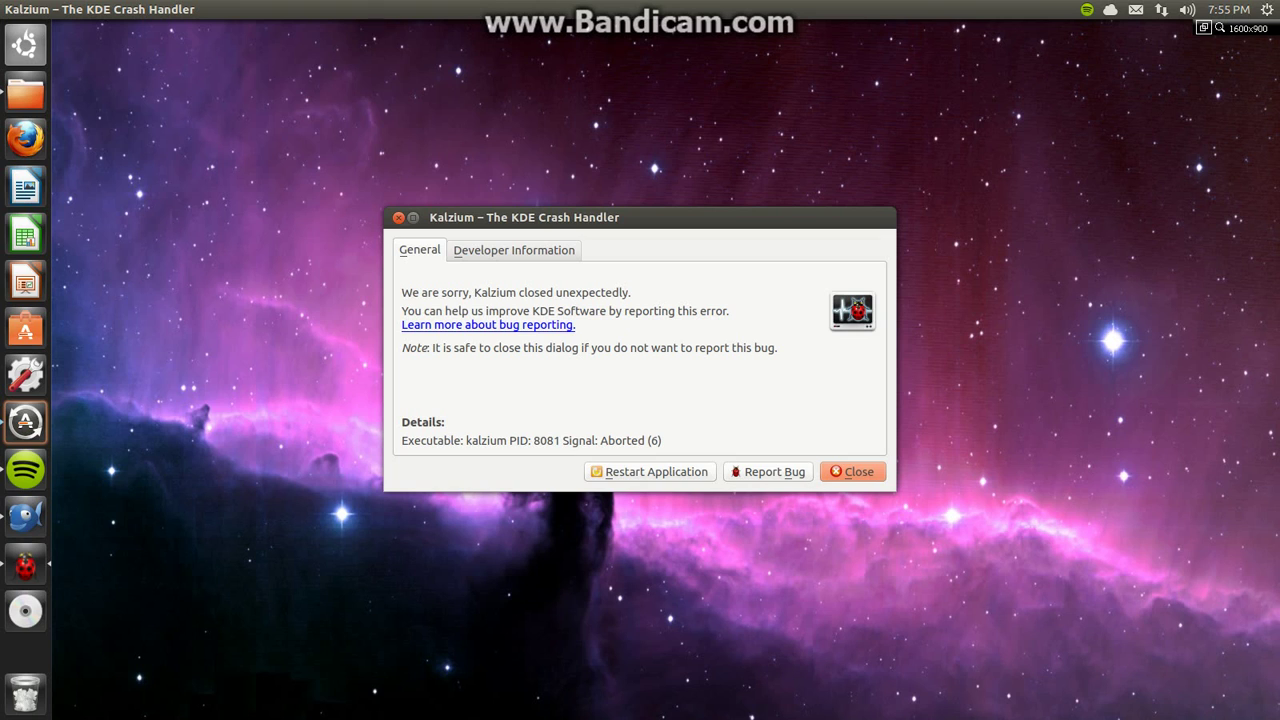
# Dismiss the Kalzium crash report and raise the volume.
pyautogui.press('Escape')
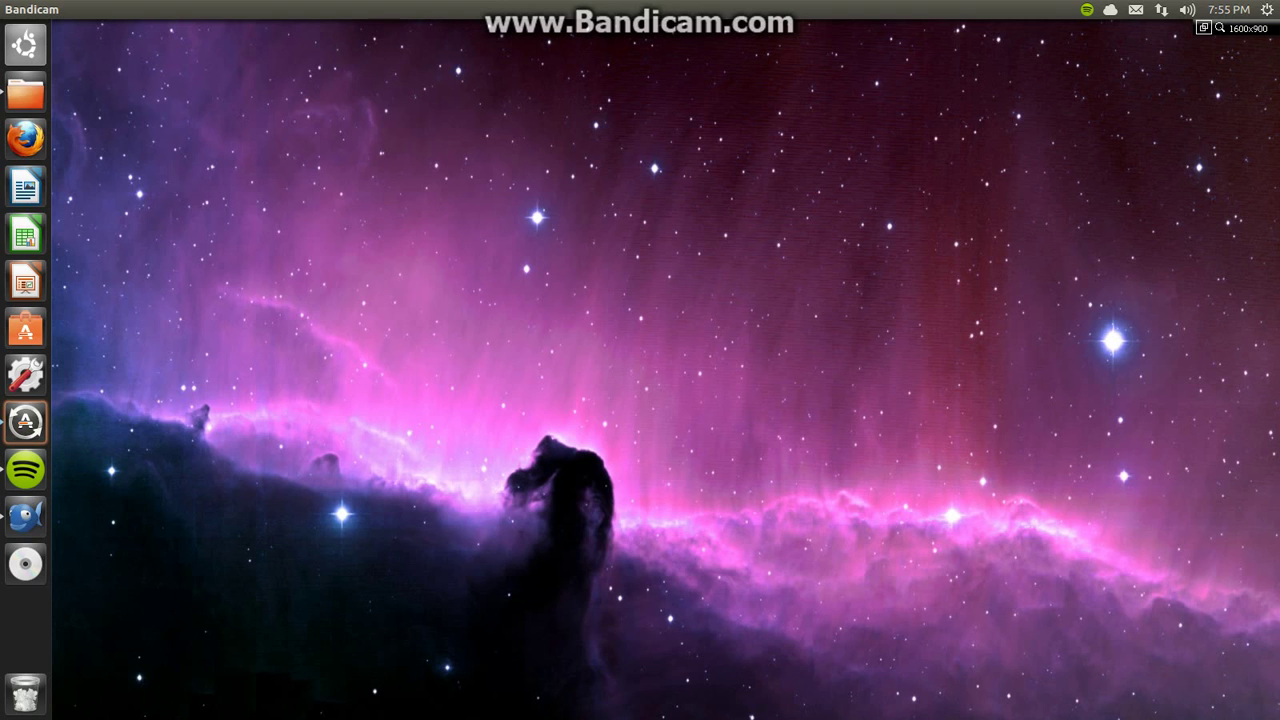
pyautogui.press('XF86AudioRaiseVolume')
# Back in Bluefish, restore 'C++' in the output and add 'cin >> age;'.
pyautogui.hotkey('alt', 'Tab')
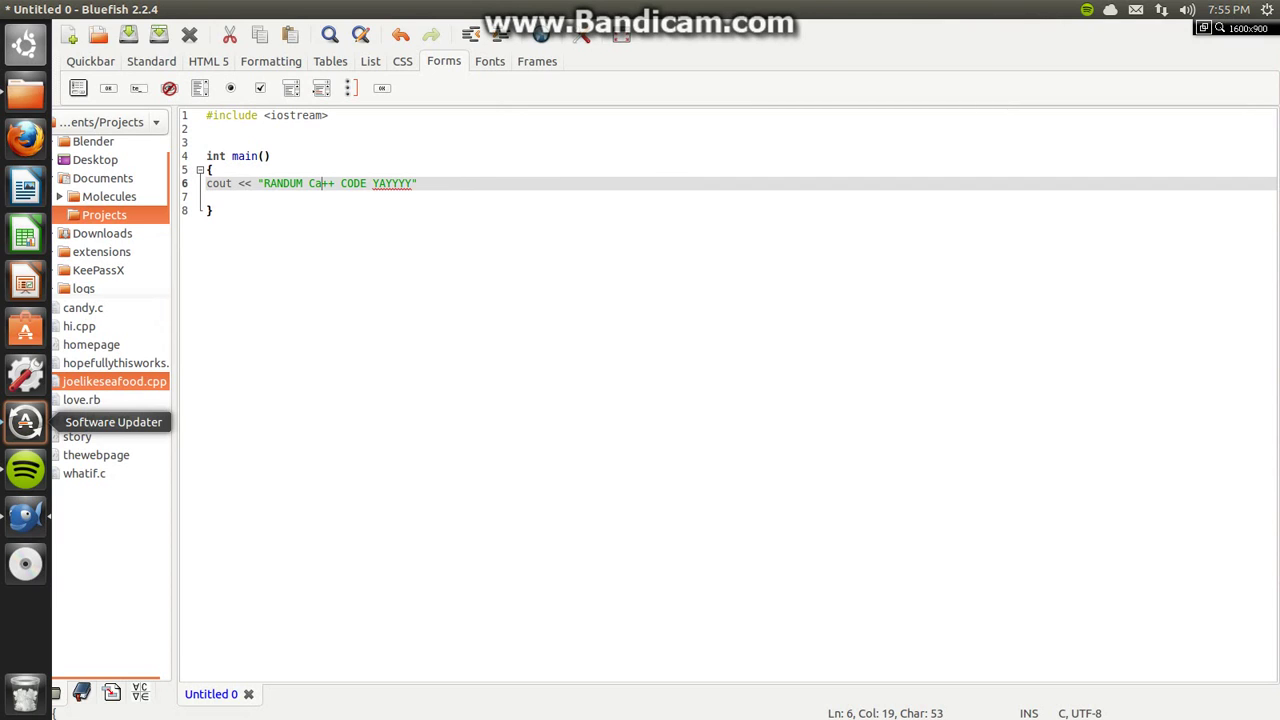
pyautogui.write('+')
pyautogui.press('BackSpace')
pyautogui.press('BackSpace')
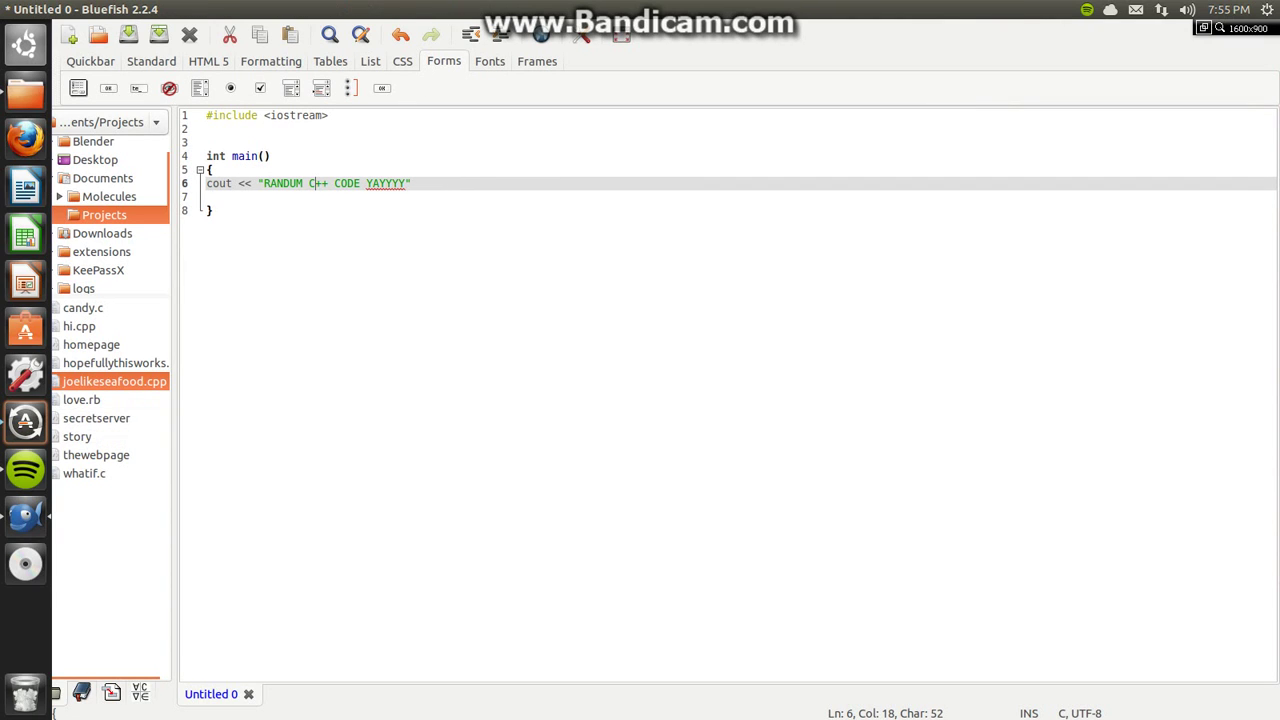
pyautogui.press('Down')
pyautogui.write('c')
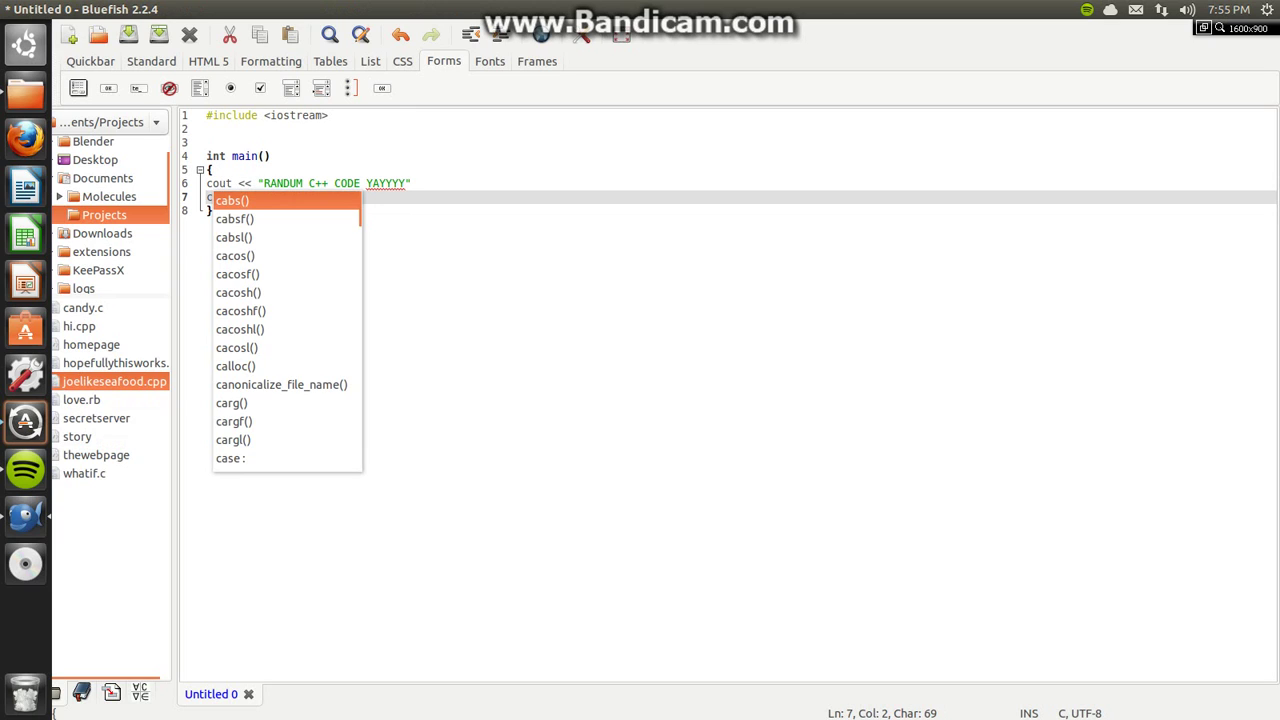
pyautogui.write('in')
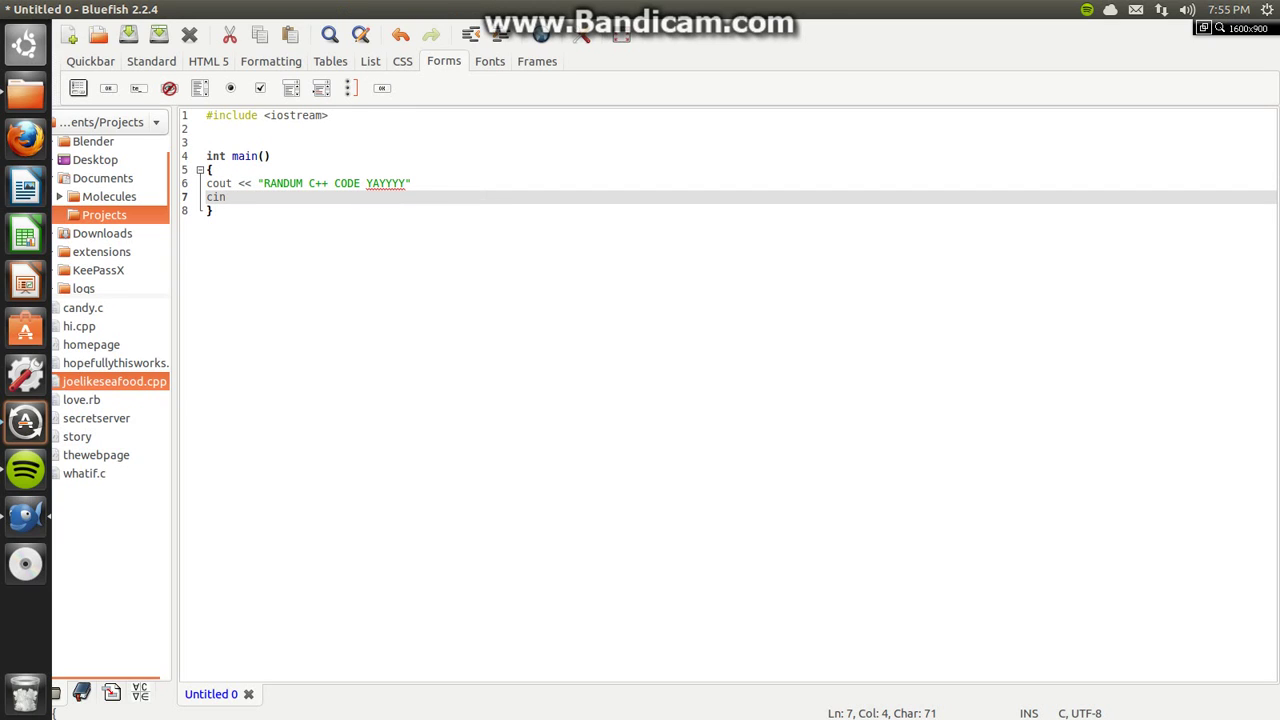
pyautogui.write(' >>')
pyautogui.write(' age;')
# Insert an indented 'int age' line inside main and select the end of the code.
pyautogui.press('Up')
pyautogui.press('Up')
pyautogui.press('Up')
pyautogui.press('Down')
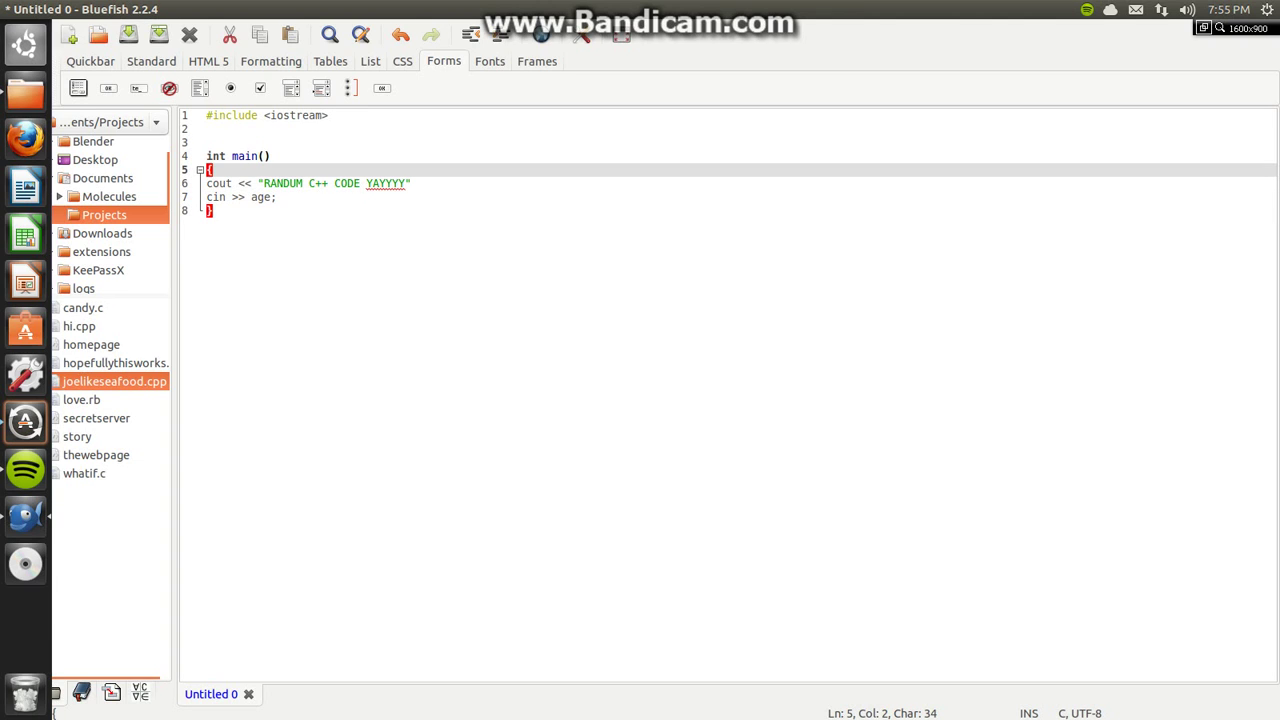
pyautogui.press('Return')
pyautogui.press('Tab')
pyautogui.write('int ')
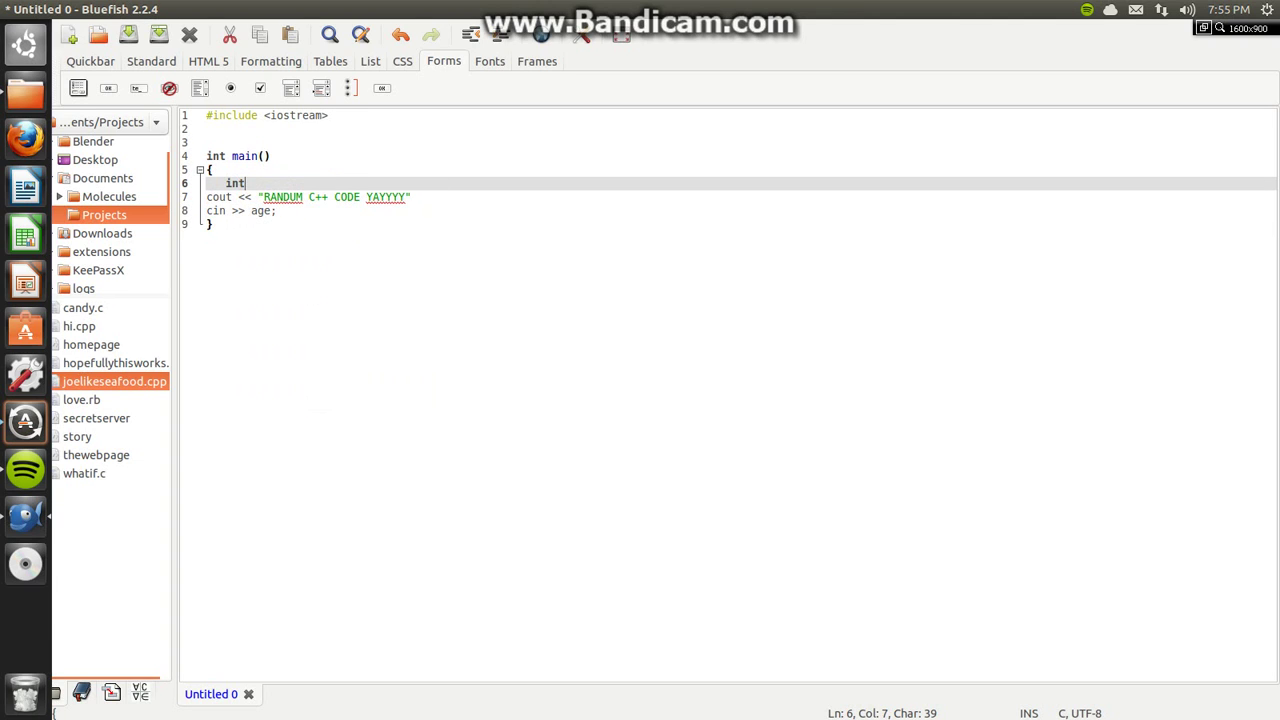
pyautogui.write('age')
pyautogui.press('Down')
pyautogui.press('Down')
pyautogui.press('End')
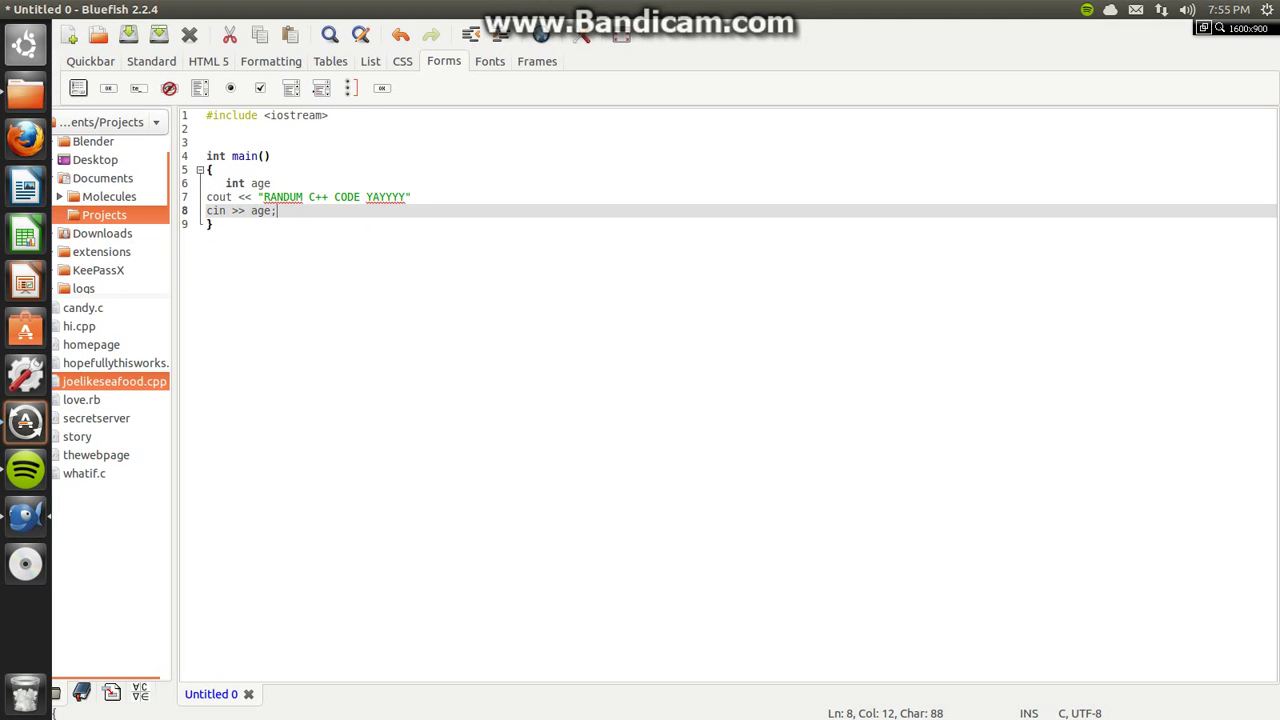
pyautogui.moveTo(278, 211)
pyautogui.mouseDown()
pyautogui.moveTo(206, 197)
pyautogui.moveTo(214, 224)
pyautogui.mouseUp()
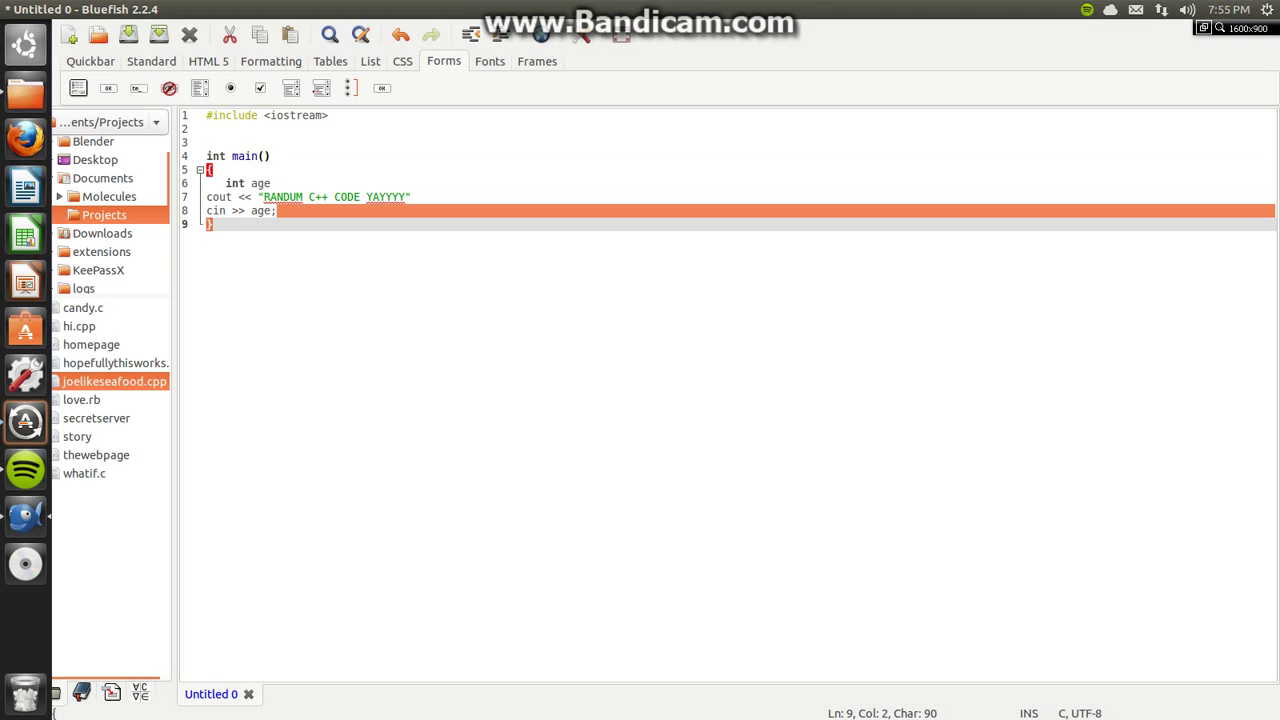
# Try Preview in browser, dismiss the error, and quit Bluefish without saving.
pyautogui.click(540, 35)
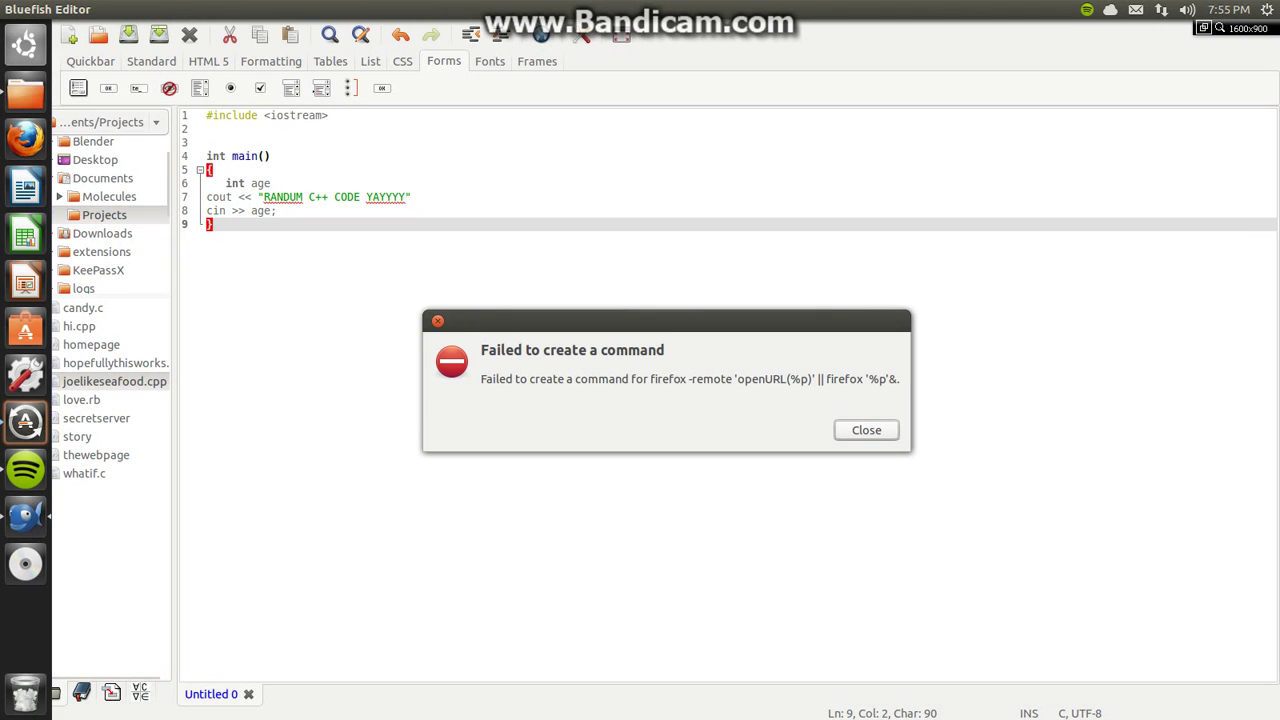
pyautogui.press('Escape')
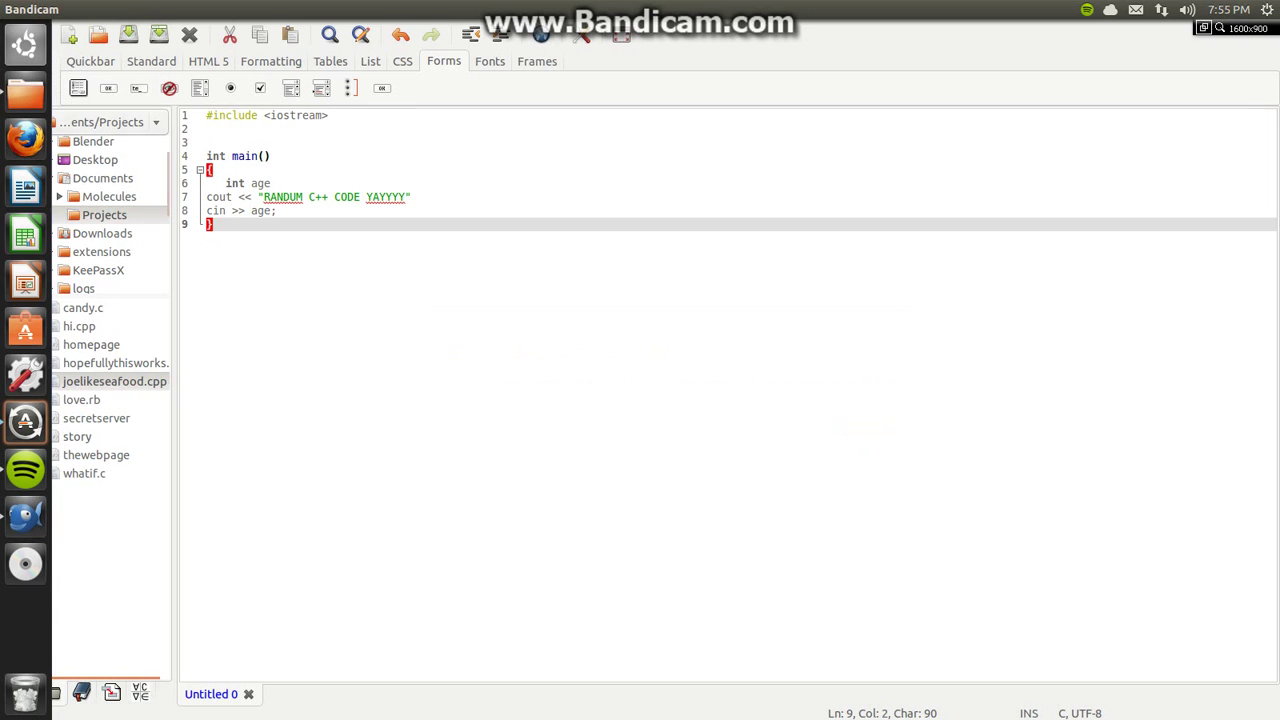
pyautogui.hotkey('ctrl', 'q')
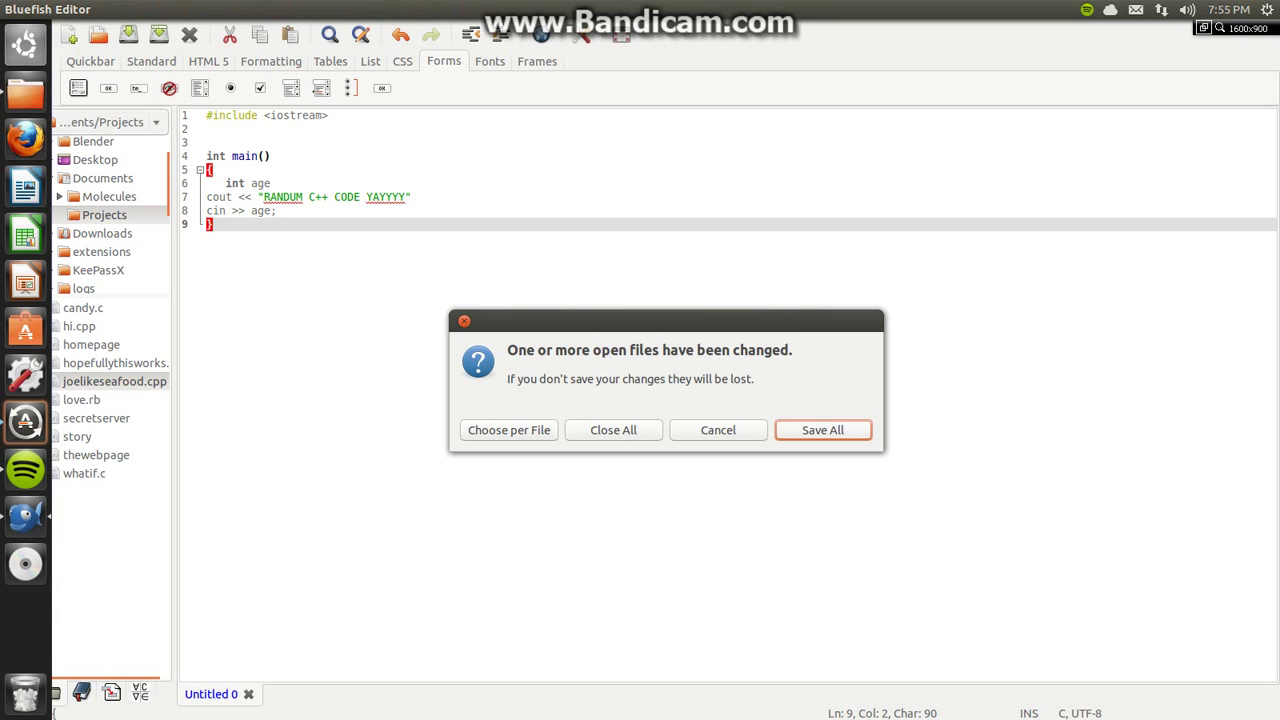
pyautogui.hotkey('shift', 'Tab')
pyautogui.hotkey('shift', 'Tab')
pyautogui.press('Return')
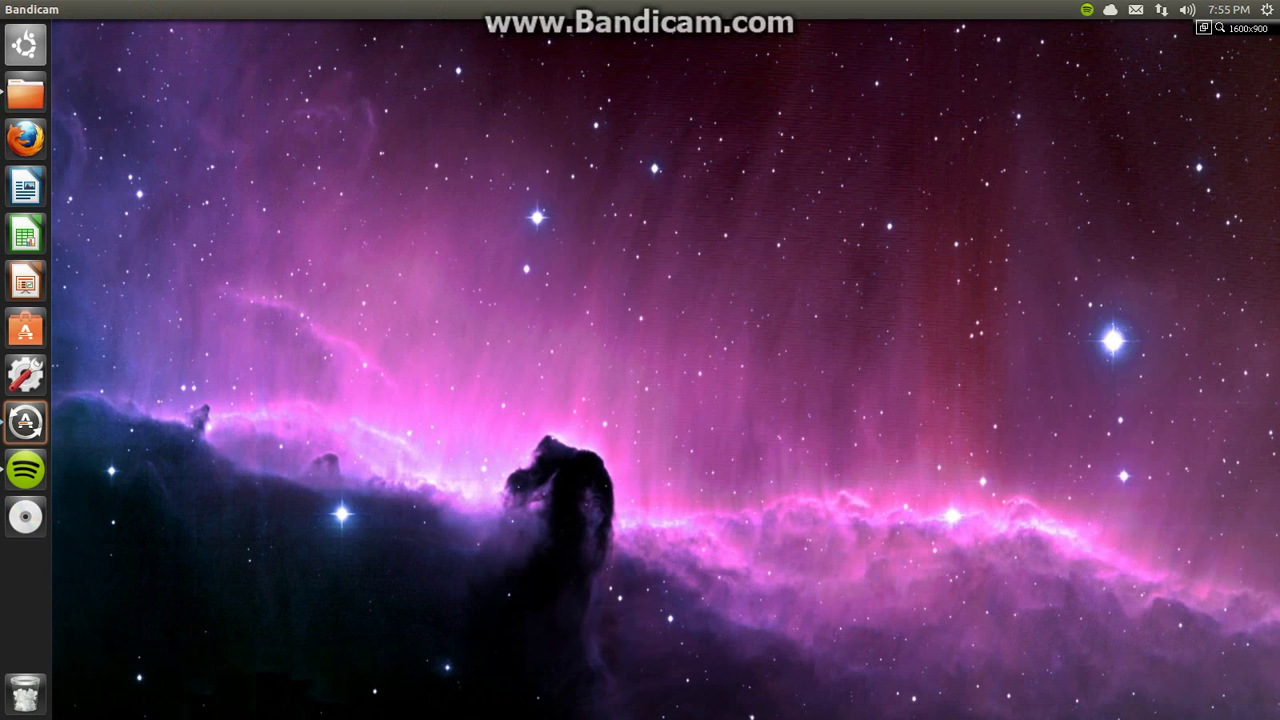
# Open Firefox and search Google for 'crzyargonianshow'.
pyautogui.press('super+2')
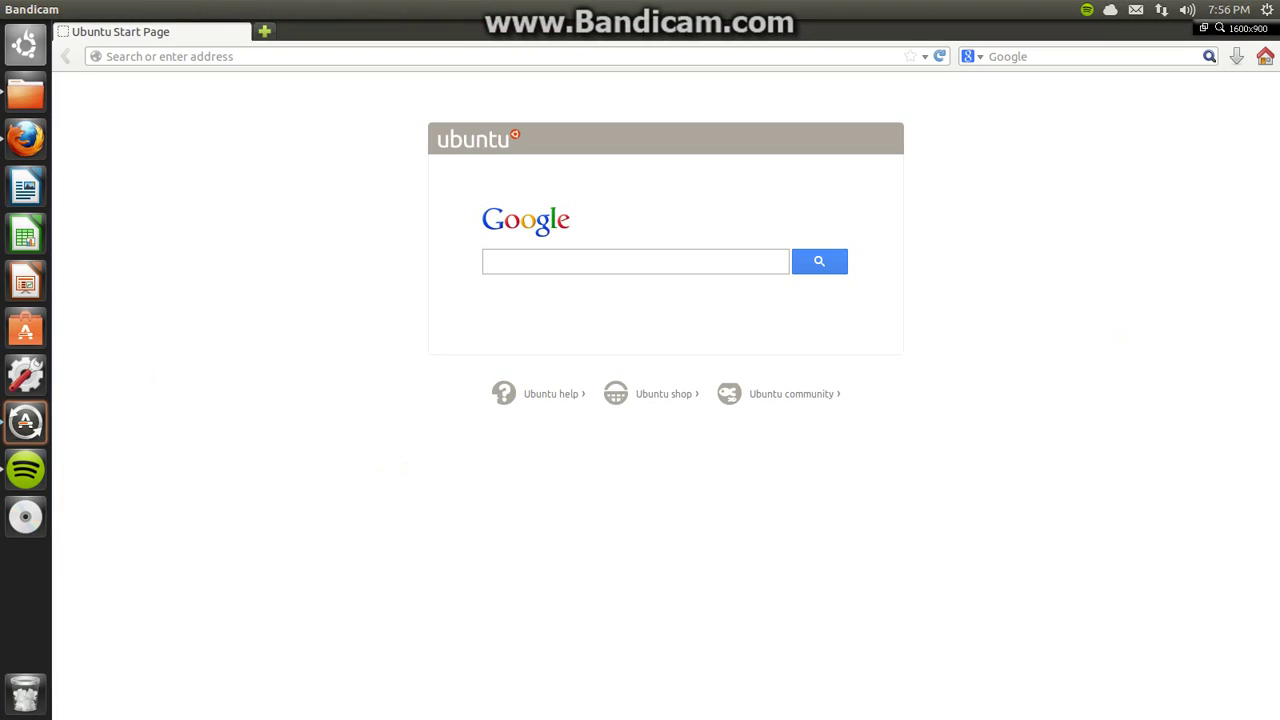
pyautogui.write('c')
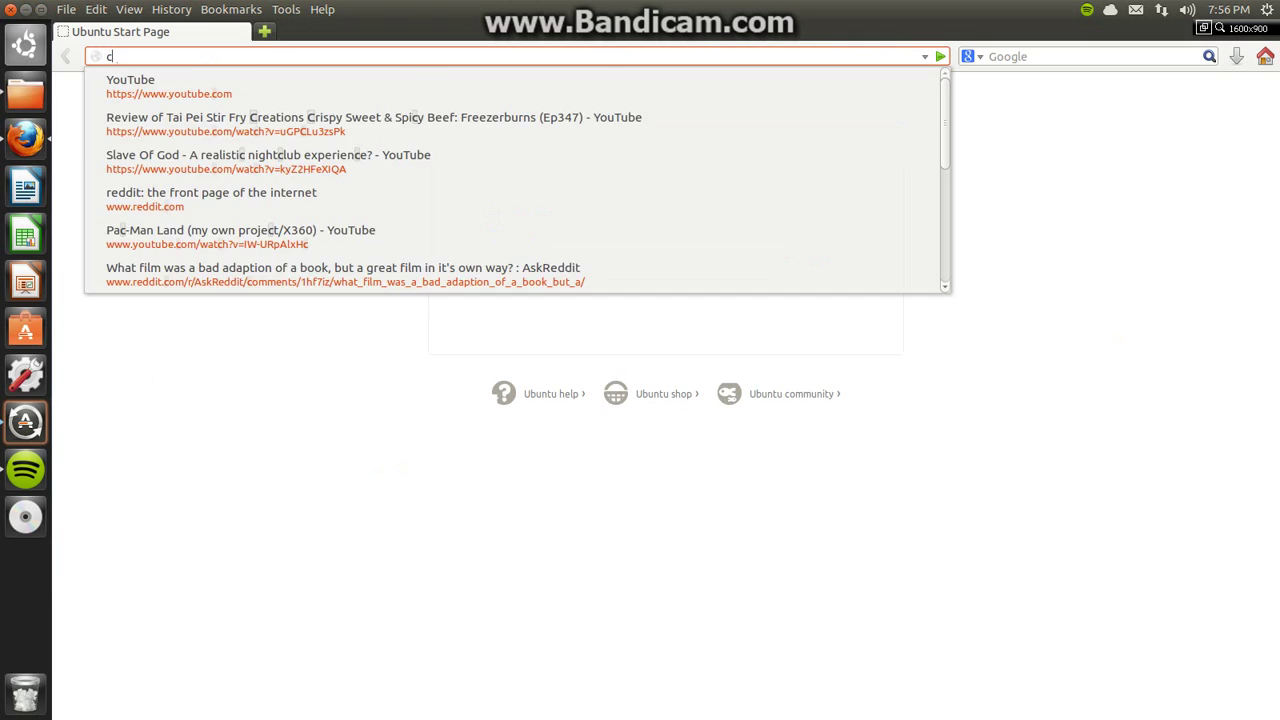
pyautogui.write('raz')
pyautogui.press('BackSpace')
pyautogui.press('BackSpace')
pyautogui.press('BackSpace')
pyautogui.press('BackSpace')
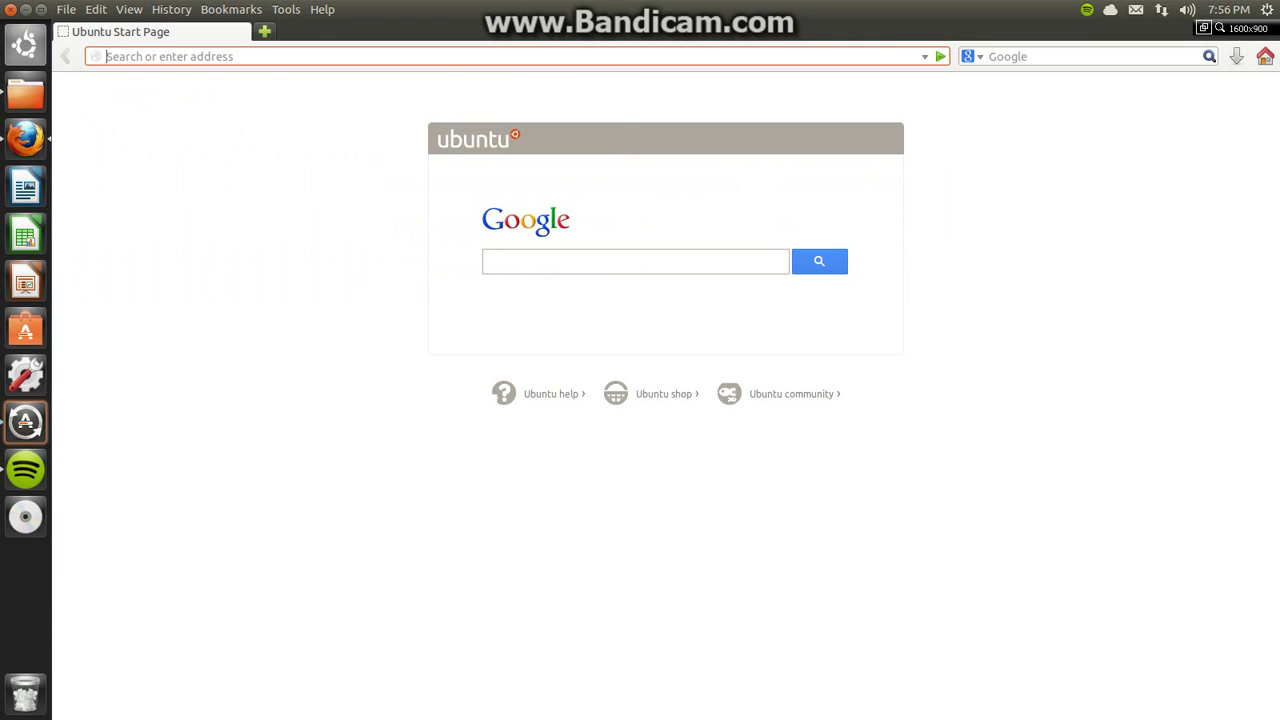
pyautogui.write('cra')
pyautogui.press('BackSpace')
pyautogui.press('BackSpace')
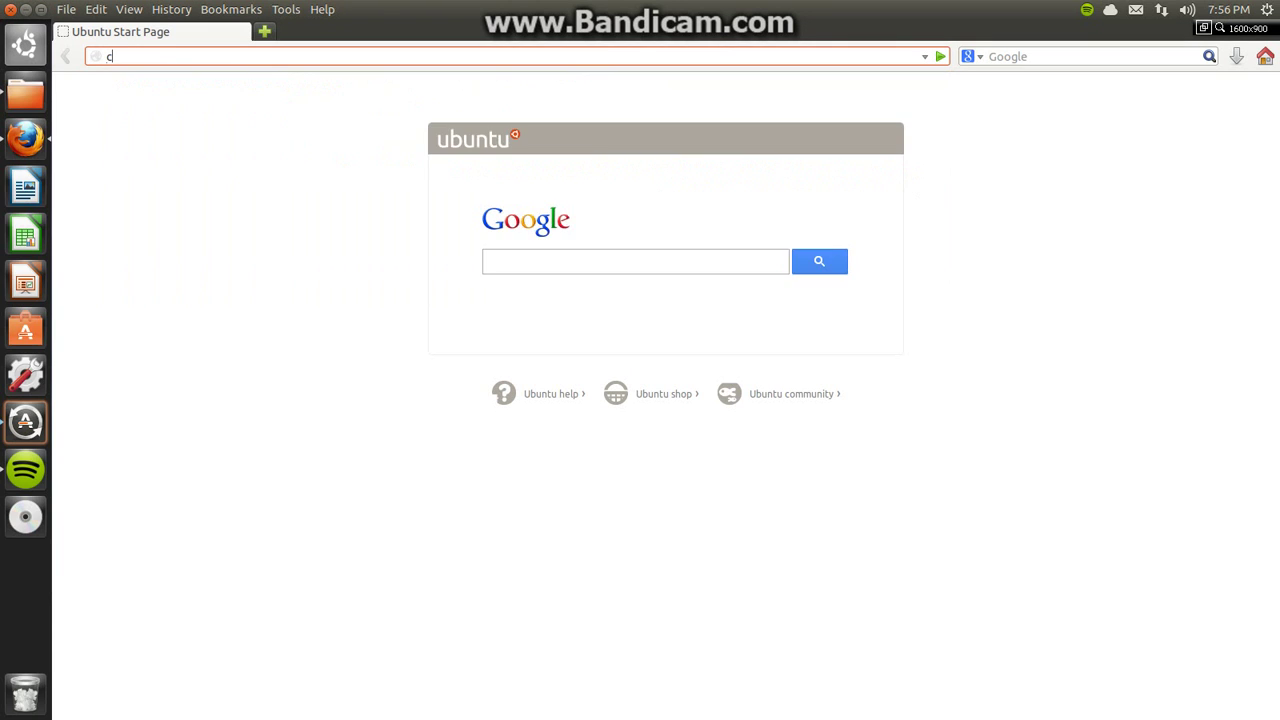
pyautogui.write('rzy')
pyautogui.write('argonian')
pyautogui.write('s')
pyautogui.write('how')
pyautogui.press('Return')
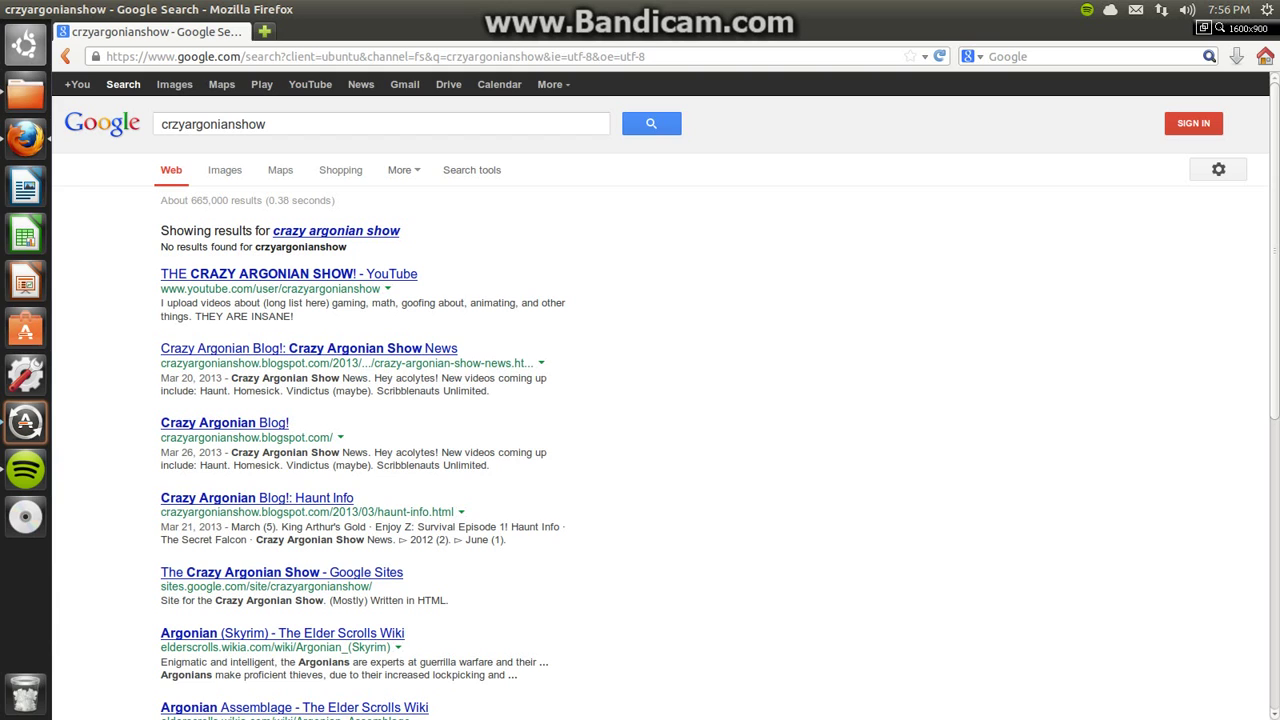
# Open the Crazy Argonian Blog! in a new tab, then the Google Sites result.
pyautogui.rightClick(306, 345)
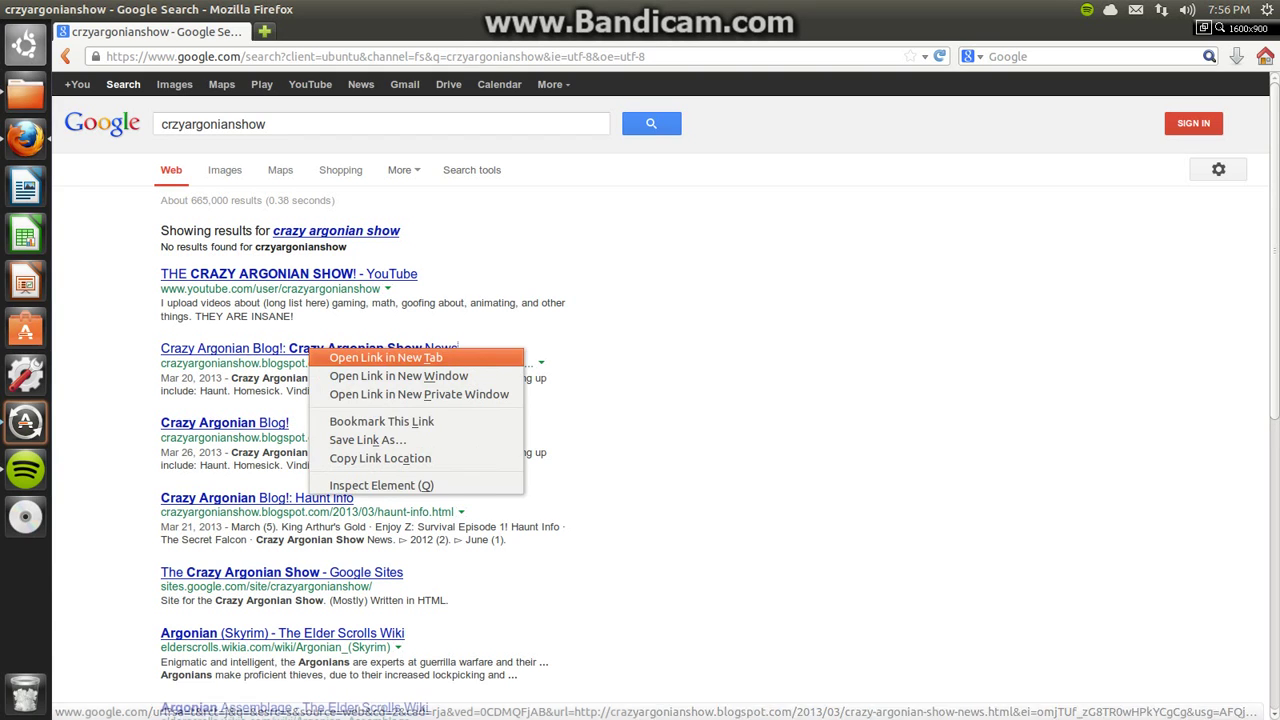
pyautogui.click(370, 354)
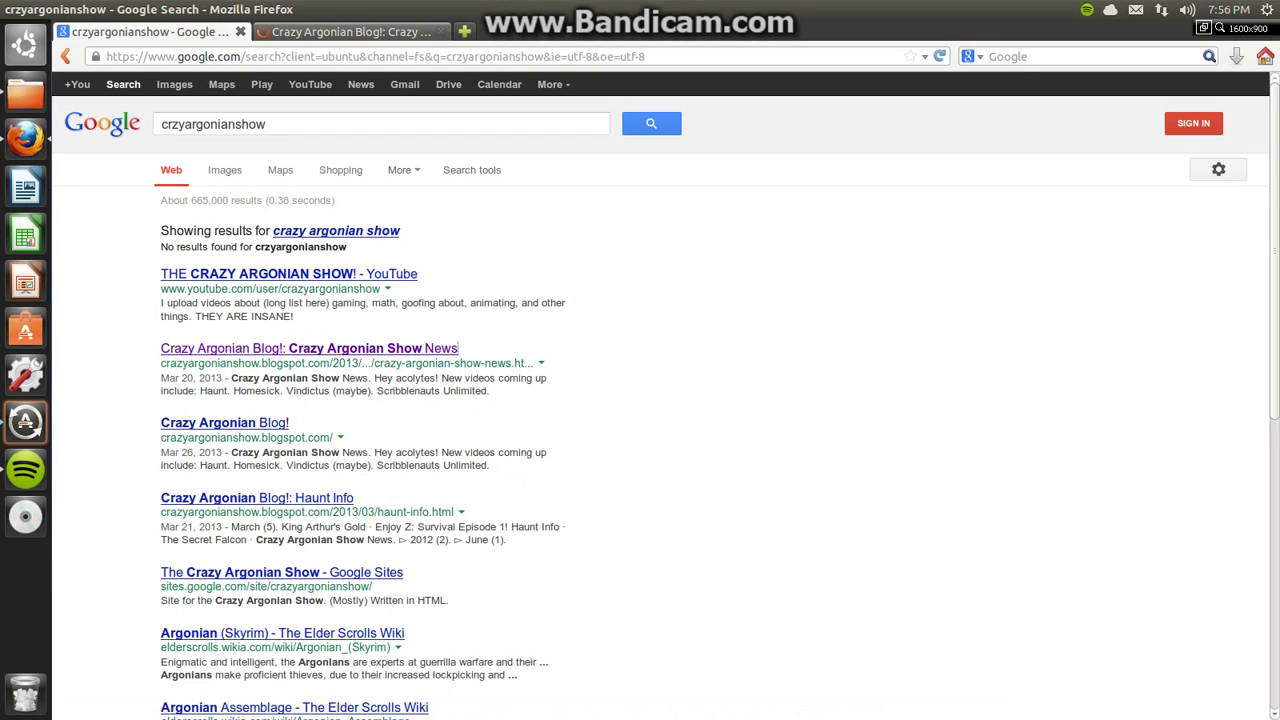
pyautogui.click(345, 31)
pyautogui.click(440, 31)
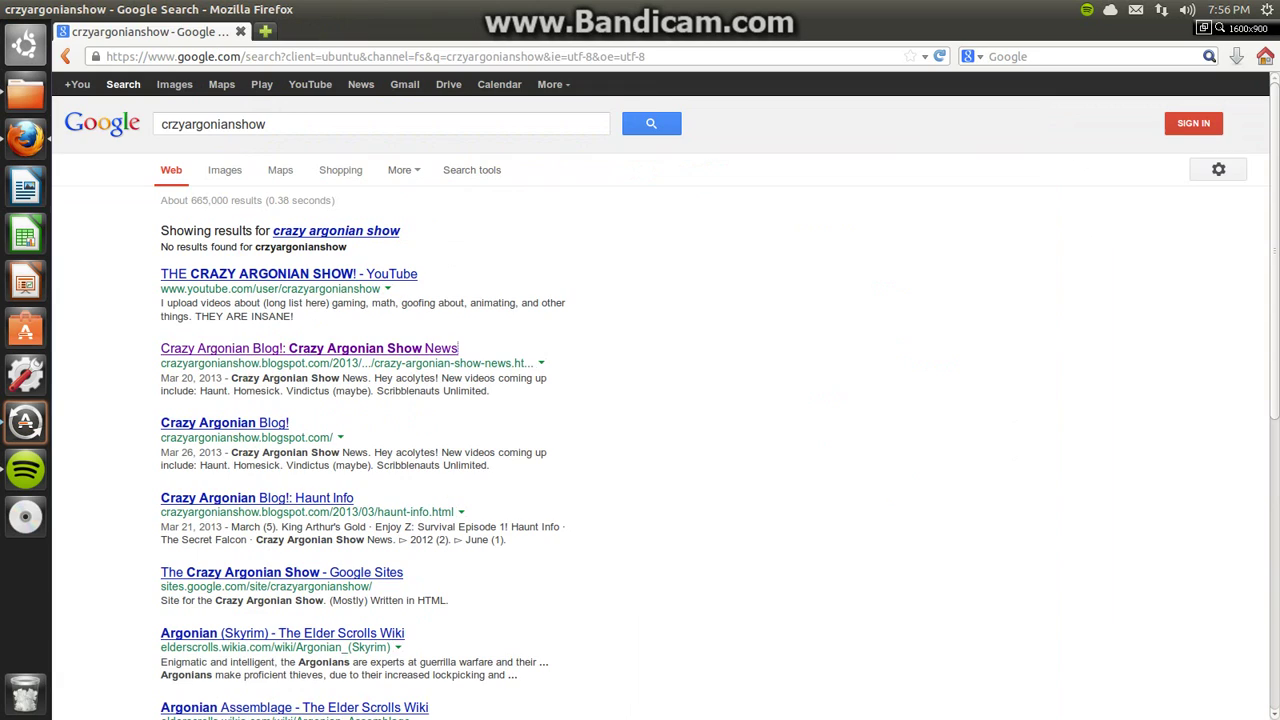
pyautogui.rightClick(250, 420)
pyautogui.click(289, 432)
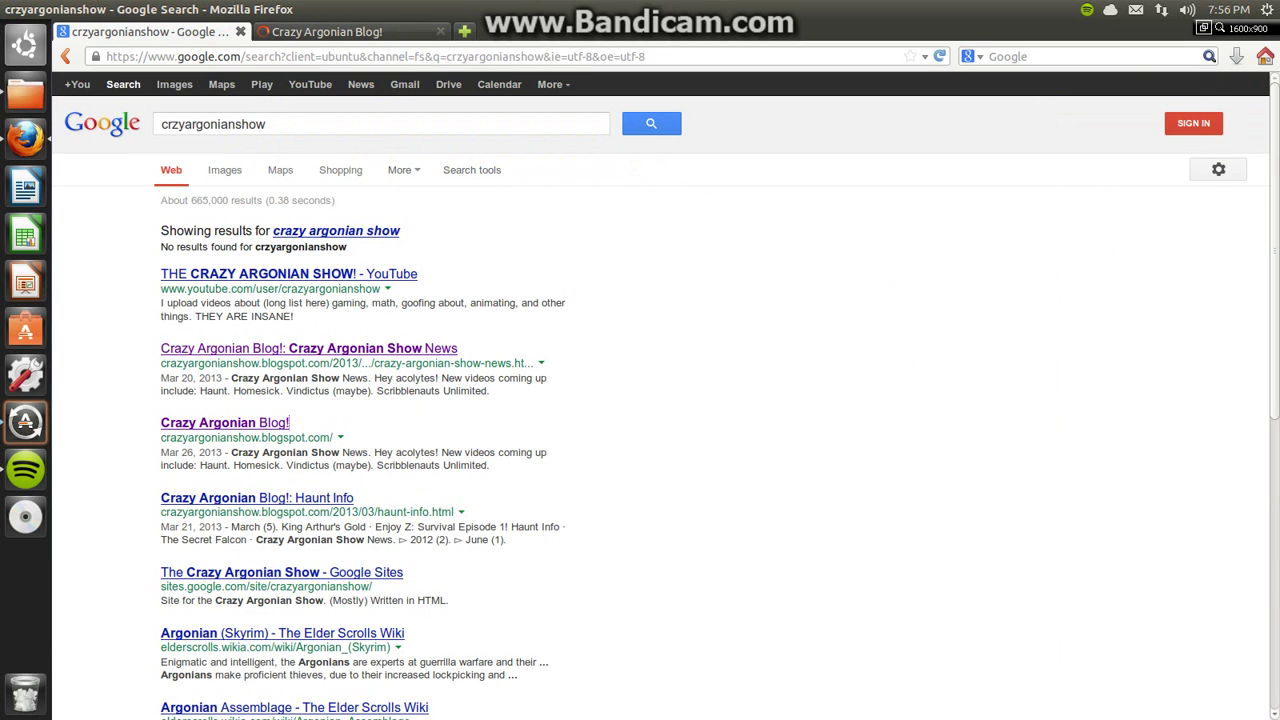
pyautogui.scroll(-1, 289, 422)
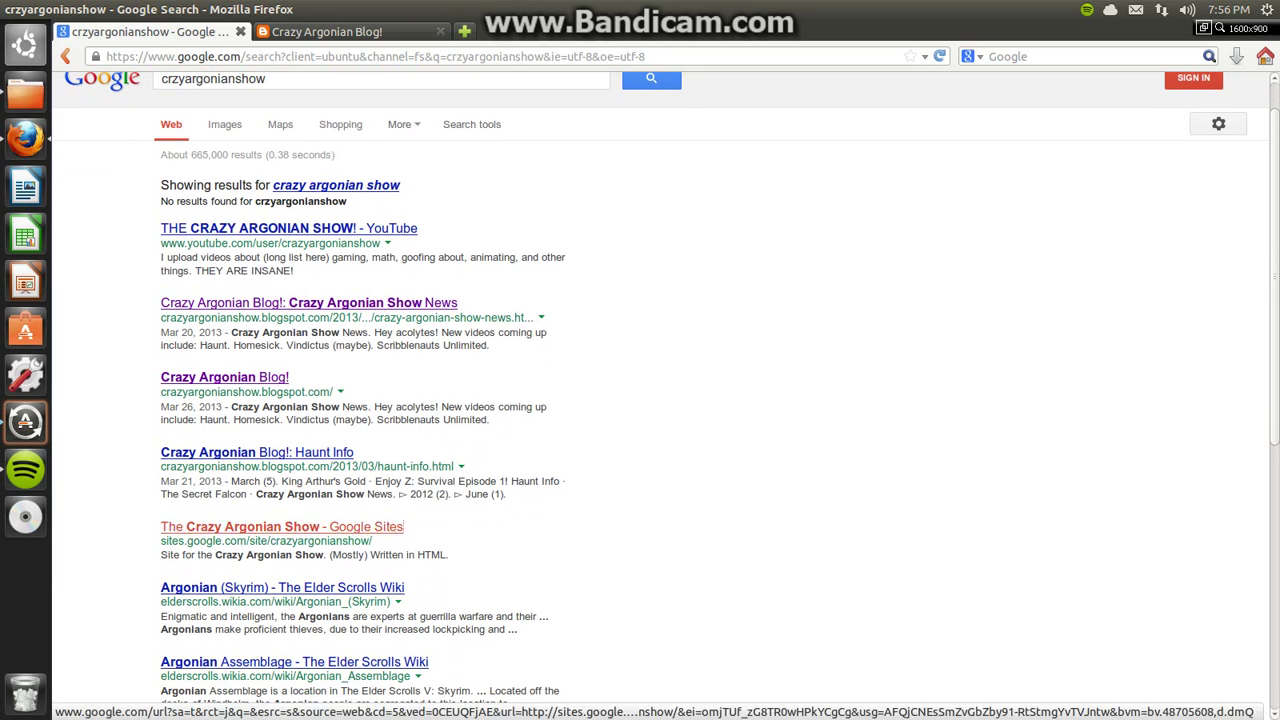
pyautogui.click(281, 526)
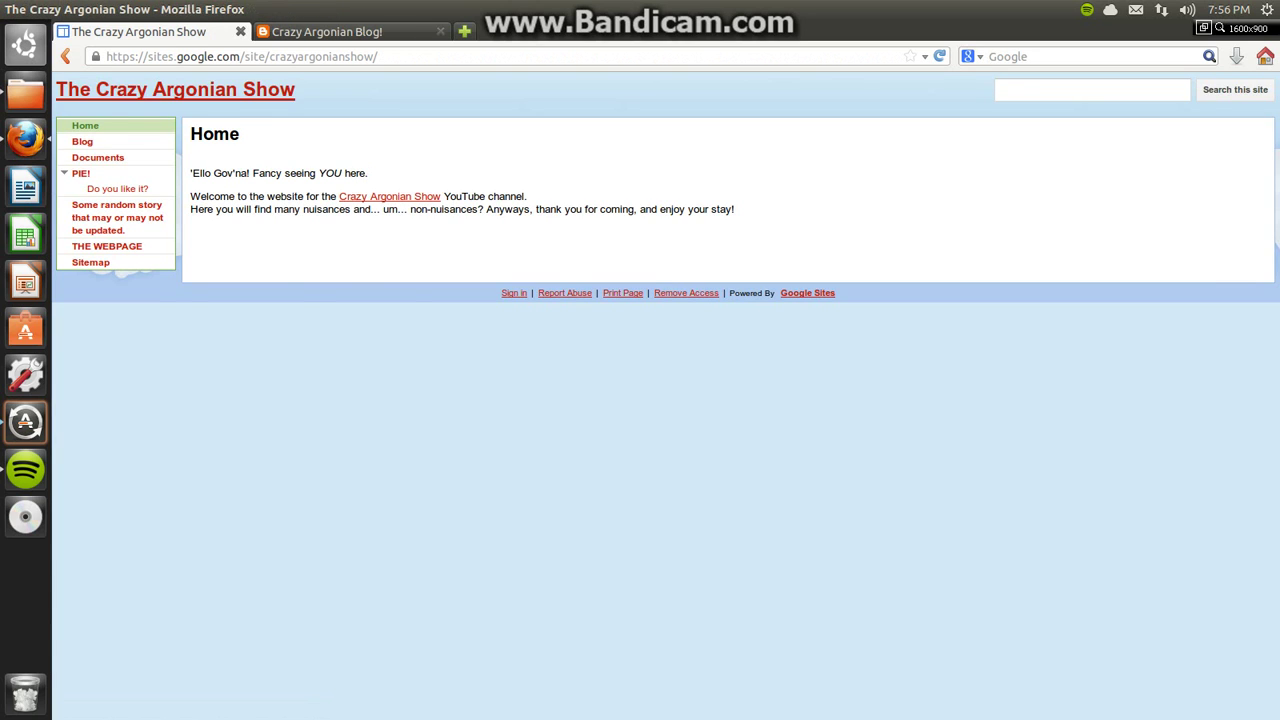
# Browse back and forward between the results and the site, then open 'Some random story'.
pyautogui.click(65, 56)
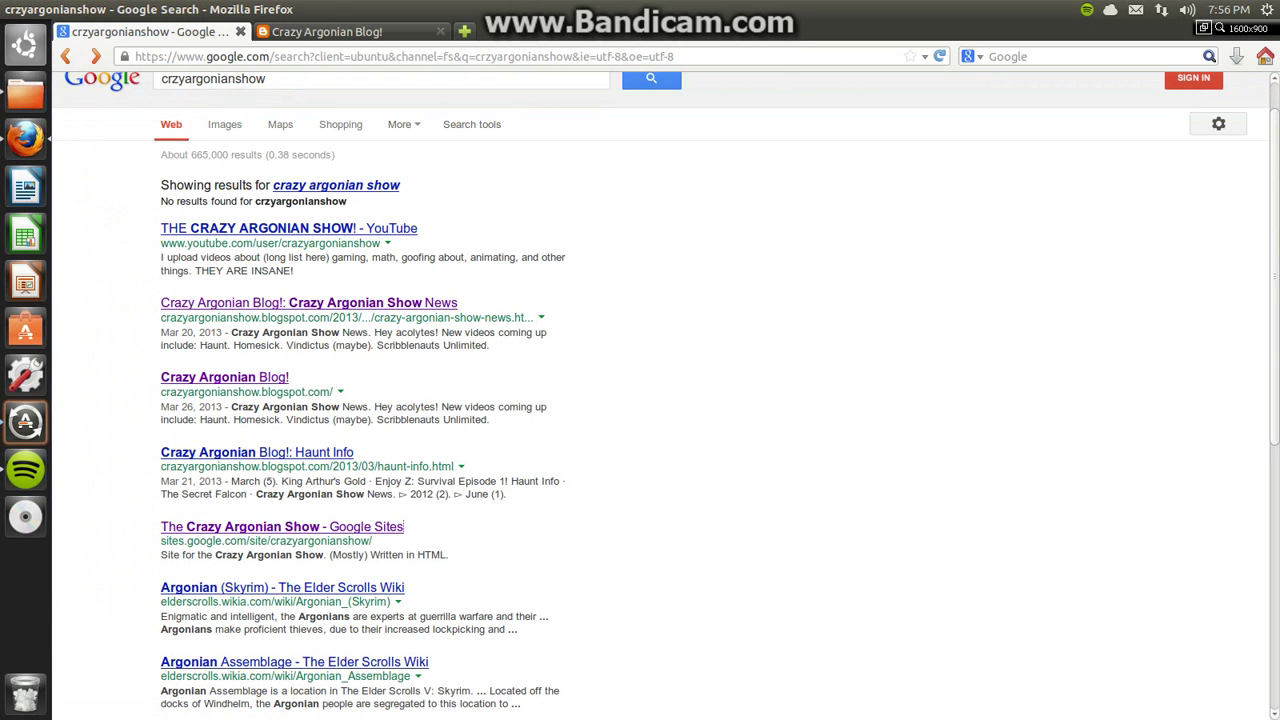
pyautogui.moveTo(447, 555); pyautogui.dragTo(160, 481)
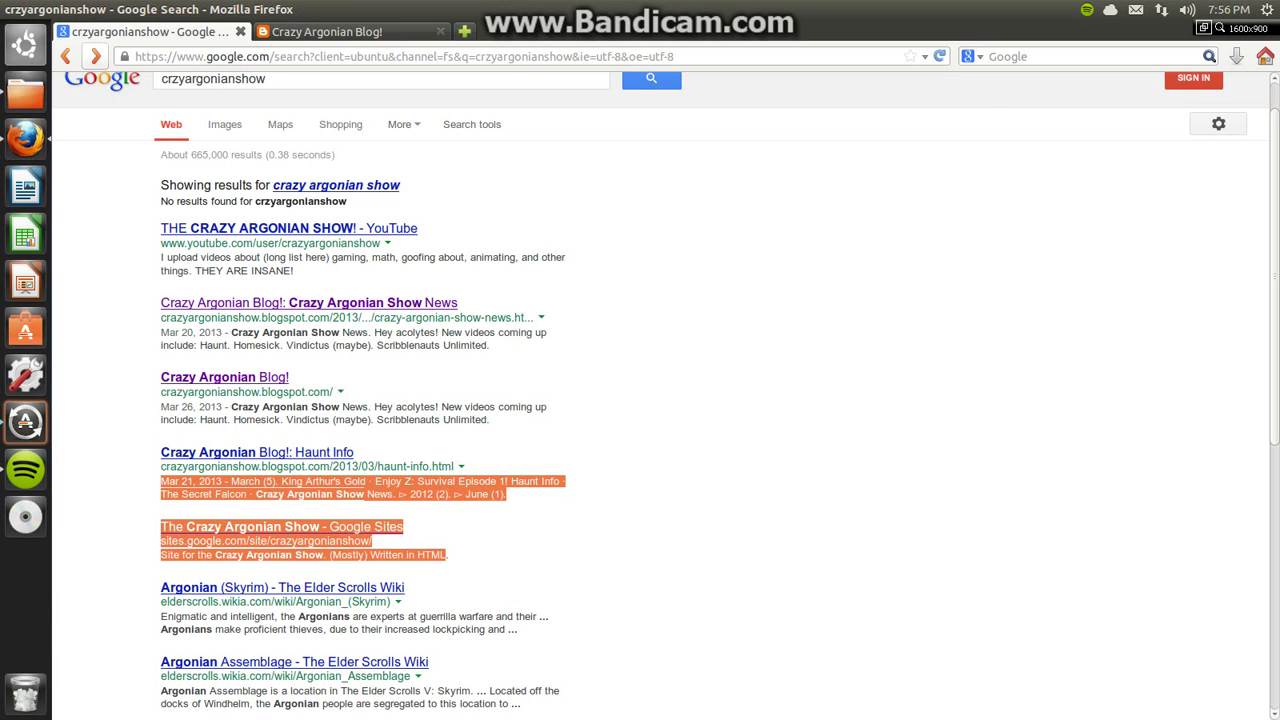
pyautogui.click(95, 56)
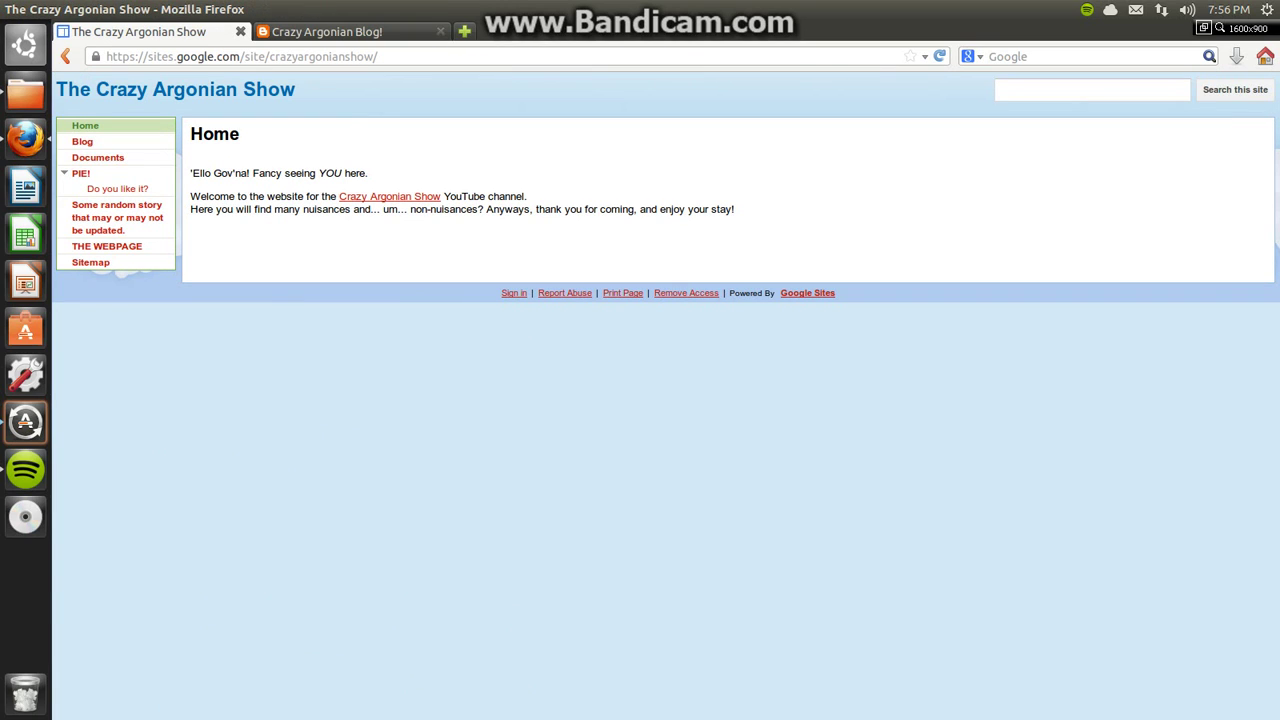
pyautogui.moveTo(368, 173)
pyautogui.mouseDown()
pyautogui.moveTo(190, 173)
pyautogui.moveTo(195, 135)
pyautogui.mouseUp()
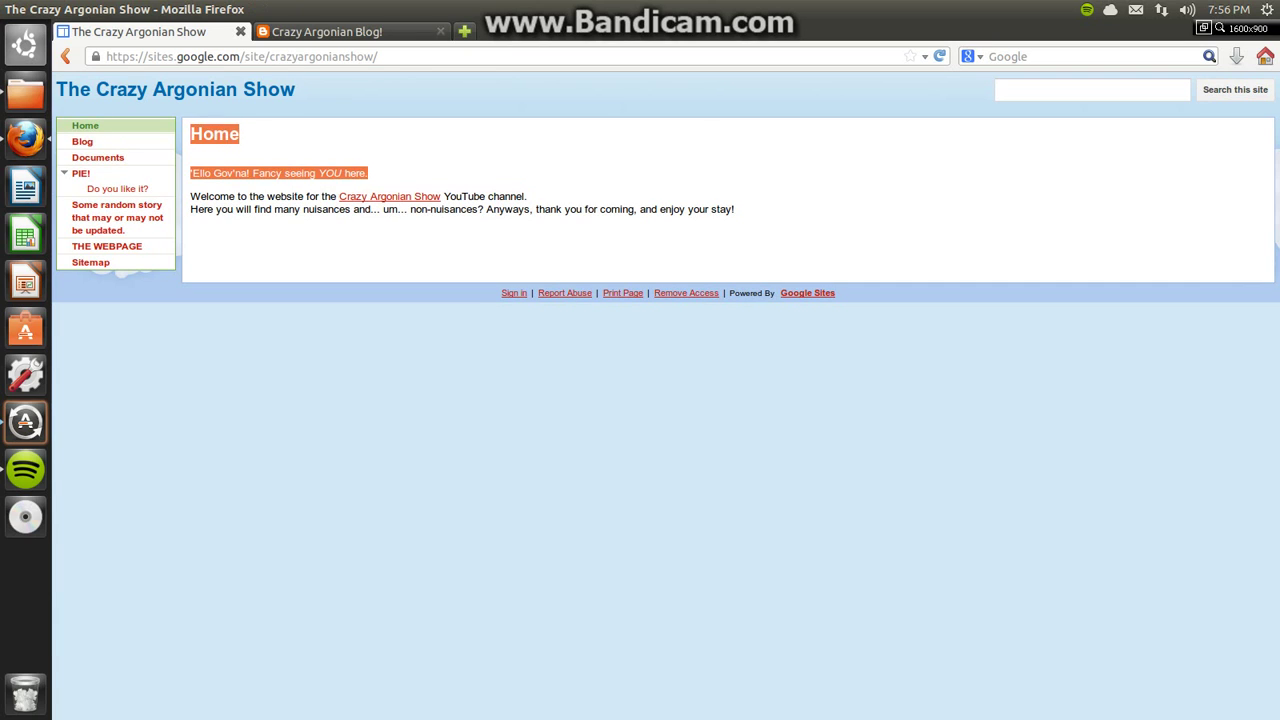
pyautogui.click(220, 150)
pyautogui.click(117, 217)
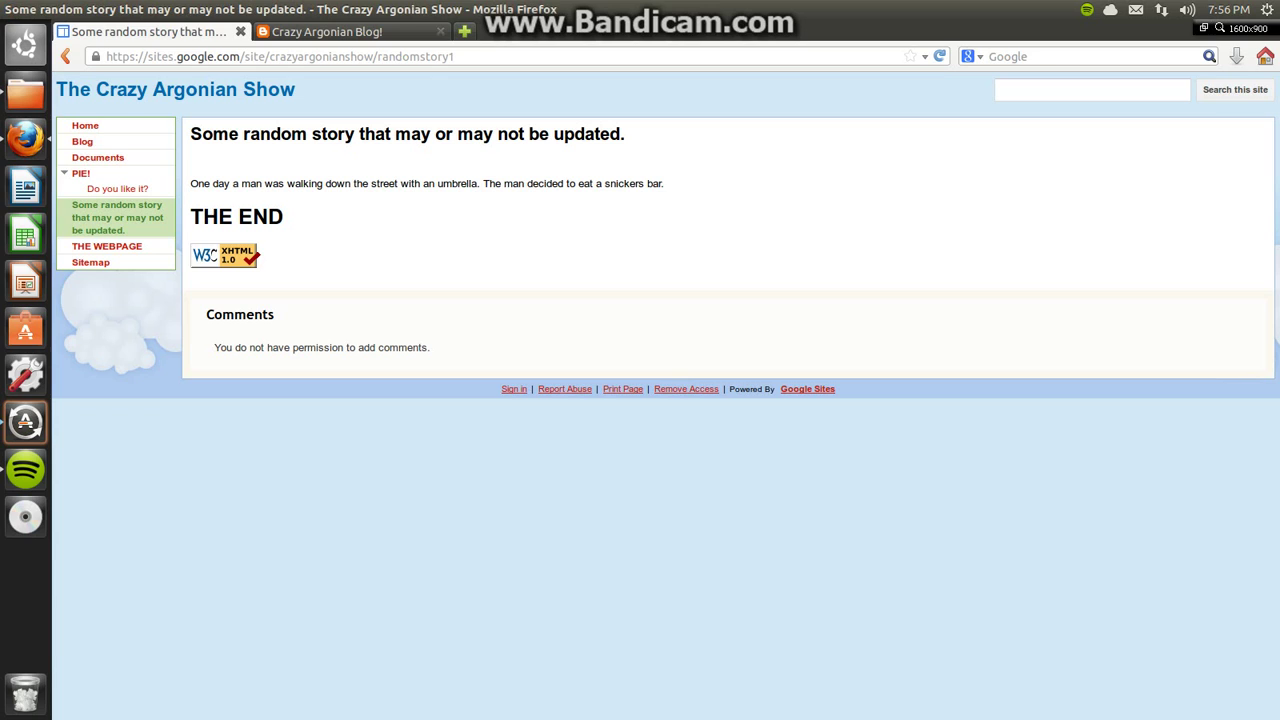
pyautogui.click(1240, 28)
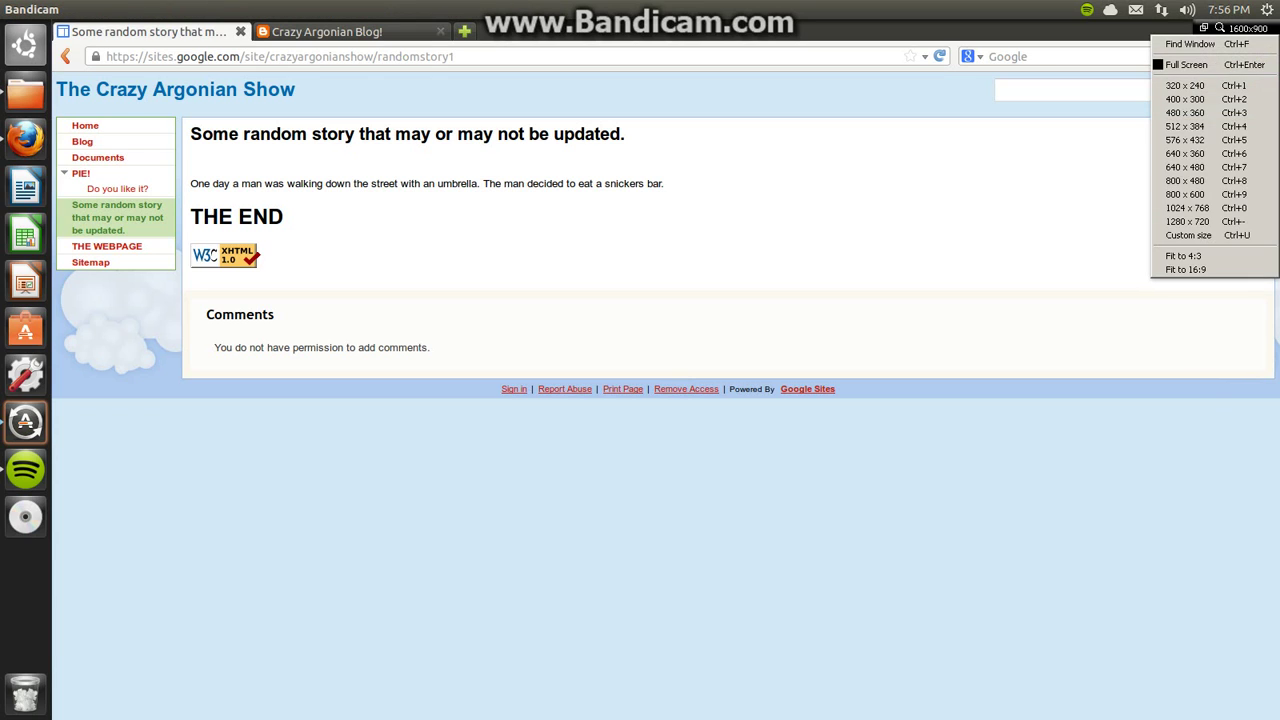
pyautogui.press('Escape')
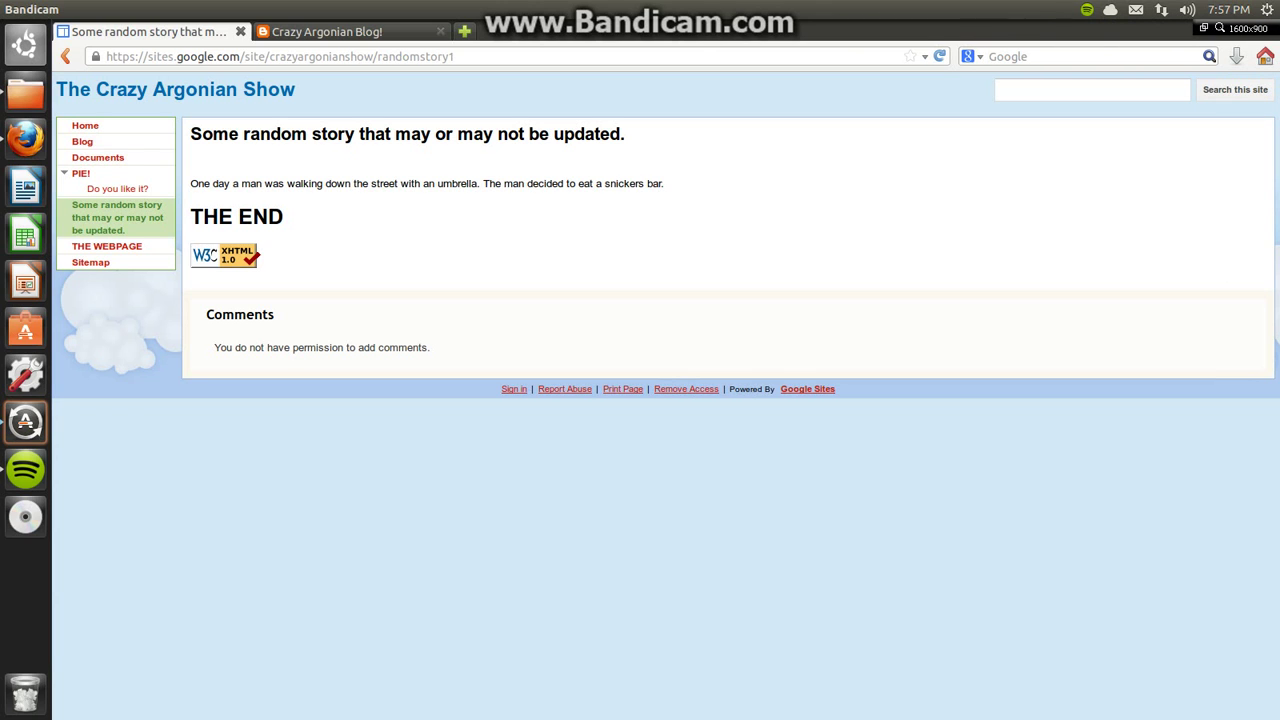
# On the Crazy Argonian Blog, play Enjoy Z: Survival Episode 1, skip to about 9:06, and pause at 9:16.
pyautogui.hotkey('ctrl', 'Tab')
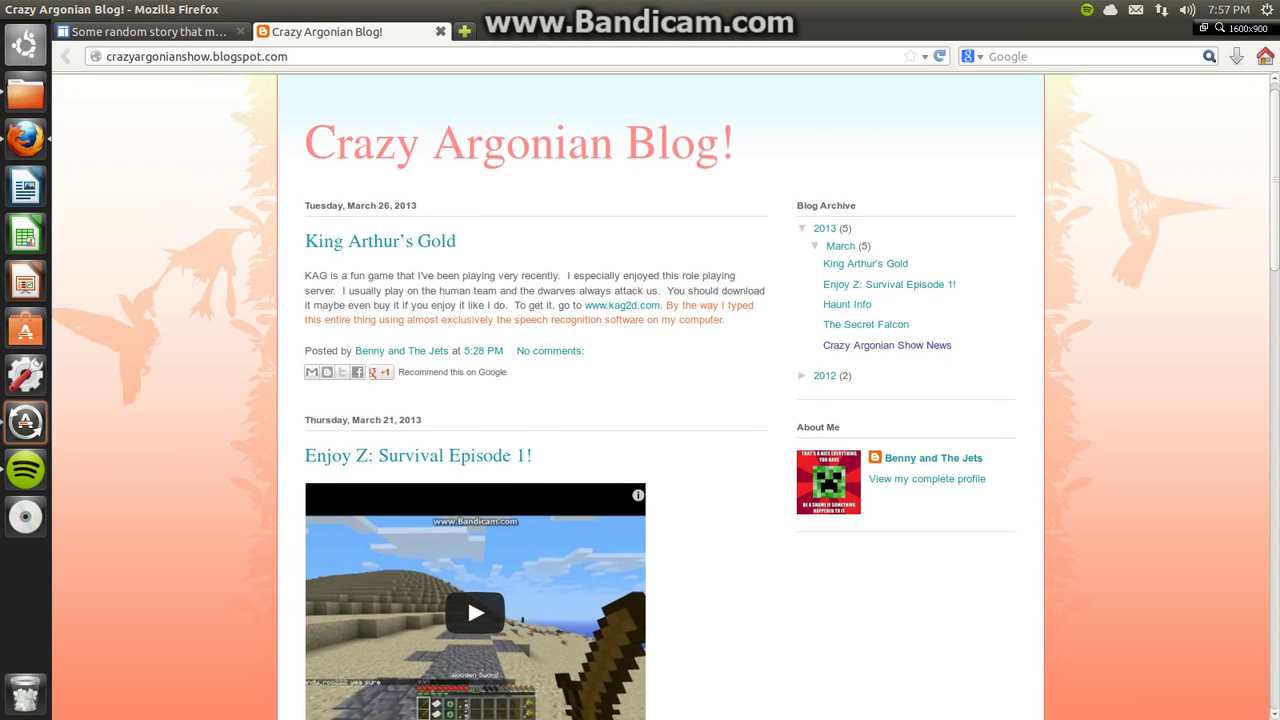
pyautogui.scroll(-4, 420, 250)
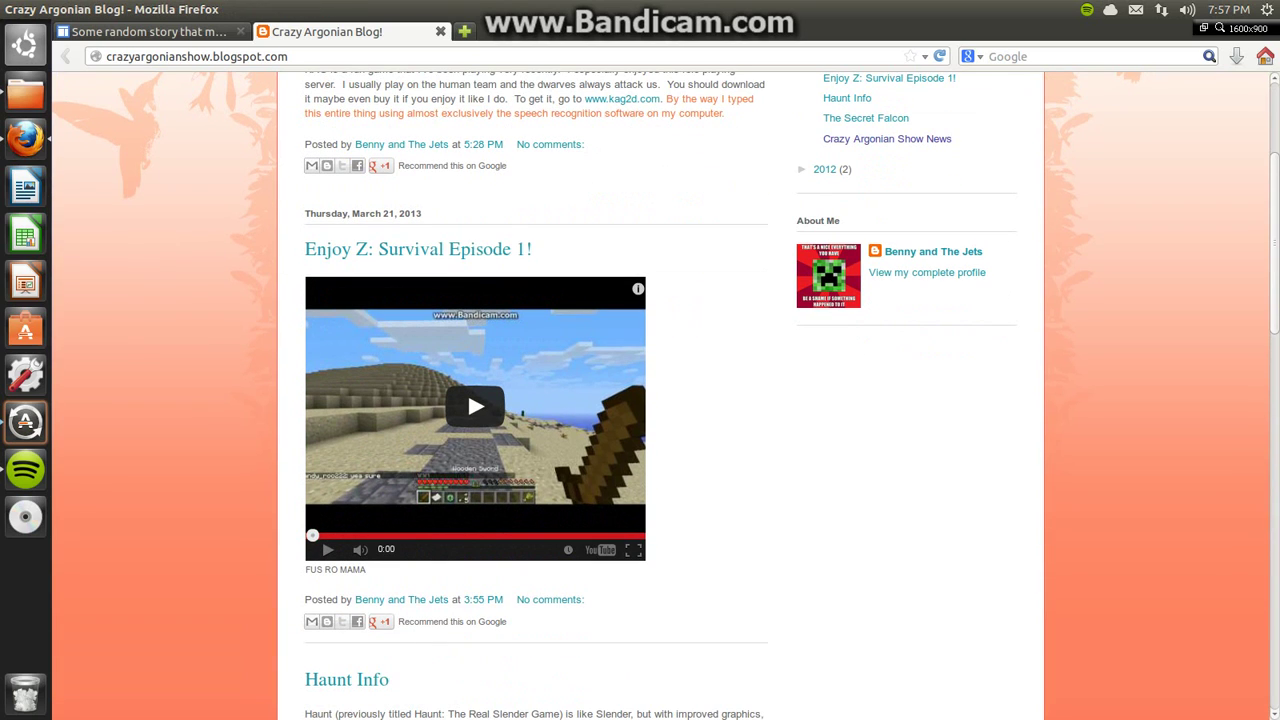
pyautogui.click(475, 405)
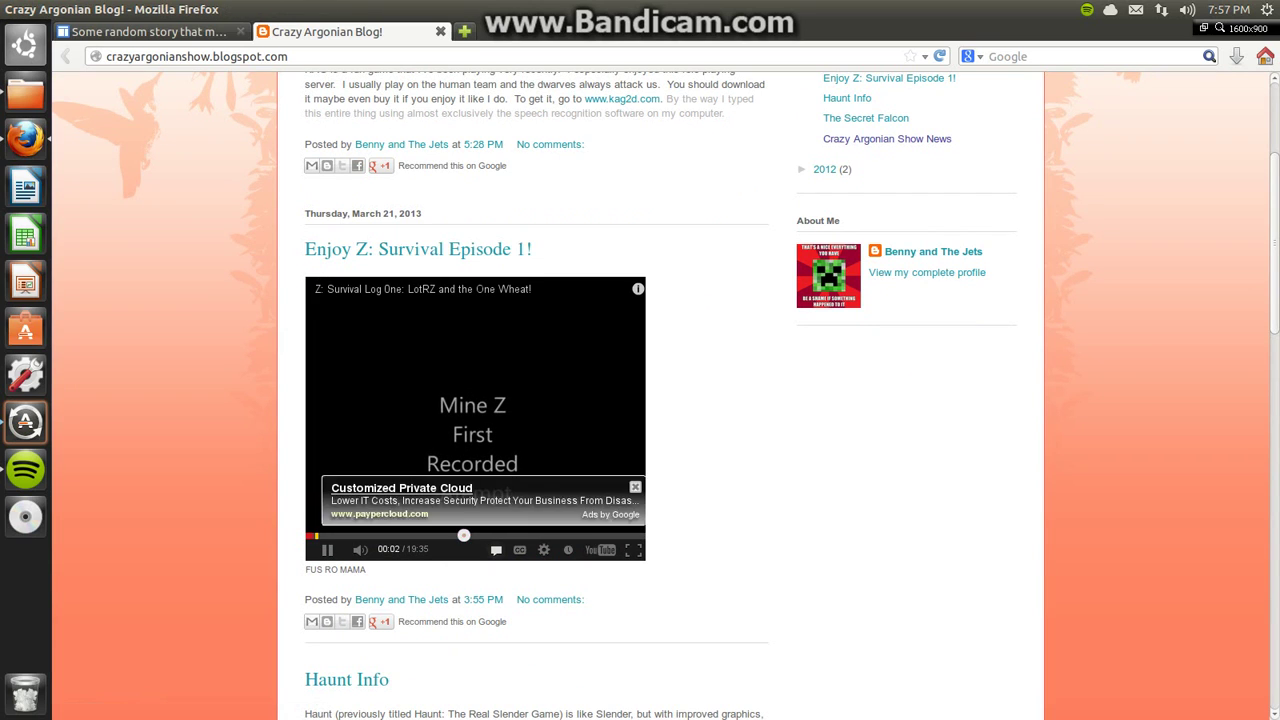
pyautogui.click(464, 535)
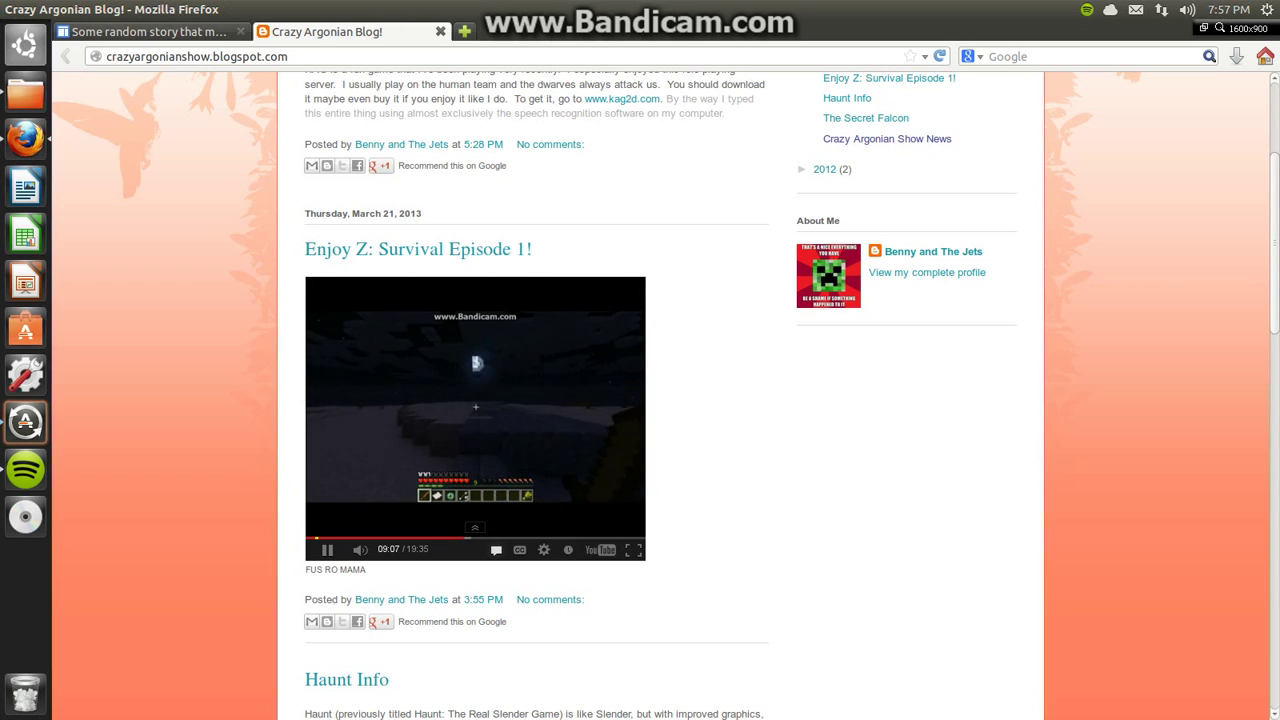
pyautogui.press('space')
pyautogui.press('space')
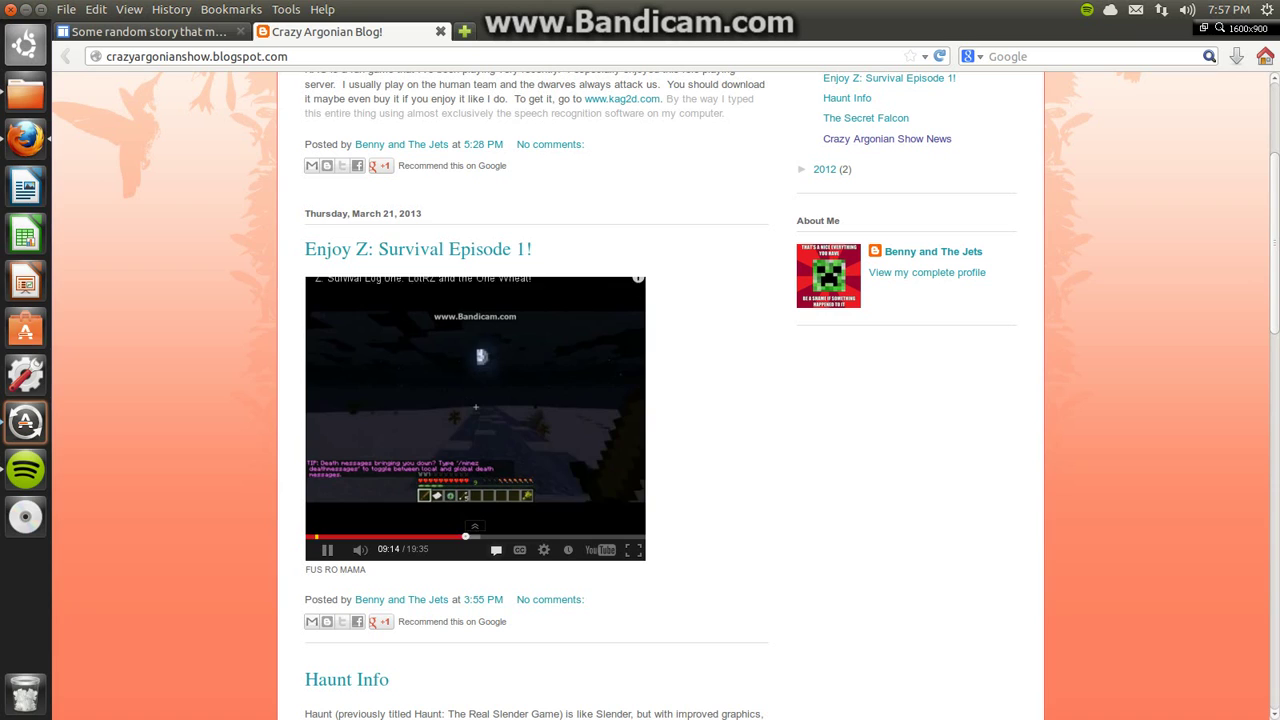
pyautogui.press('space')
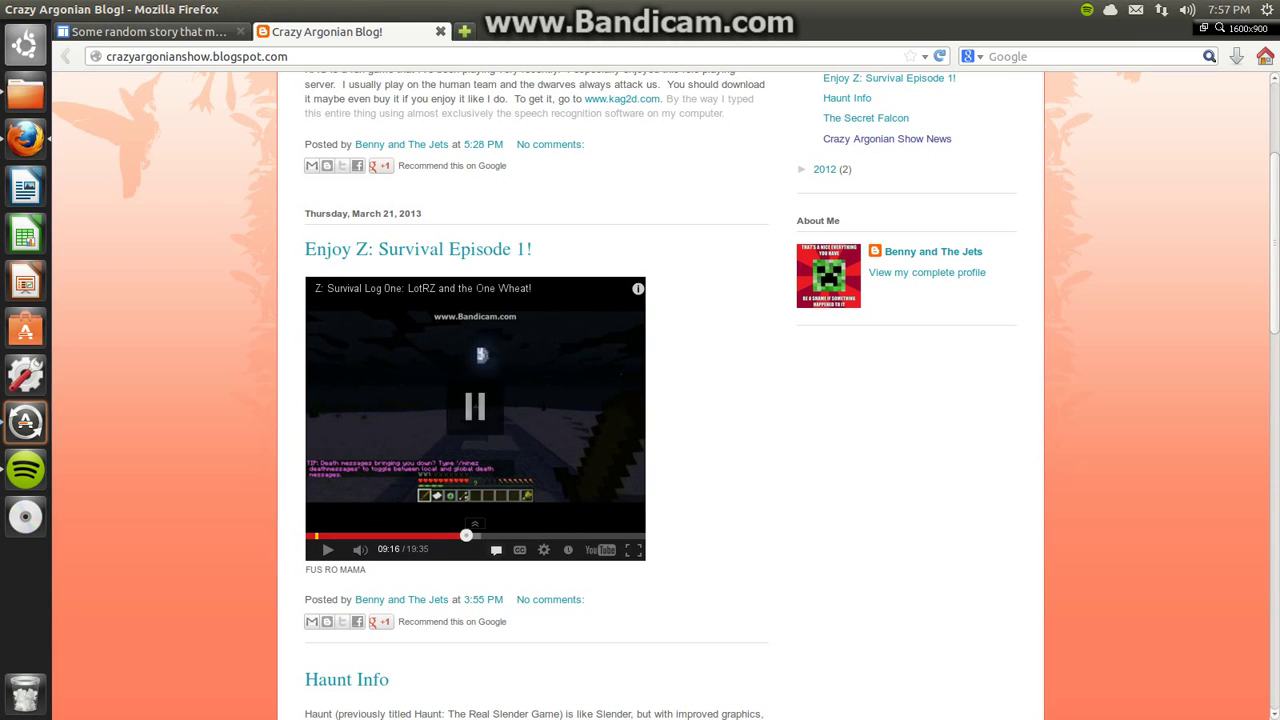
# Read down the blog through The Secret Falcon and Crazy Argonian Show News, selecting lines along the way.
pyautogui.scroll(-5, 640, 400)
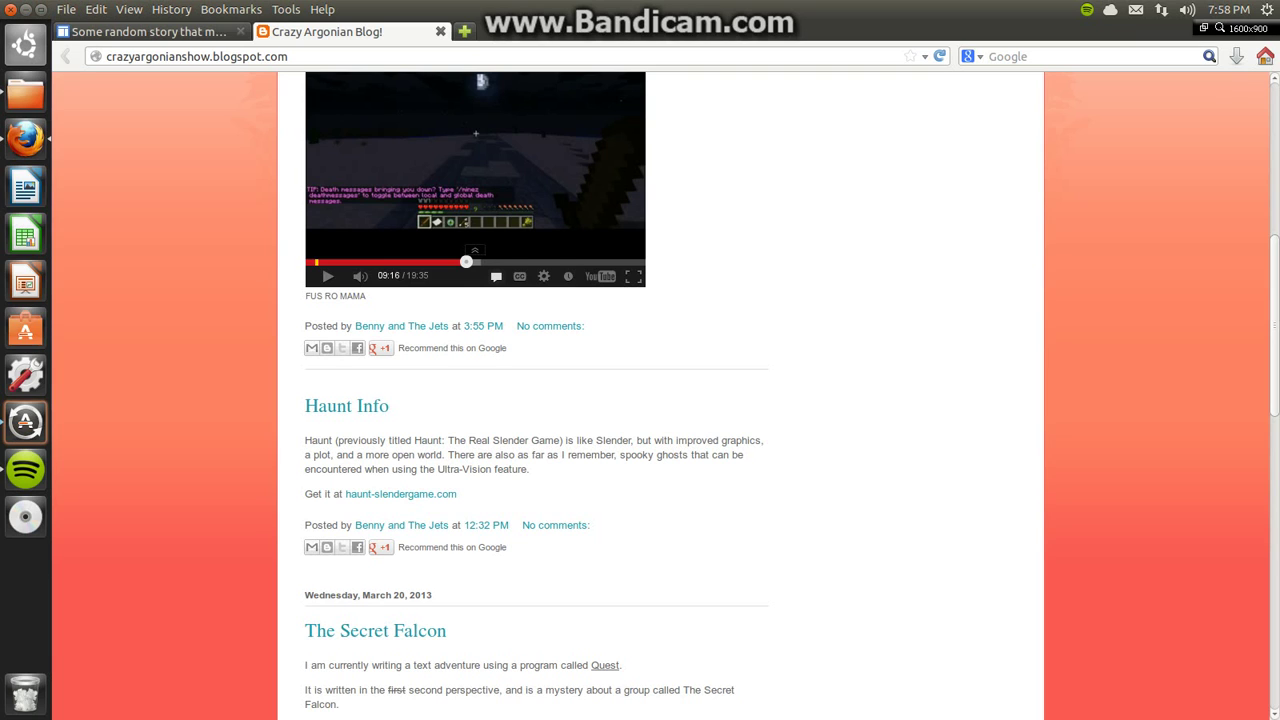
pyautogui.scroll(-1, 500, 400)
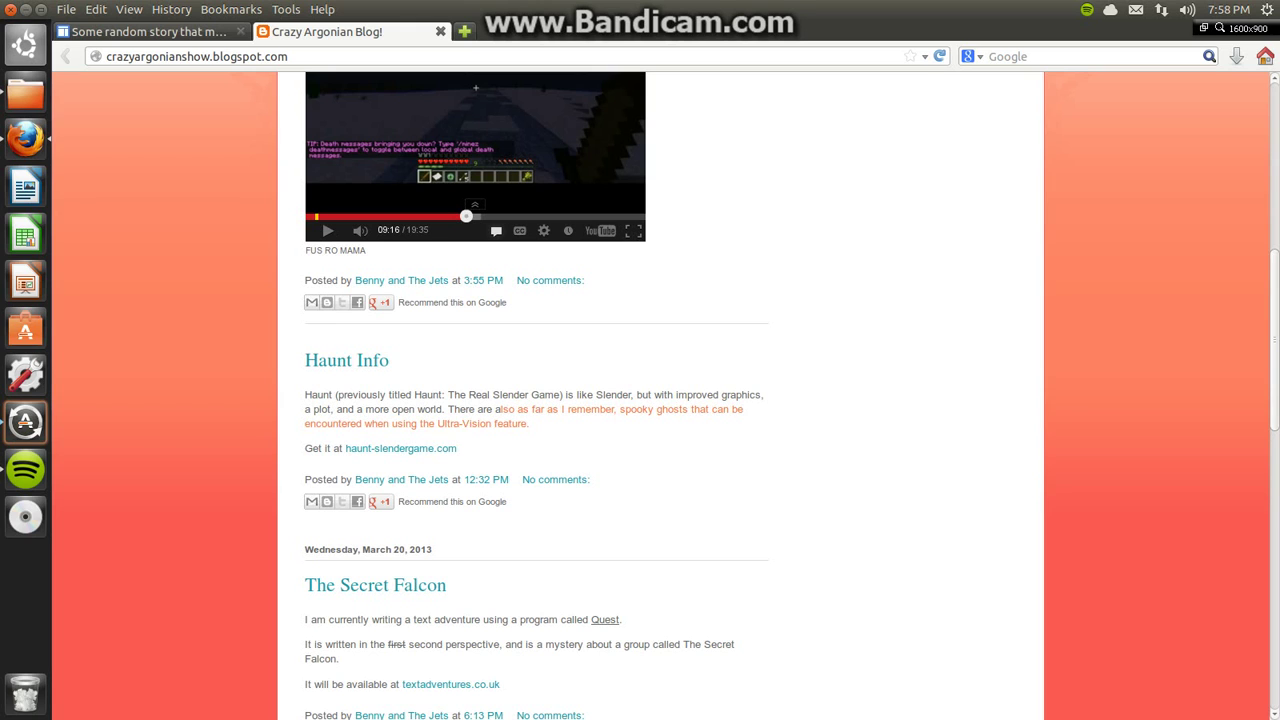
pyautogui.scroll(-2, 660, 400)
pyautogui.scroll(-1, 660, 400)
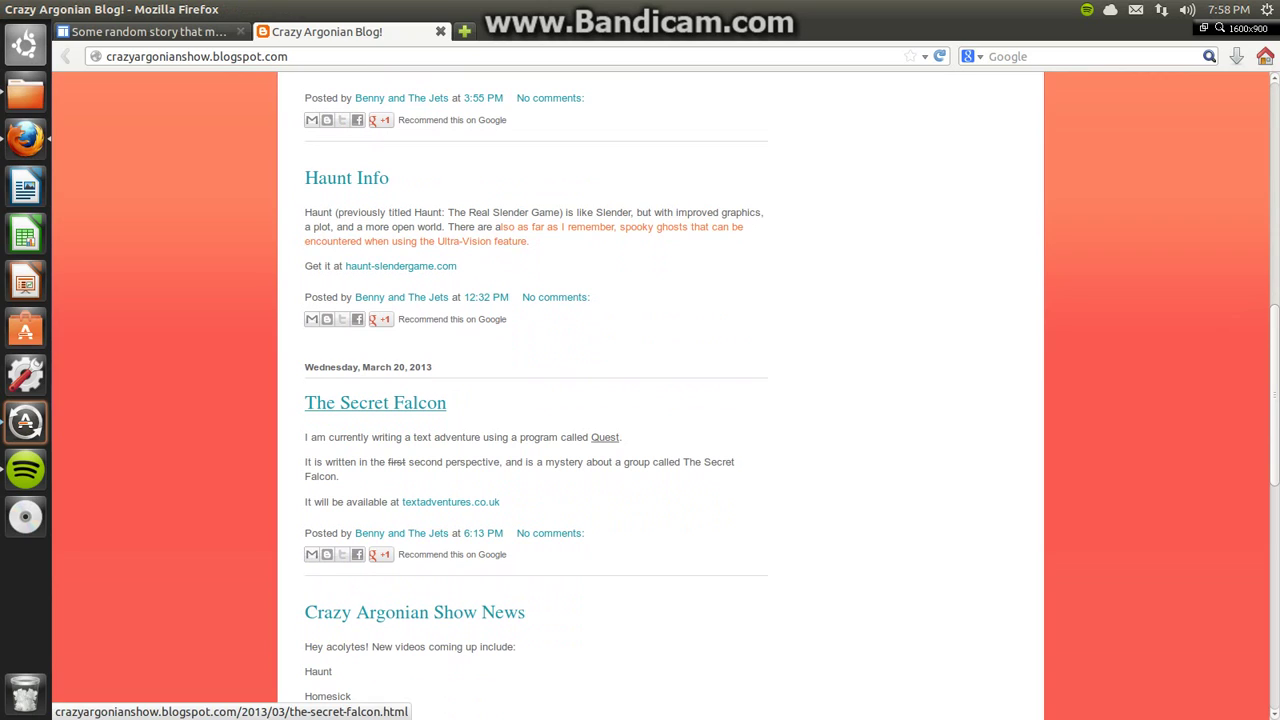
pyautogui.moveTo(305, 437); pyautogui.dragTo(409, 464)
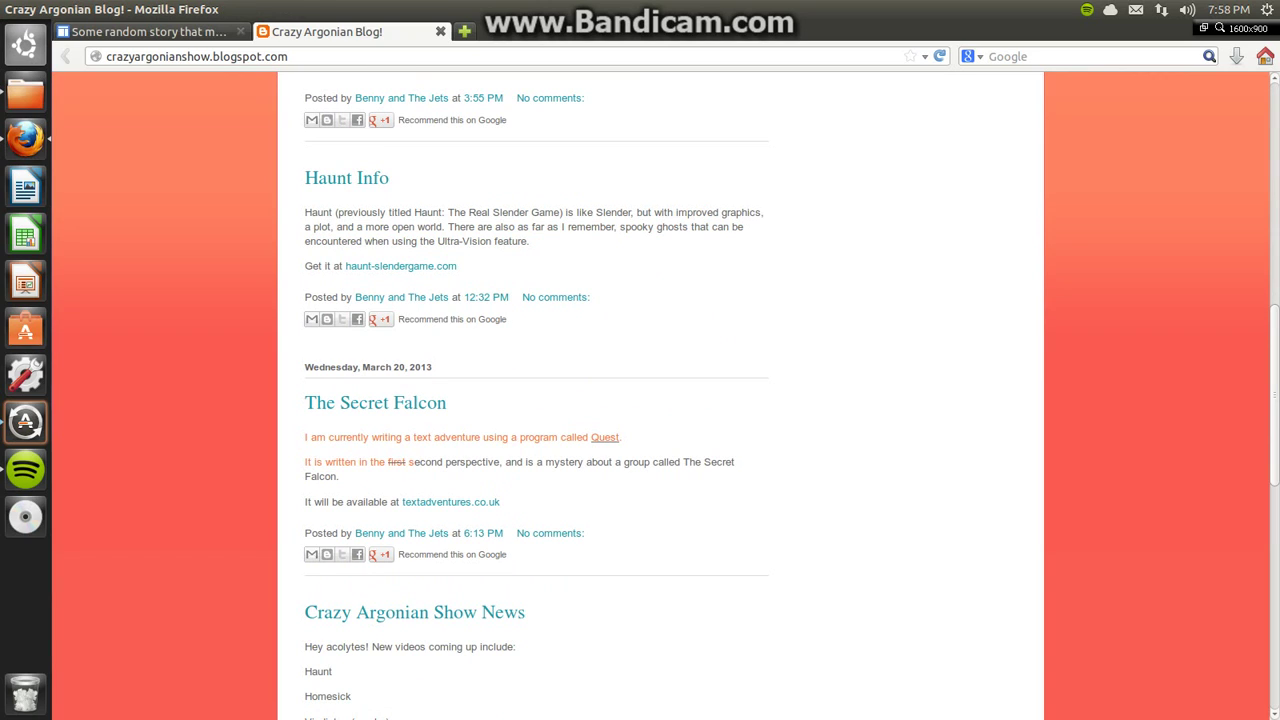
pyautogui.moveTo(305, 437)
pyautogui.mouseDown()
pyautogui.moveTo(305, 462)
pyautogui.moveTo(338, 476)
pyautogui.moveTo(680, 462)
pyautogui.moveTo(504, 533)
pyautogui.moveTo(409, 462)
pyautogui.mouseUp()
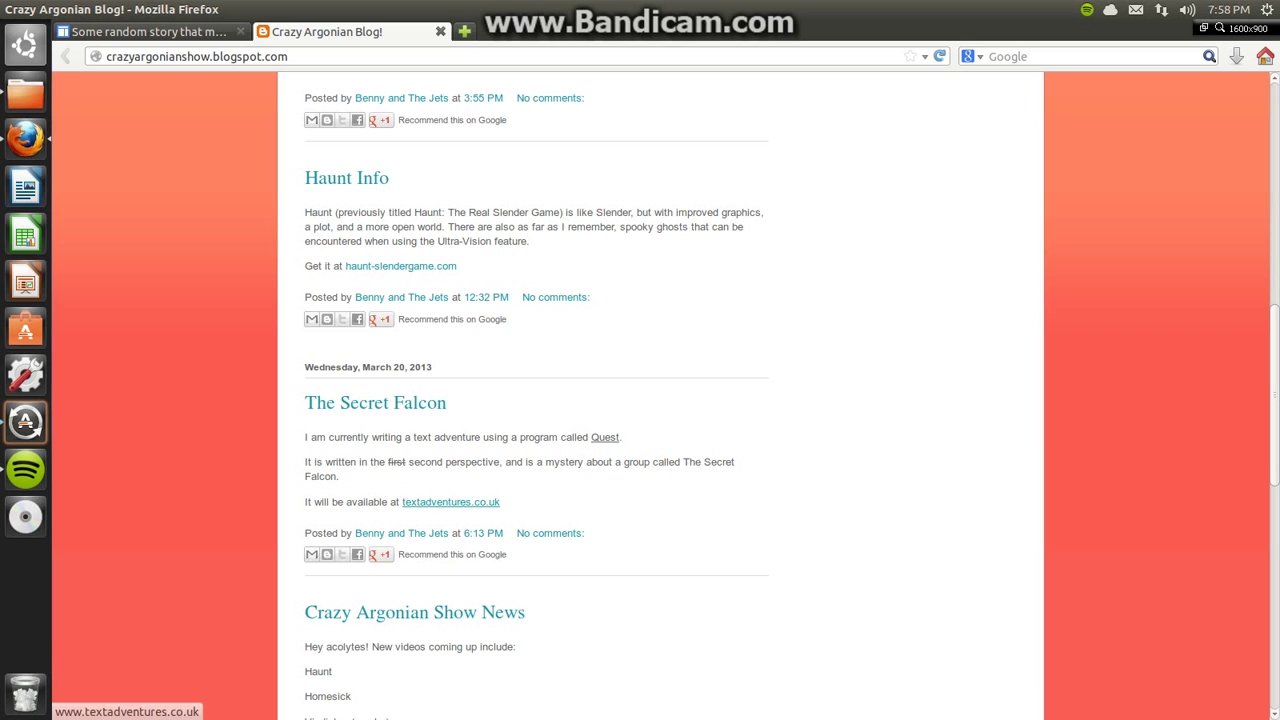
pyautogui.scroll(-5, 660, 400)
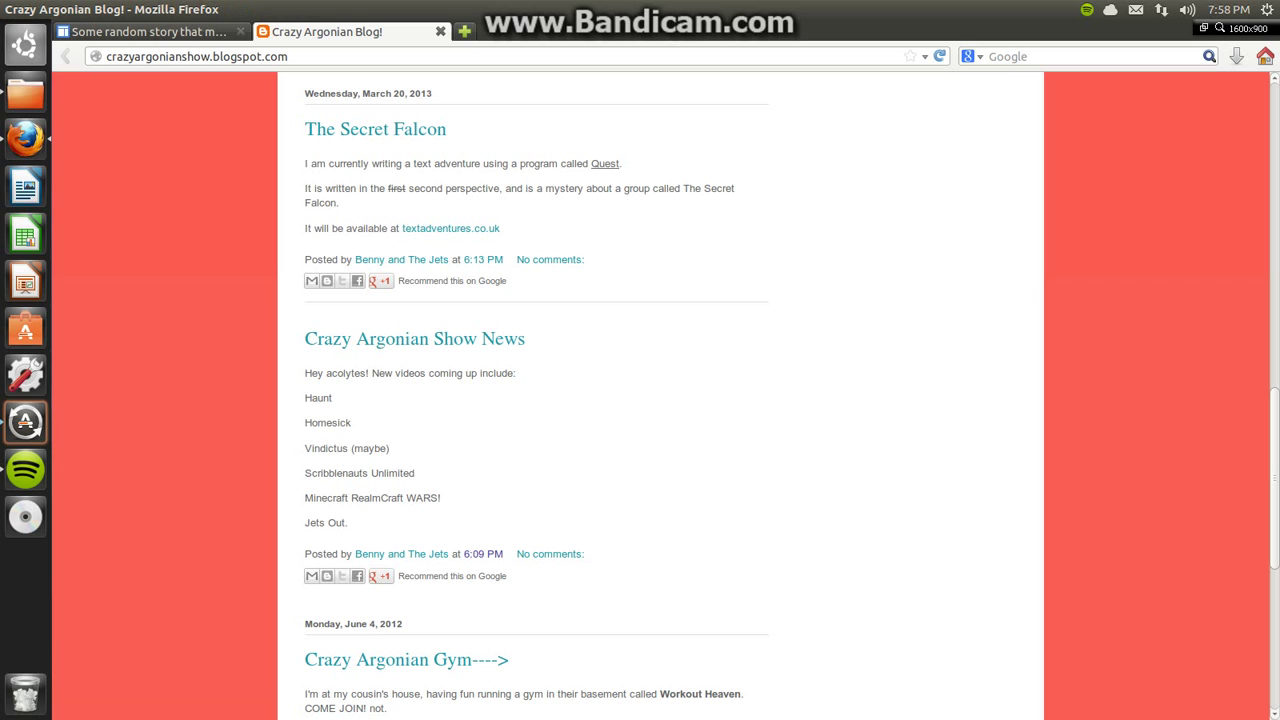
pyautogui.moveTo(328, 398); pyautogui.dragTo(337, 423)
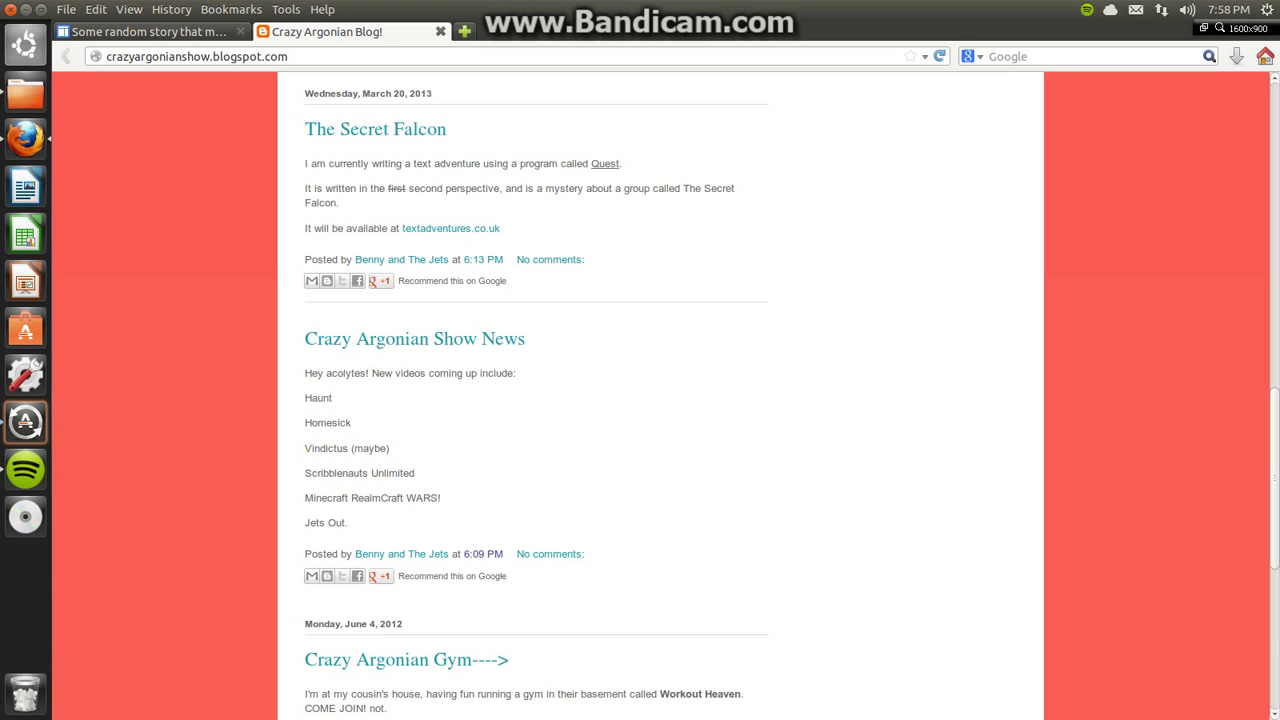
# Read down to the oldest post, Facepalm, then jump back to the top post, King Arthur's Gold.
pyautogui.scroll(-4, 660, 400)
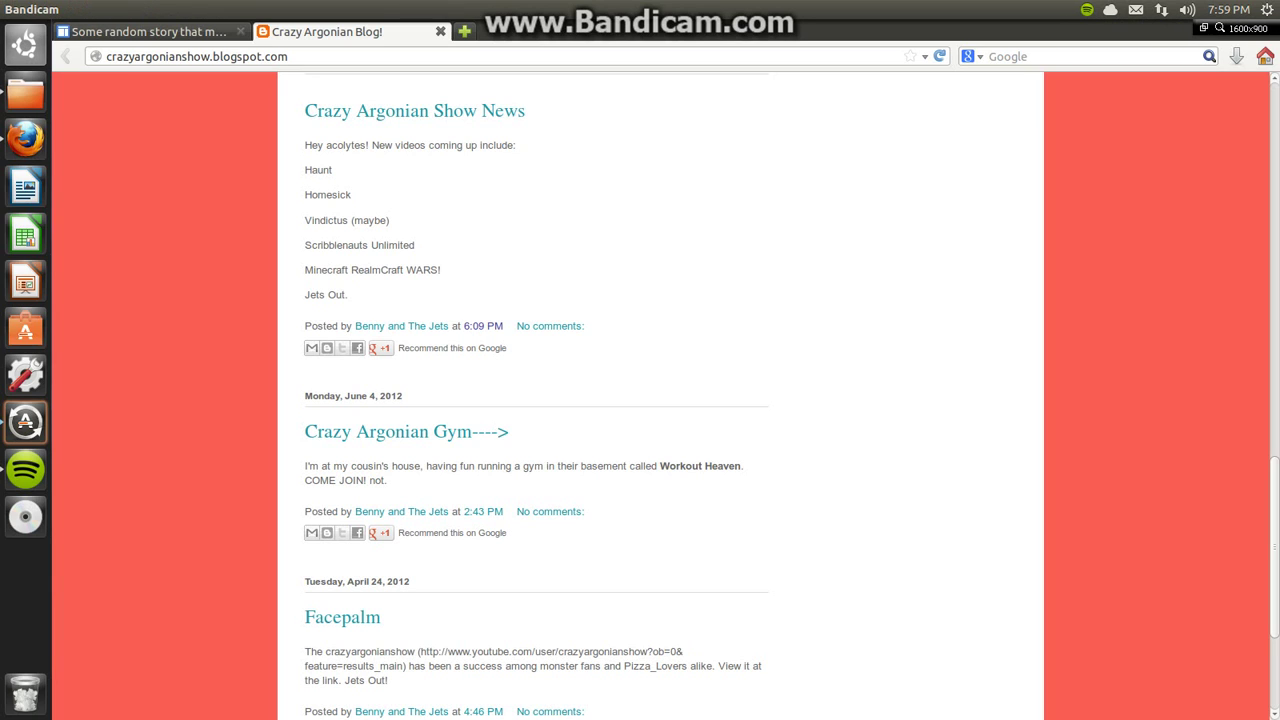
pyautogui.scroll(-1, 660, 400)
pyautogui.scroll(-3, 660, 400)
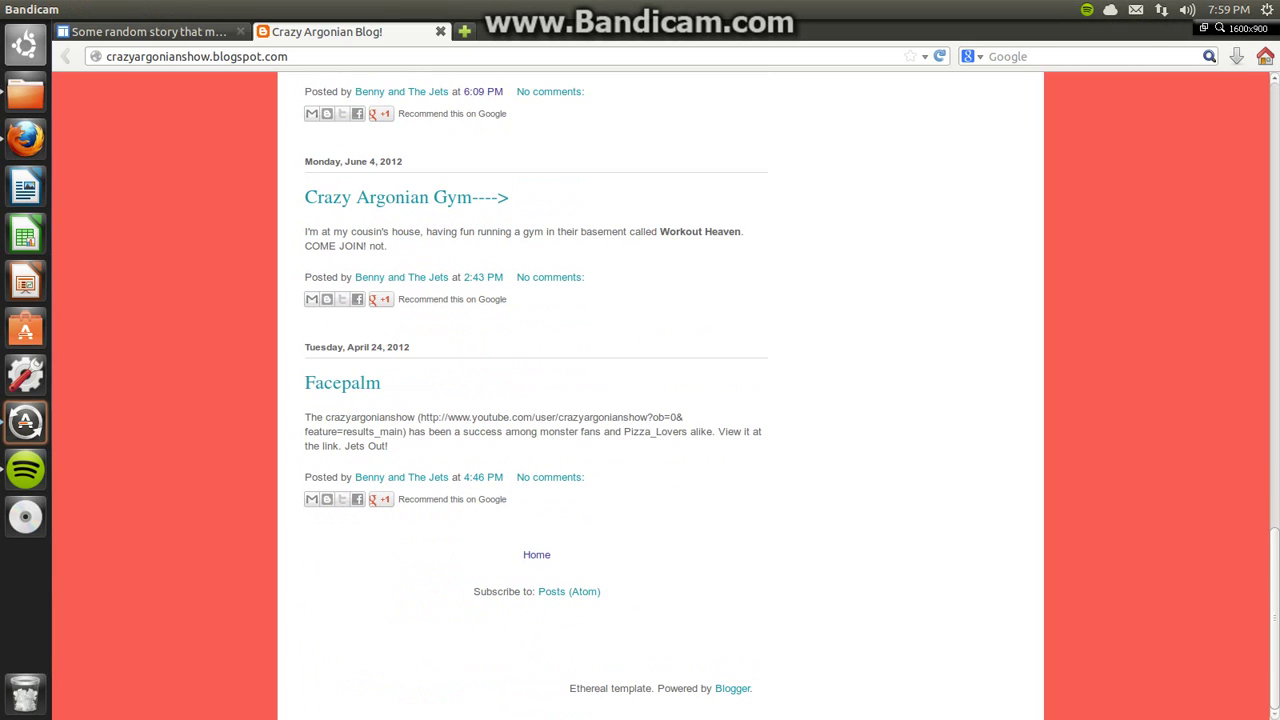
pyautogui.moveTo(305, 418)
pyautogui.mouseDown()
pyautogui.moveTo(648, 419)
pyautogui.moveTo(406, 433)
pyautogui.moveTo(684, 419)
pyautogui.moveTo(588, 478)
pyautogui.moveTo(354, 478)
pyautogui.moveTo(646, 431)
pyautogui.moveTo(622, 431)
pyautogui.moveTo(742, 431)
pyautogui.moveTo(656, 431)
pyautogui.mouseUp()
pyautogui.click(712, 431)
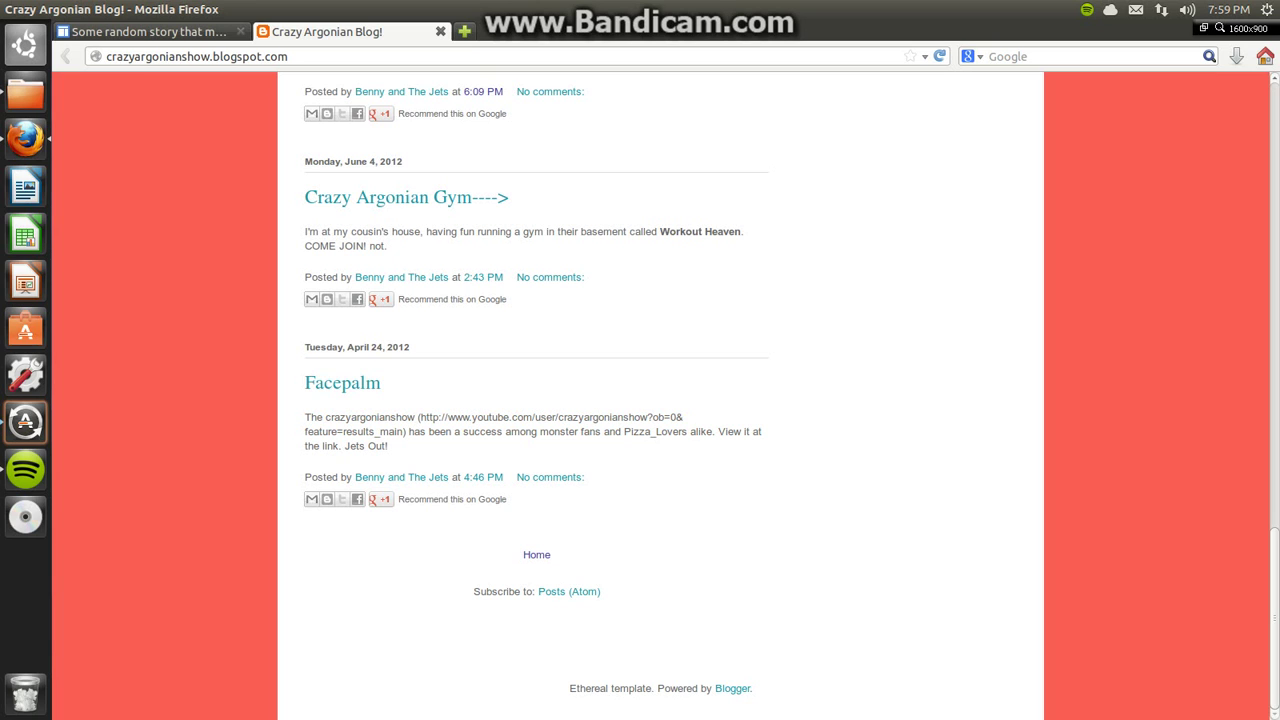
pyautogui.press('Home')
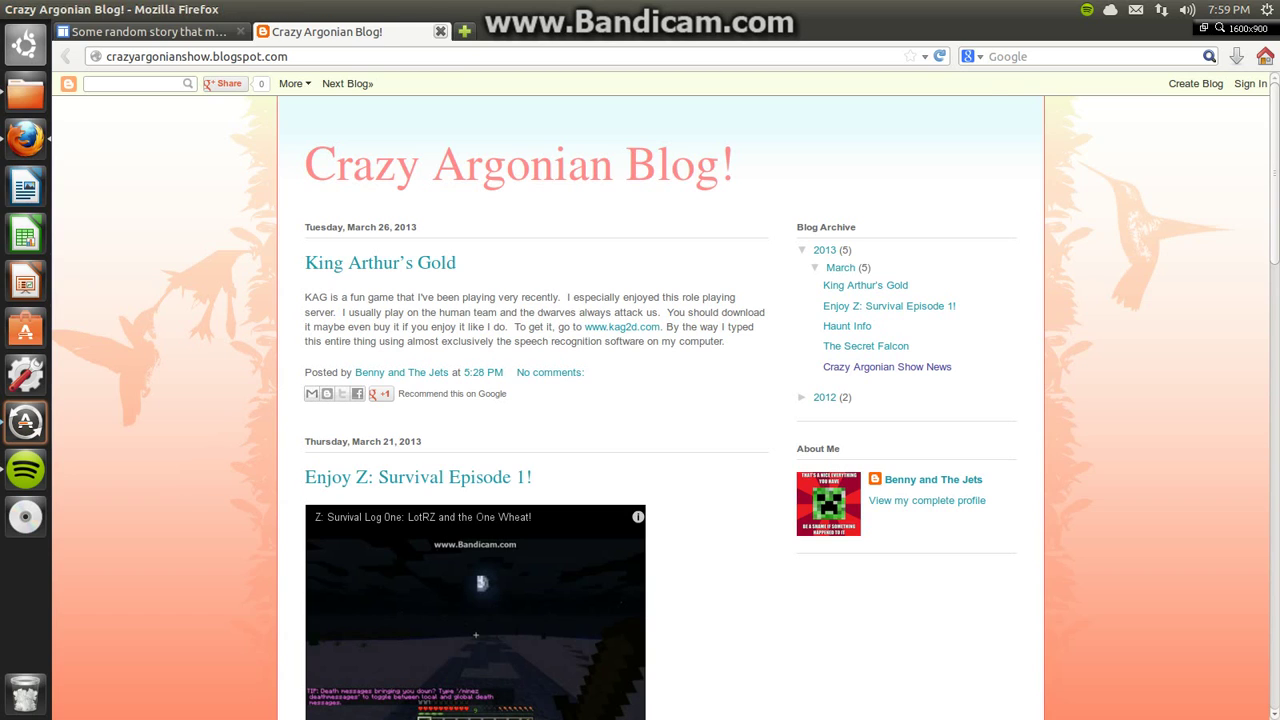
# Close the blog tab and highlight parts of the site's story sentence, including 'snickers'.
pyautogui.hotkey('ctrl', 'w')
pyautogui.moveTo(198, 183); pyautogui.dragTo(388, 183)
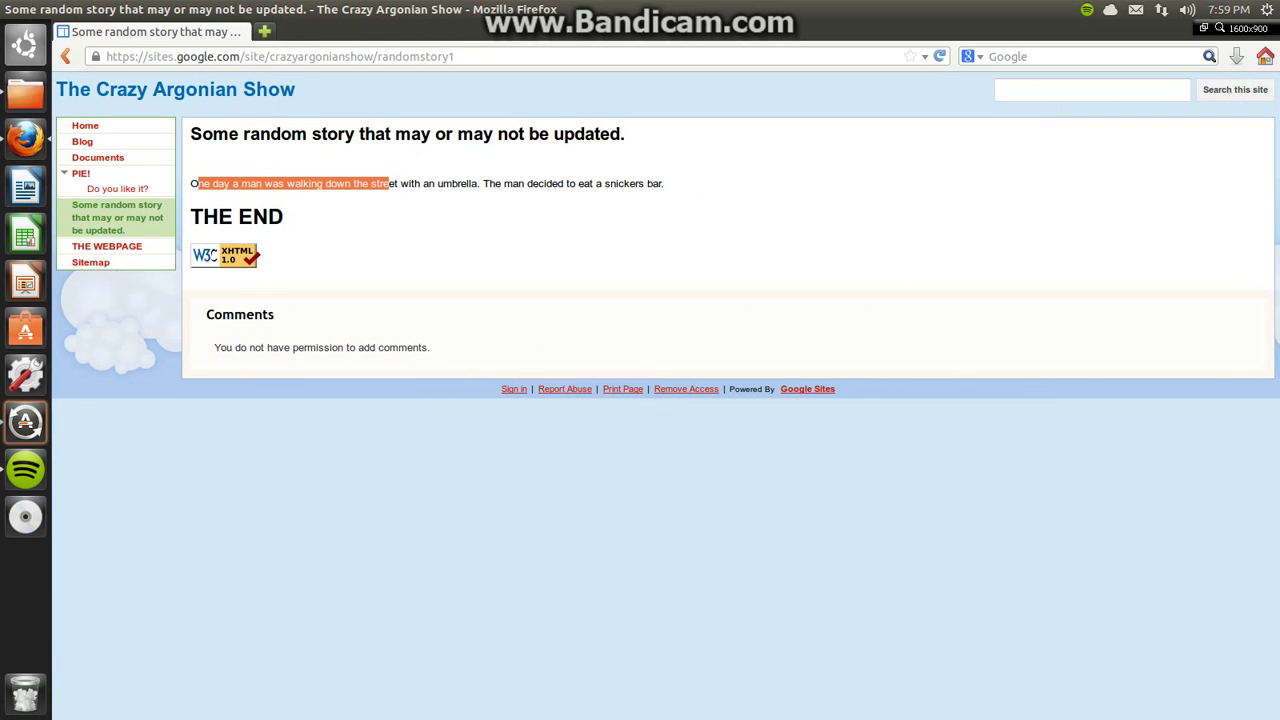
pyautogui.moveTo(604, 183)
pyautogui.mouseDown()
pyautogui.moveTo(588, 183)
pyautogui.moveTo(644, 183)
pyautogui.mouseUp()
pyautogui.click(616, 183)
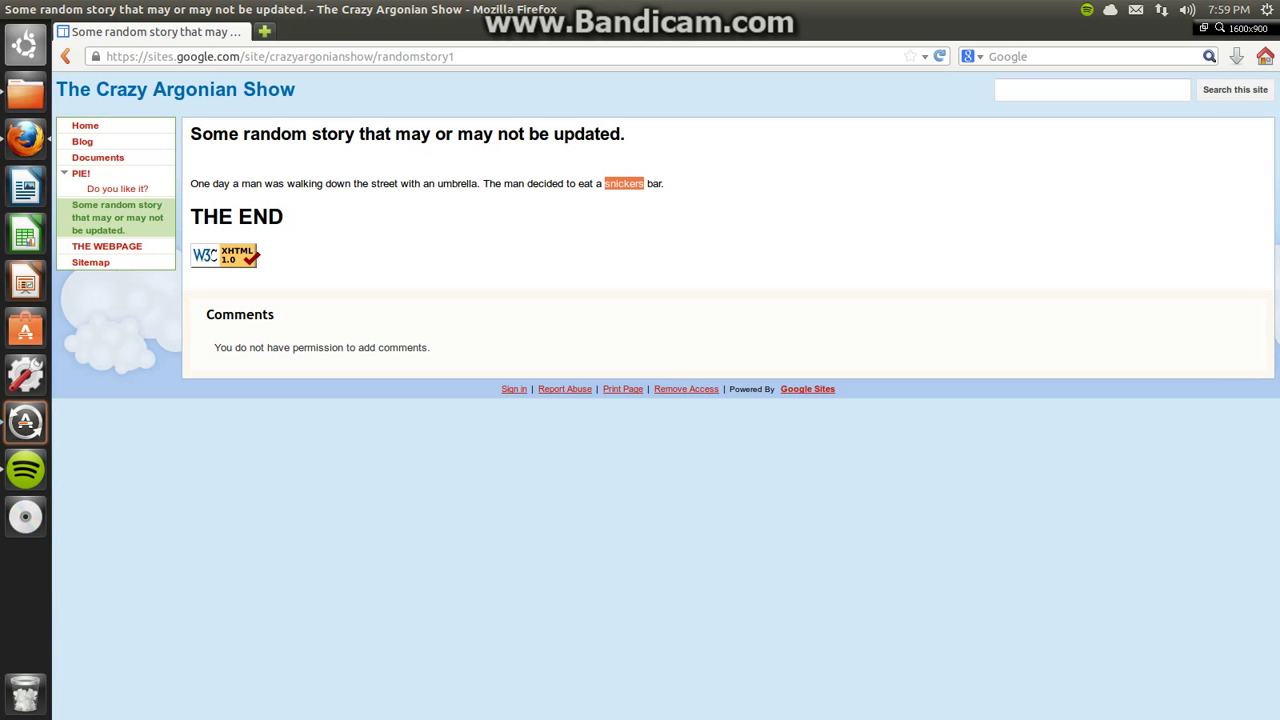
# Browse the 'Do you like it?' page, then THE WEBPAGE, selecting its headings and text.
pyautogui.click(117, 188)
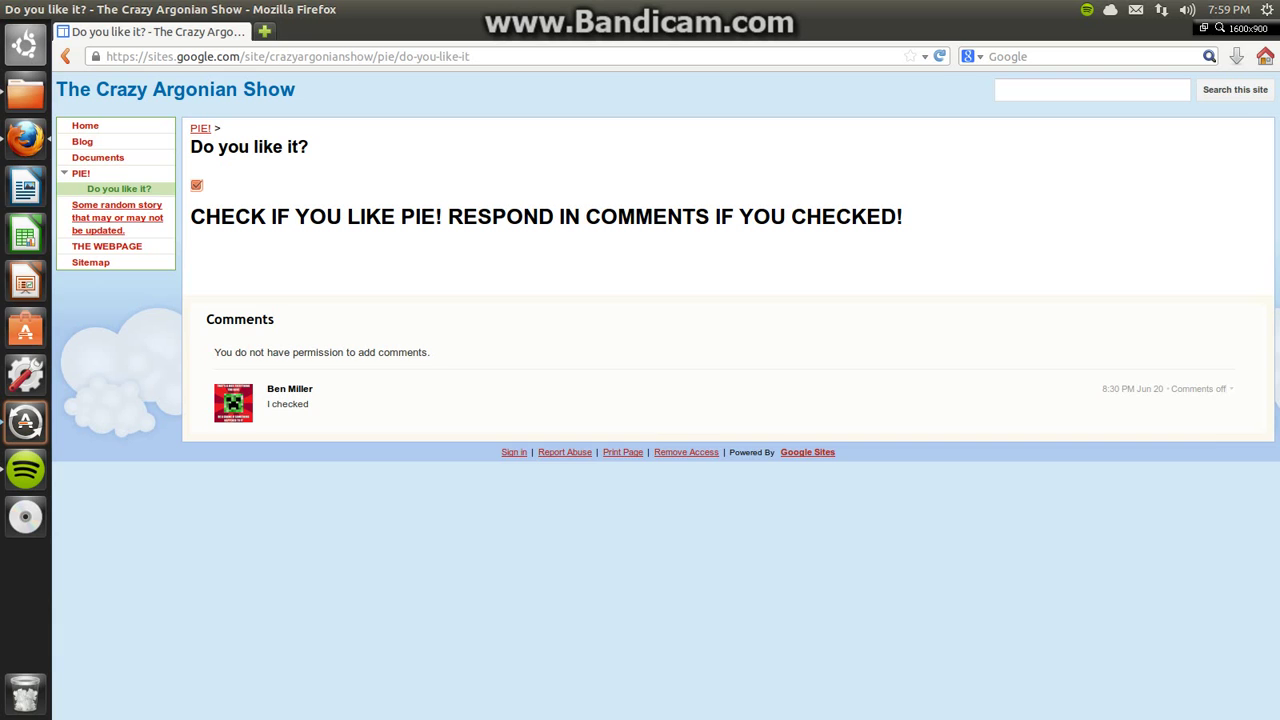
pyautogui.click(107, 247)
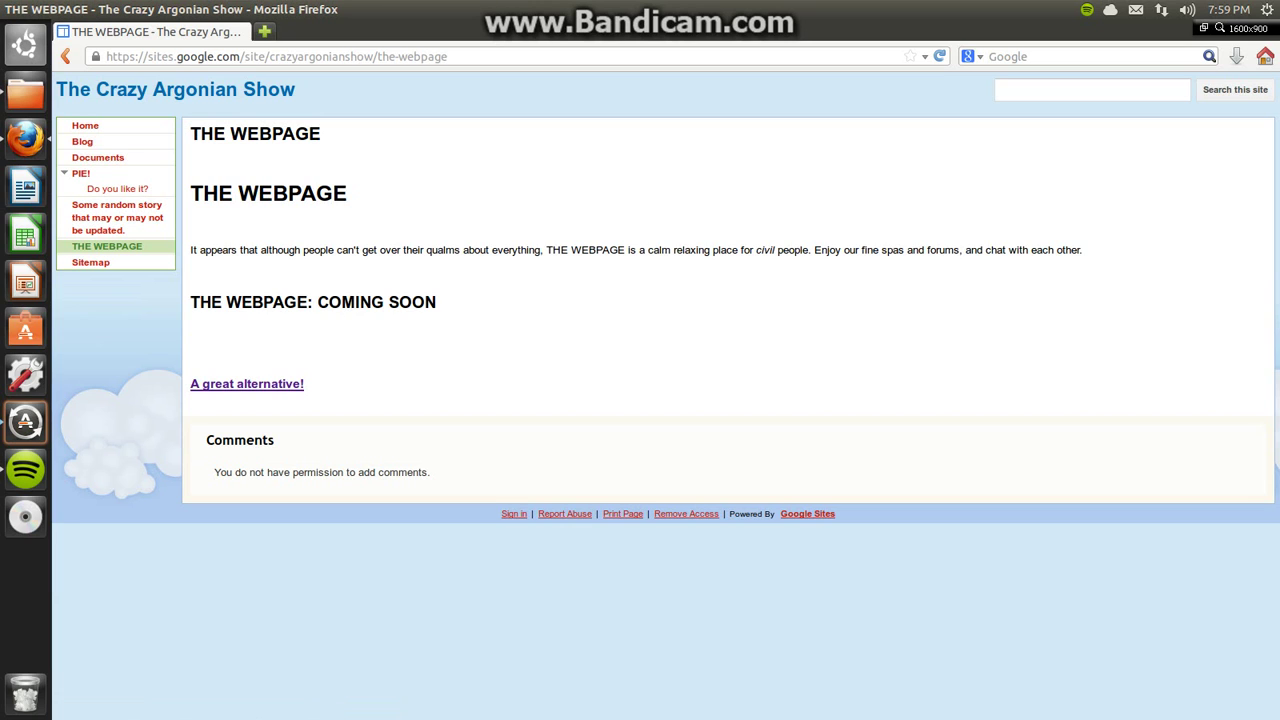
pyautogui.moveTo(320, 384)
pyautogui.mouseDown()
pyautogui.moveTo(930, 250)
pyautogui.moveTo(190, 250)
pyautogui.mouseUp()
pyautogui.moveTo(1084, 250); pyautogui.dragTo(944, 250)
pyautogui.moveTo(356, 302); pyautogui.dragTo(190, 193)
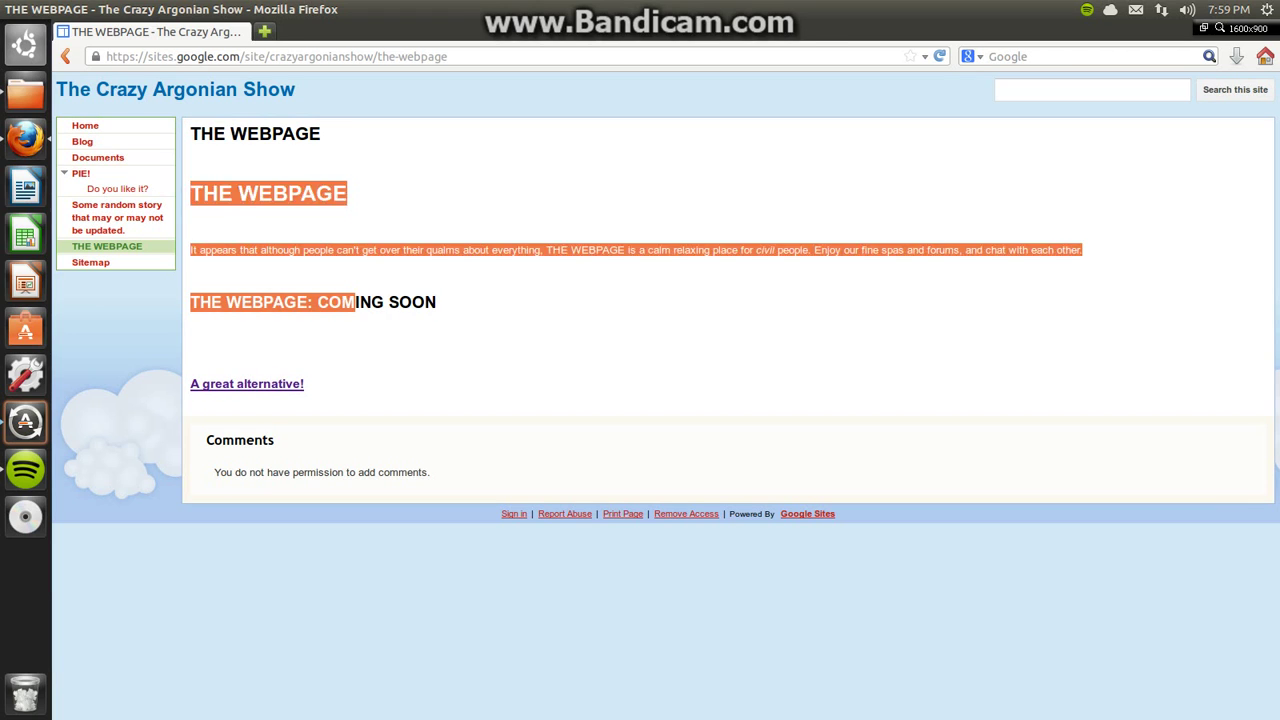
pyautogui.click(640, 340)
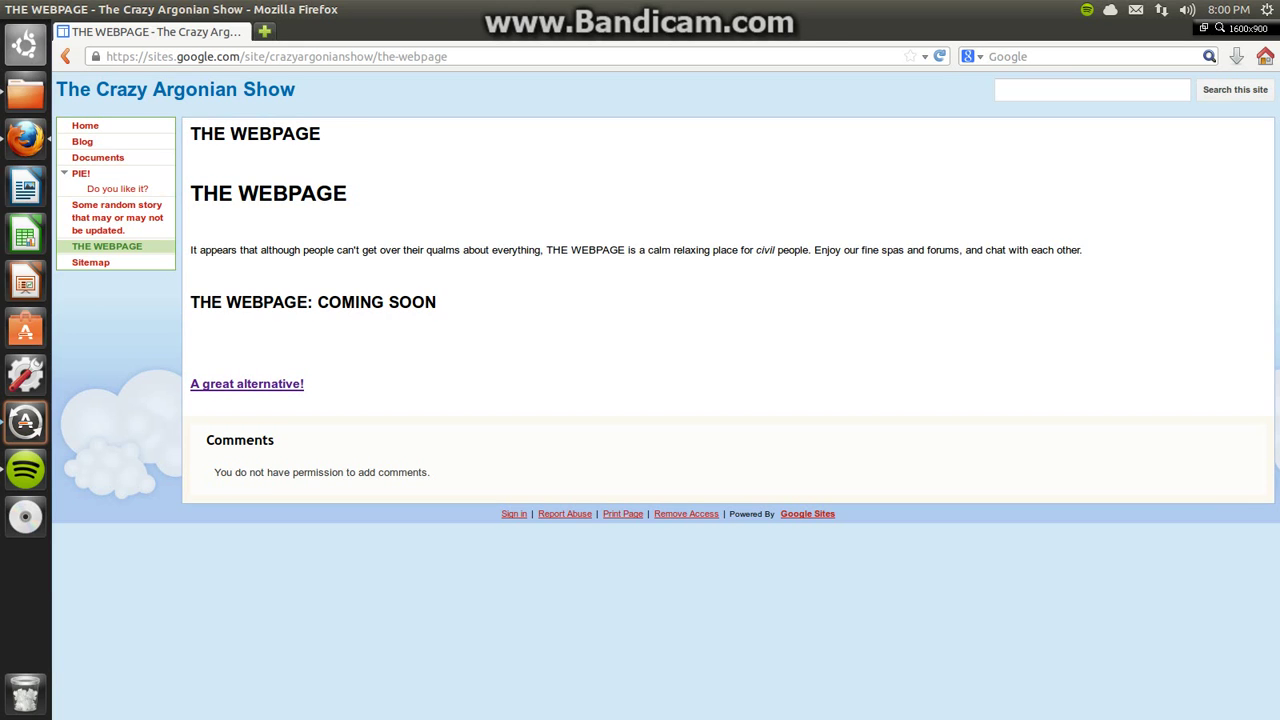
pyautogui.moveTo(1240, 28)
pyautogui.mouseDown()
pyautogui.moveTo(430, 28)
pyautogui.moveTo(504, 99)
pyautogui.mouseUp()
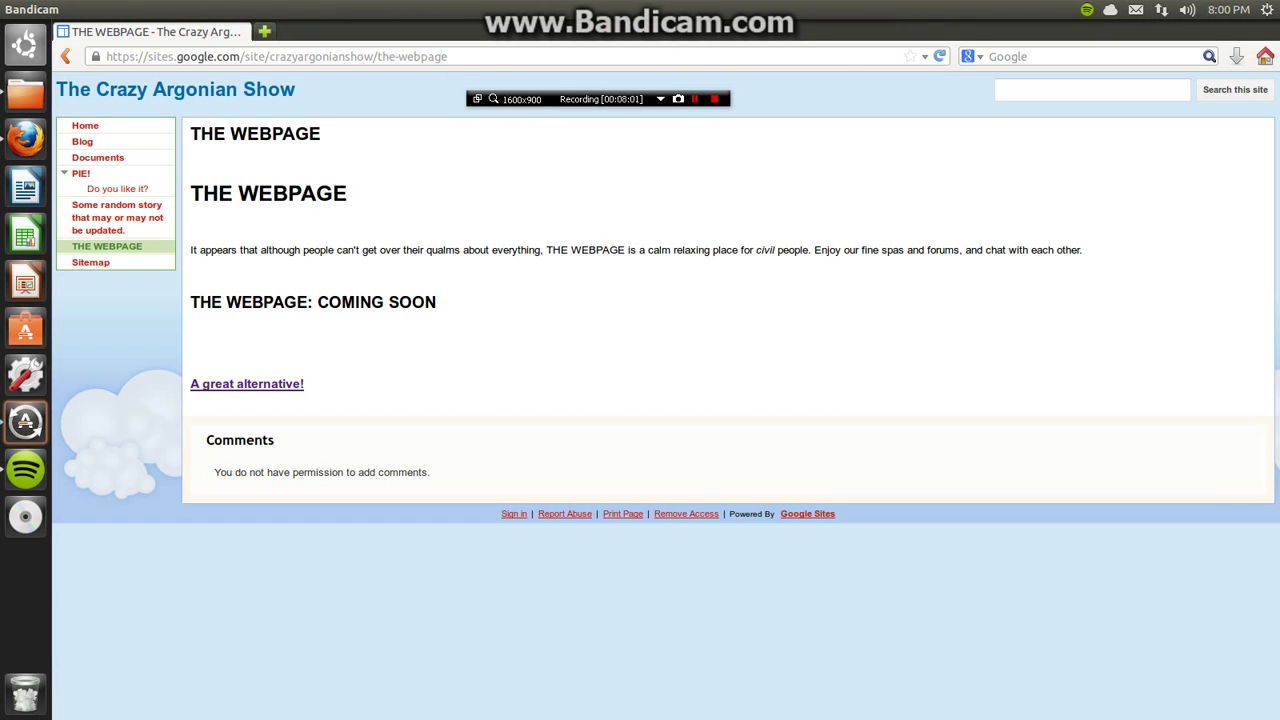
# Return focus to Firefox and erase THE WEBPAGE's URL from the address bar.
pyautogui.hotkey('shift', 'F12')
pyautogui.hotkey('shift', 'F12')
pyautogui.hotkey('shift', 'F12')
pyautogui.hotkey('alt', 'Tab')
pyautogui.hotkey('ctrl', 'l')
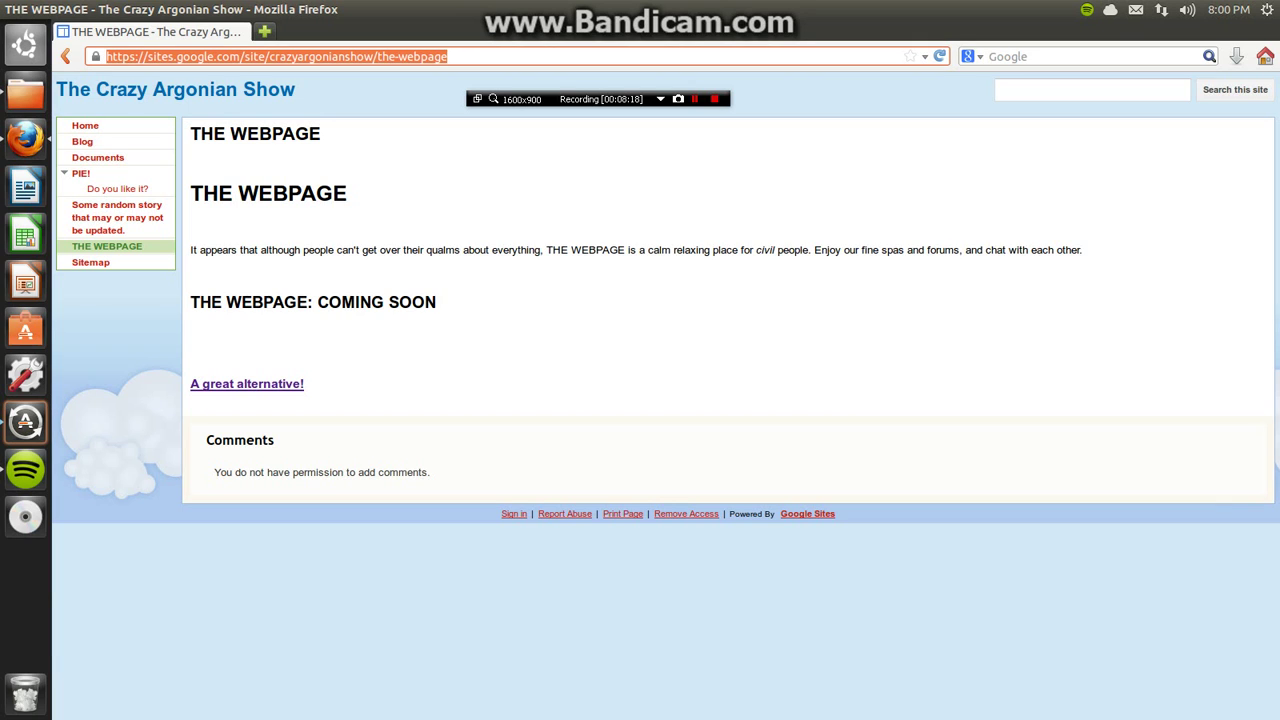
pyautogui.press('BackSpace')
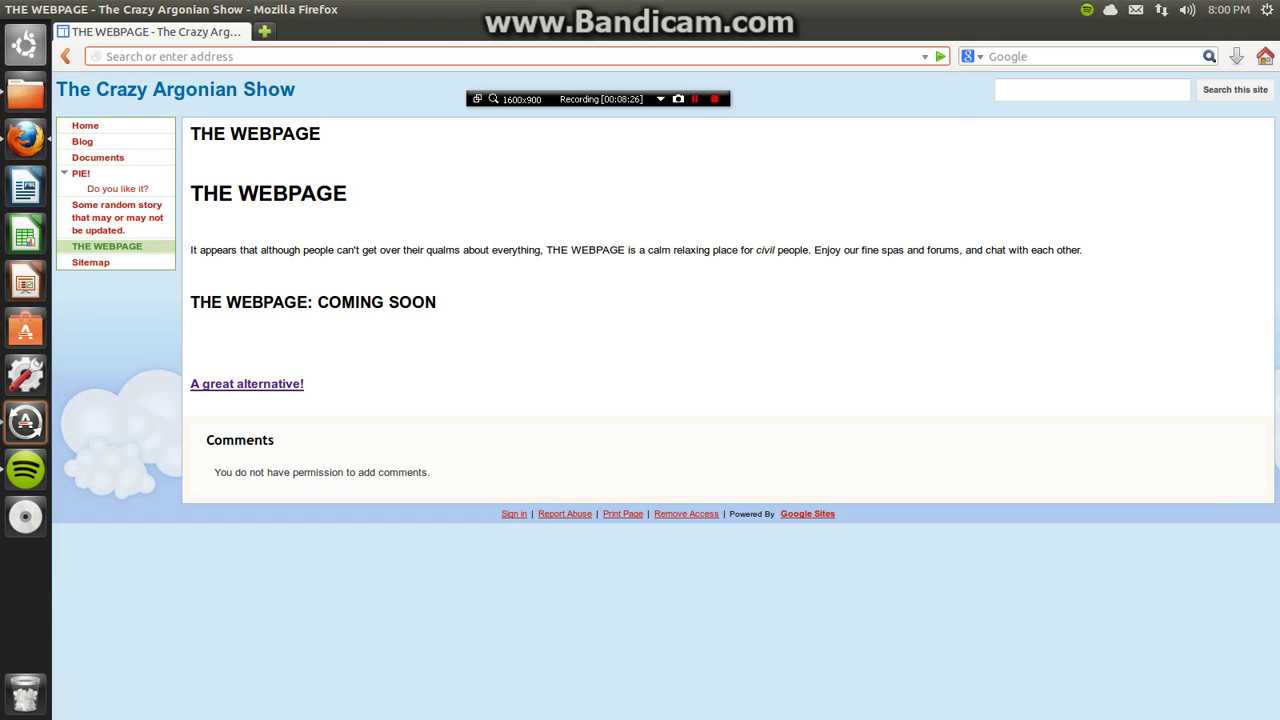
# Load google.com, search for BING, and open the Bing homepage from the results.
pyautogui.write('google')
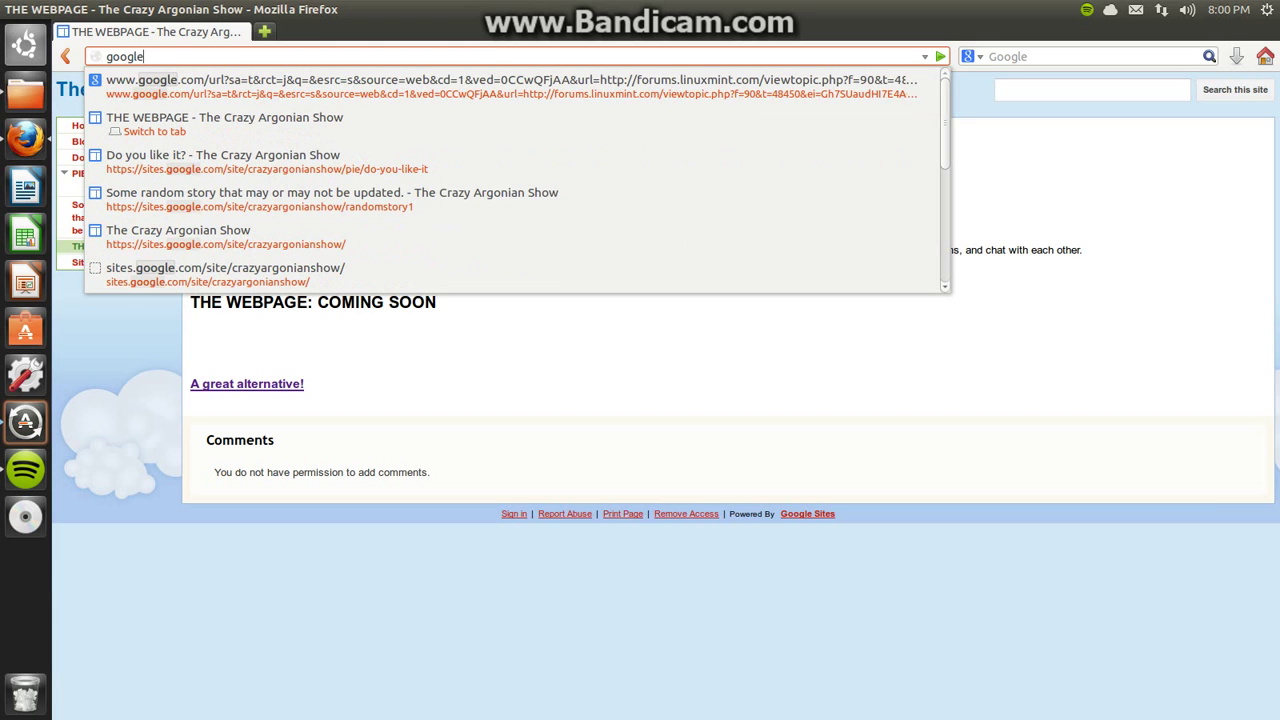
pyautogui.write('.co')
pyautogui.write('m')
pyautogui.press('Return')
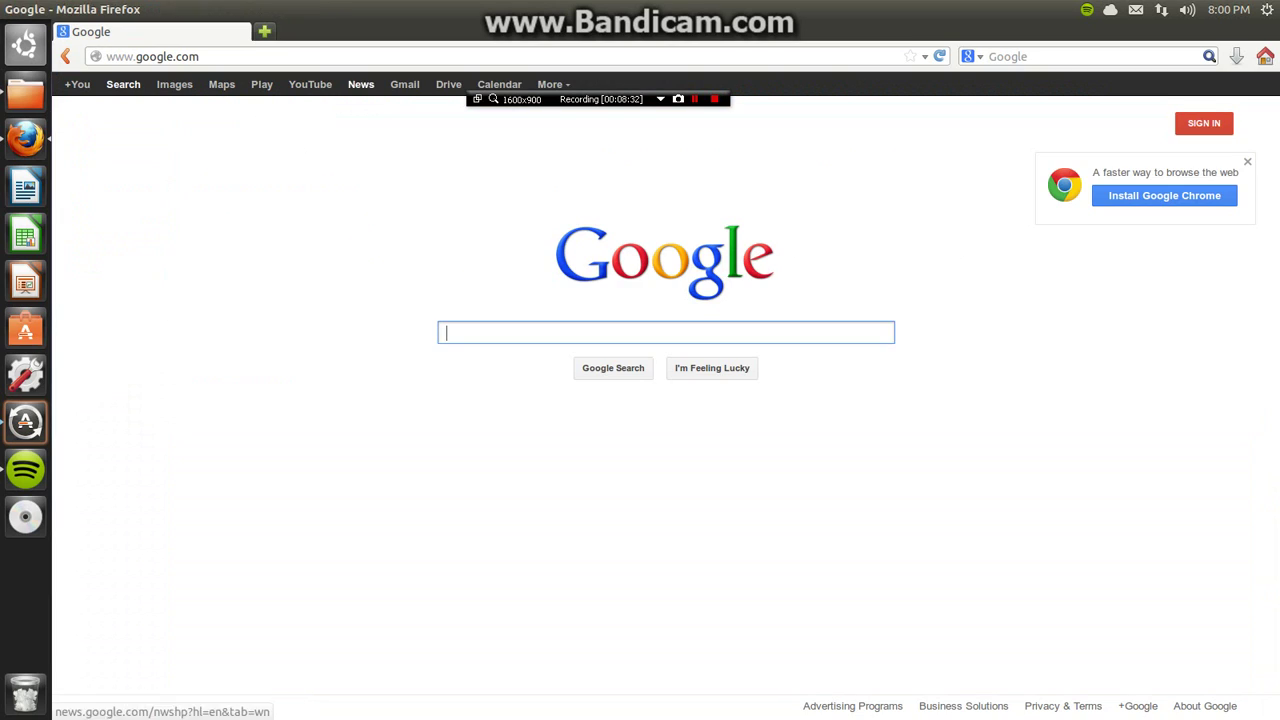
pyautogui.write('BING')
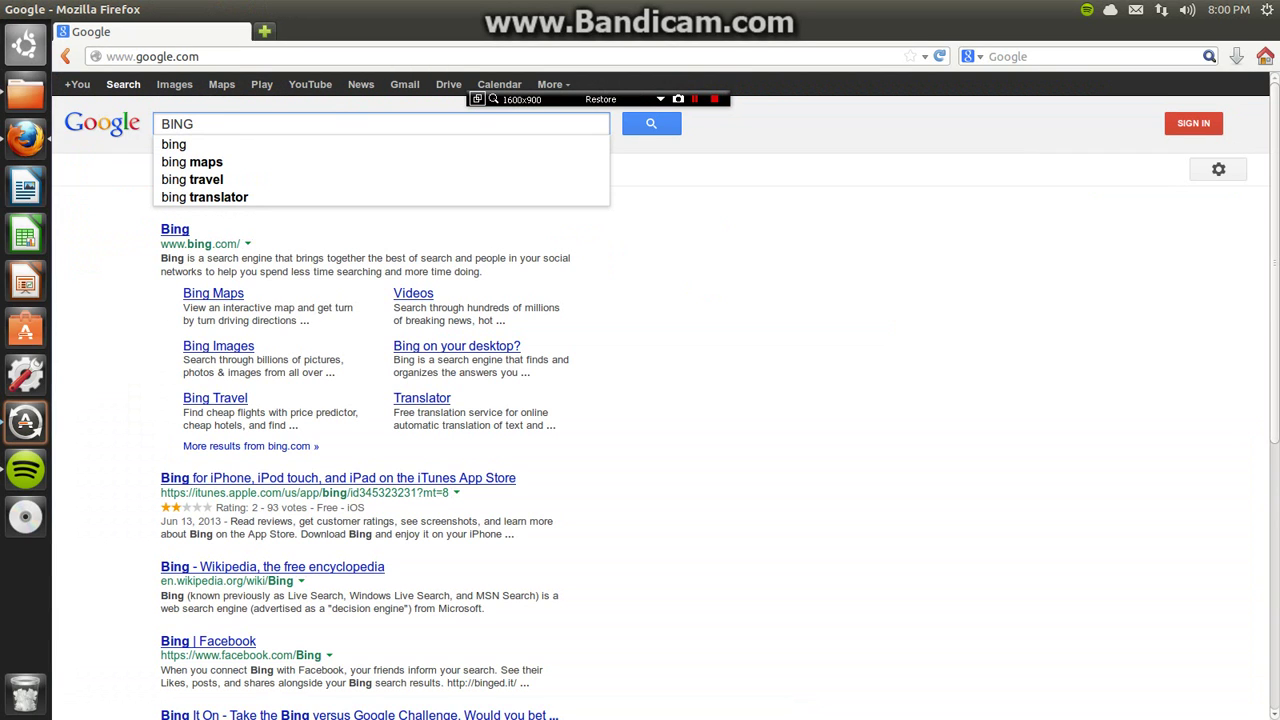
pyautogui.click(175, 229)
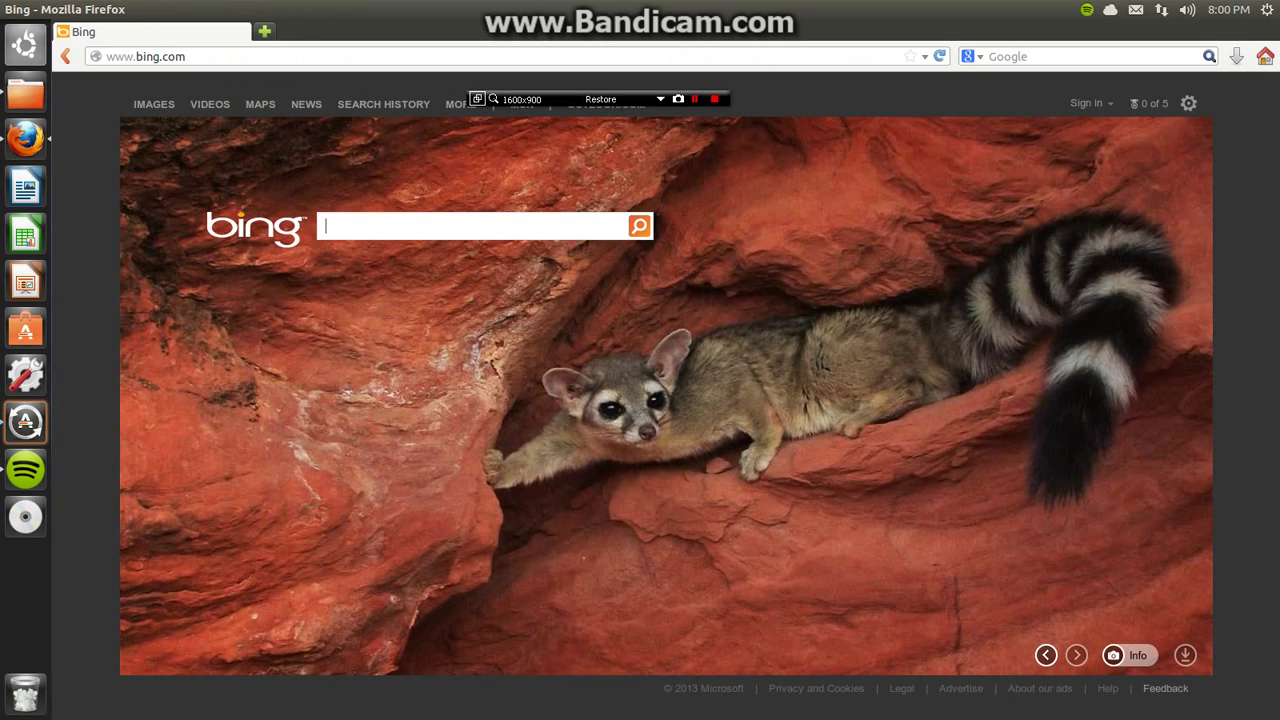
# Run a Bing search for GOOGLE.
pyautogui.write('Bi')
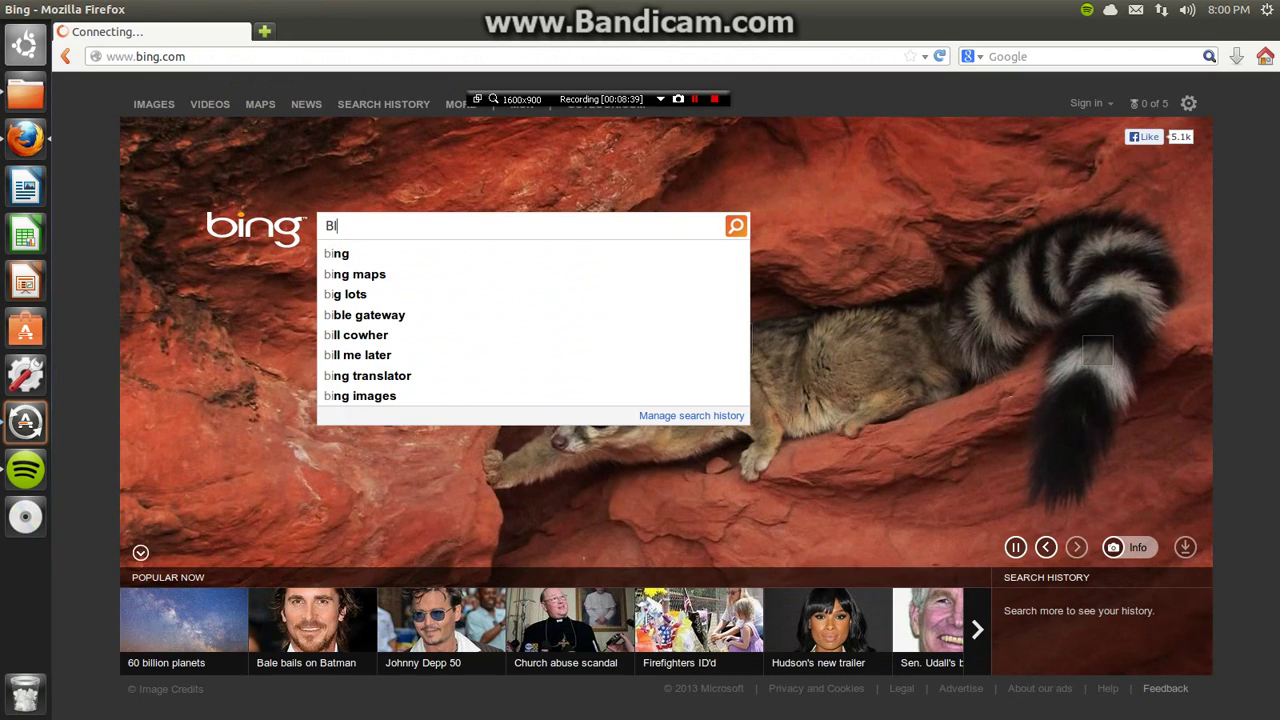
pyautogui.press('BackSpace')
pyautogui.press('BackSpace')
pyautogui.write('GOOGLE')
pyautogui.press('Return')
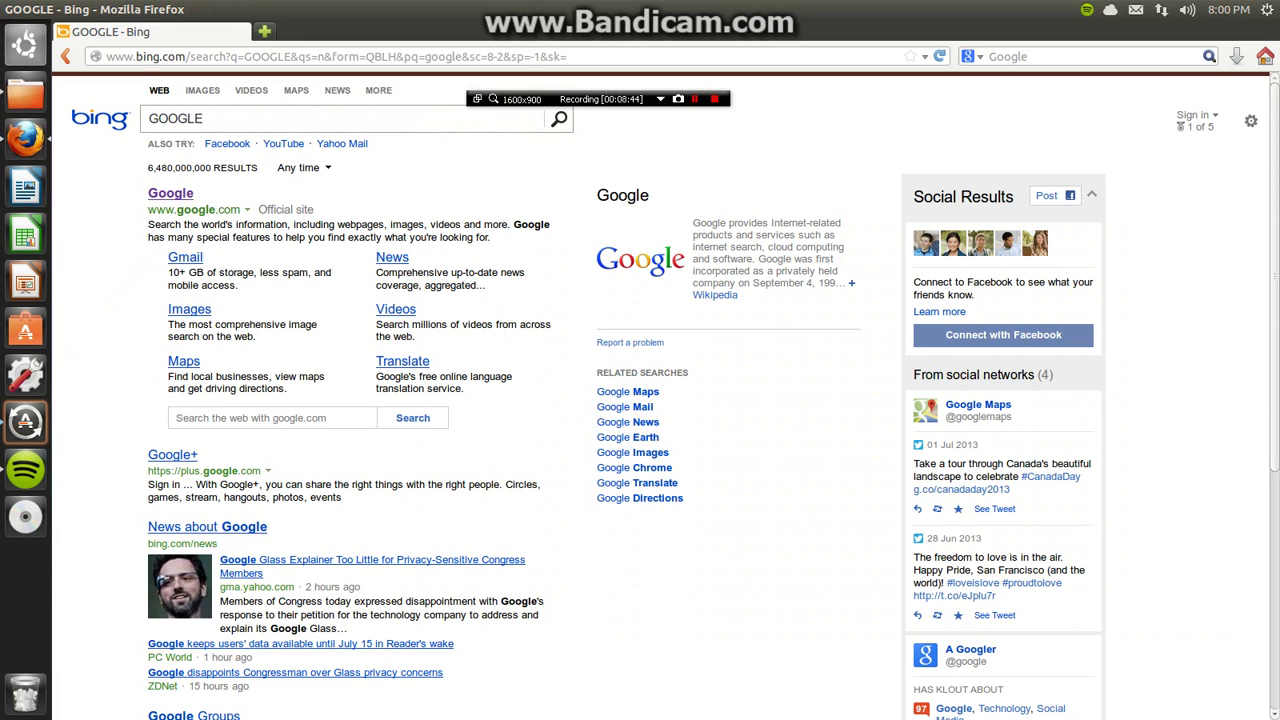
pyautogui.hotkey('ctrl', 't')
# In a second tab, load google.com and search for 'Google', then close that tab.
pyautogui.write('google.com/')
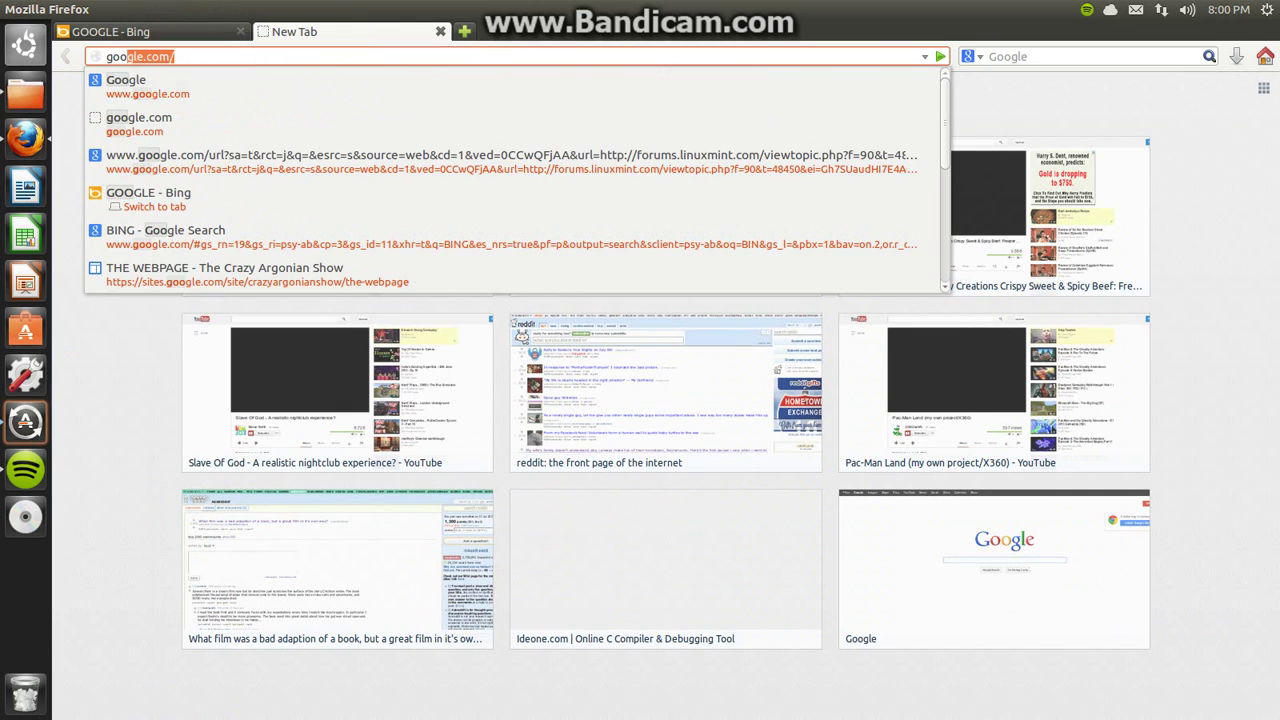
pyautogui.press('Return')
pyautogui.write('G')
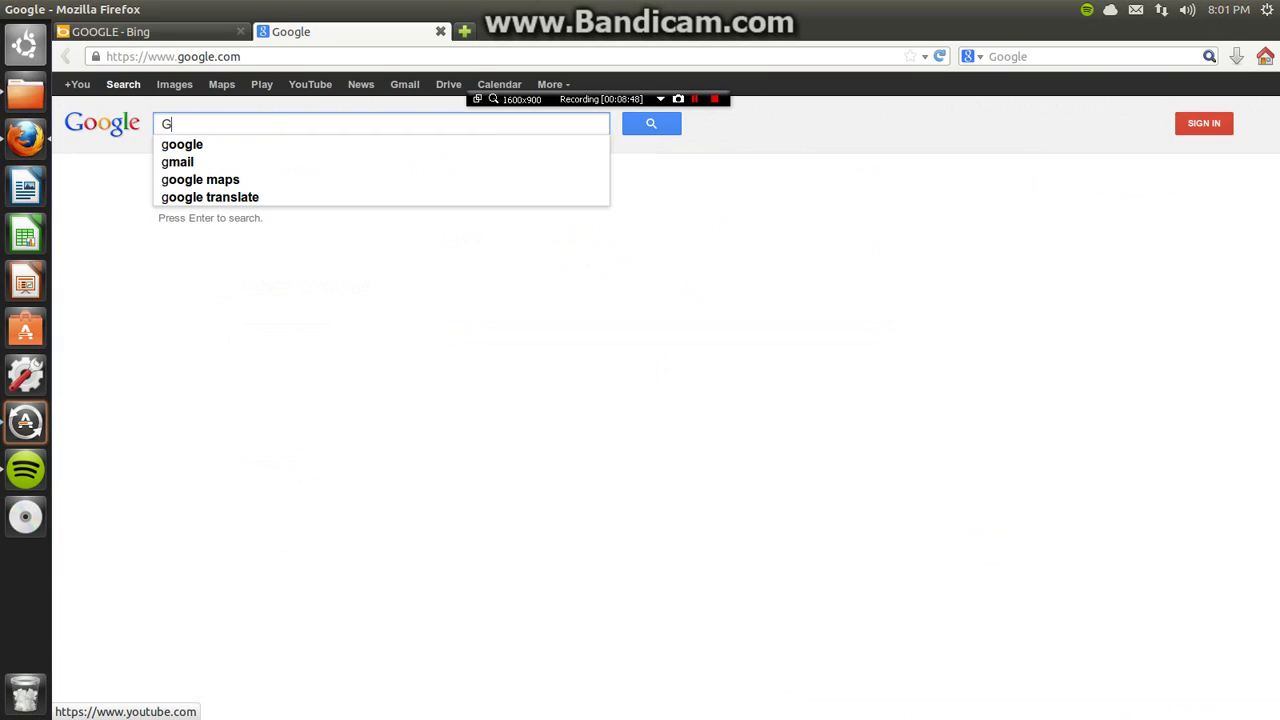
pyautogui.write('oogle')
pyautogui.press('Return')
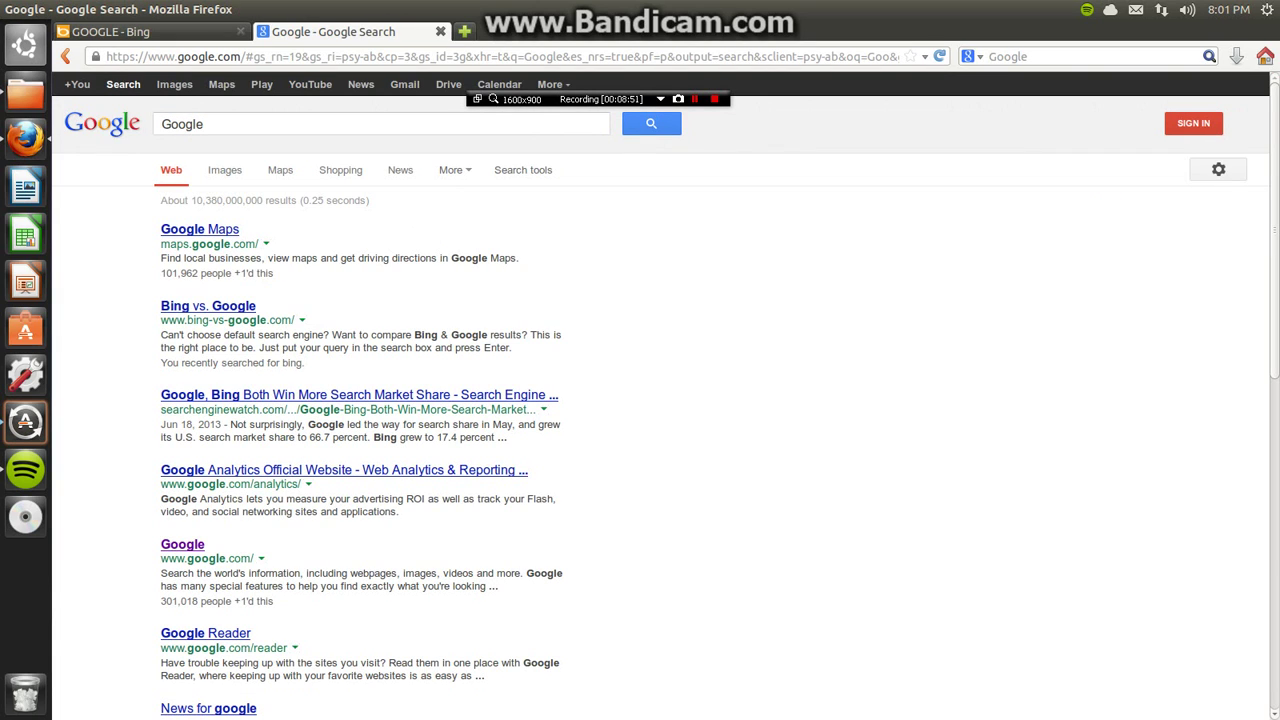
pyautogui.click(440, 31)
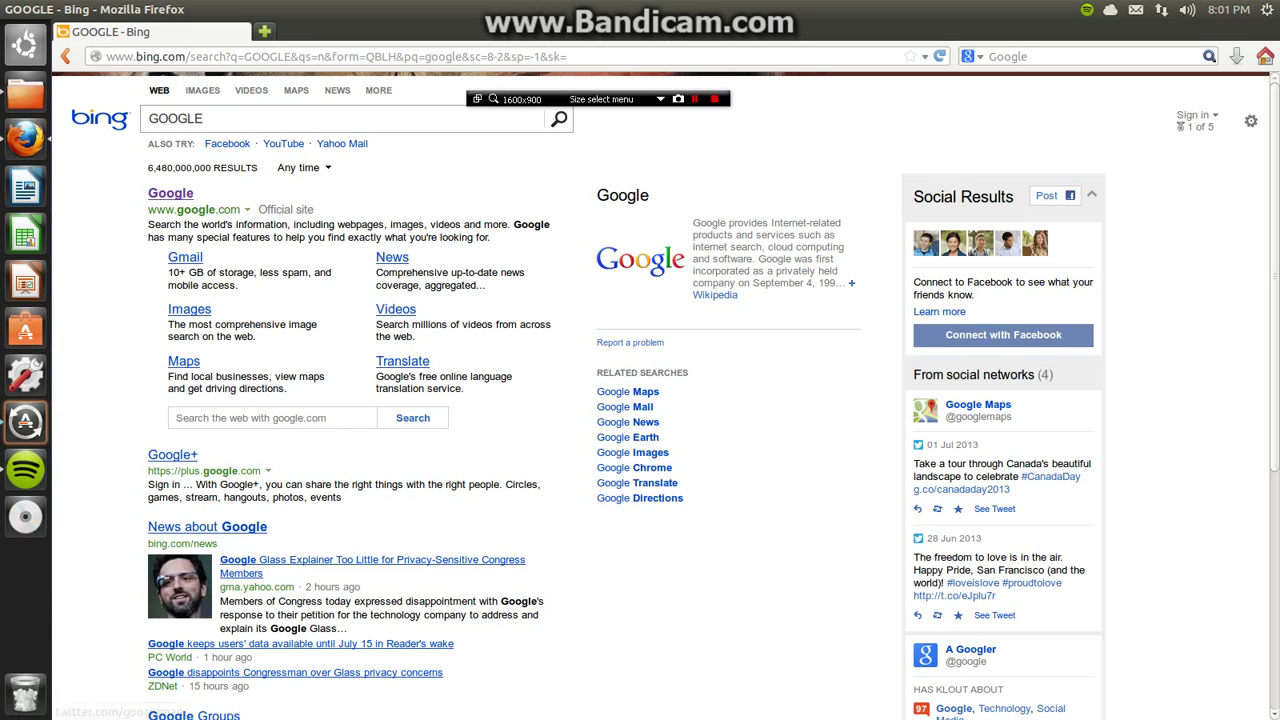
# From Bing's GOOGLE results, follow the info panel's link to Google's Wikipedia article.
pyautogui.rightClick(636, 364)
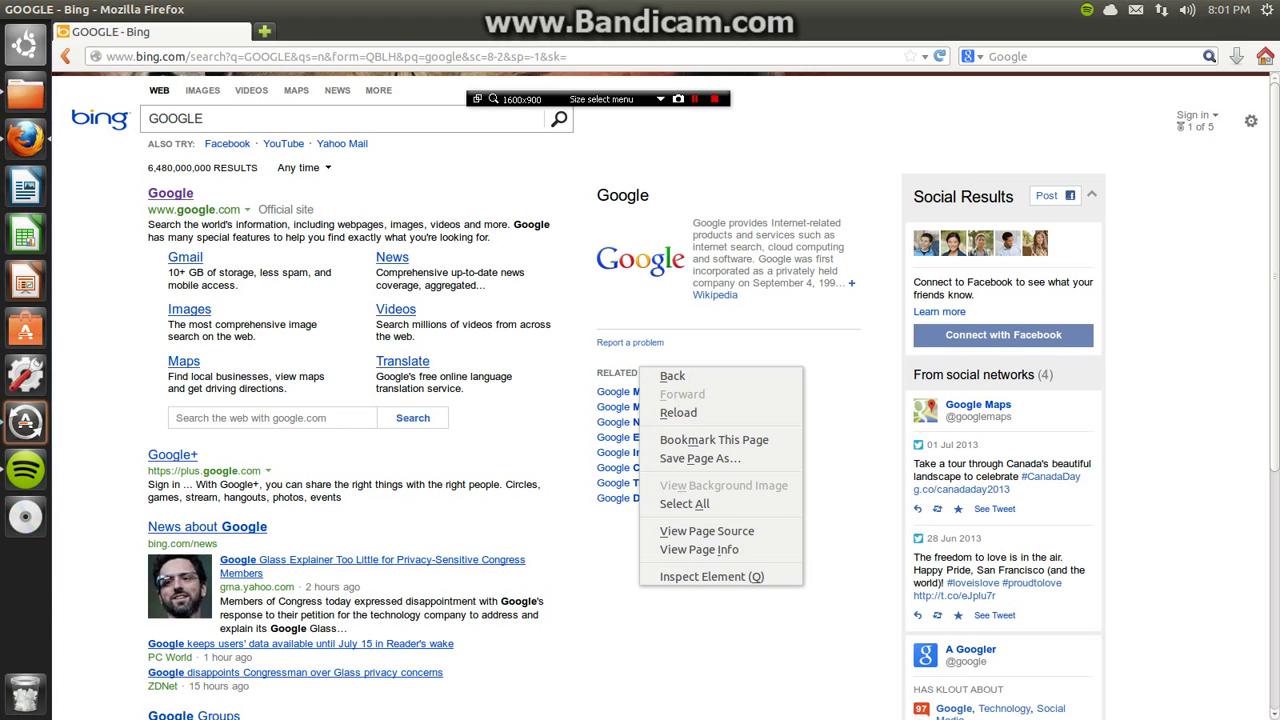
pyautogui.press('Escape')
pyautogui.scroll(-5, 636, 364)
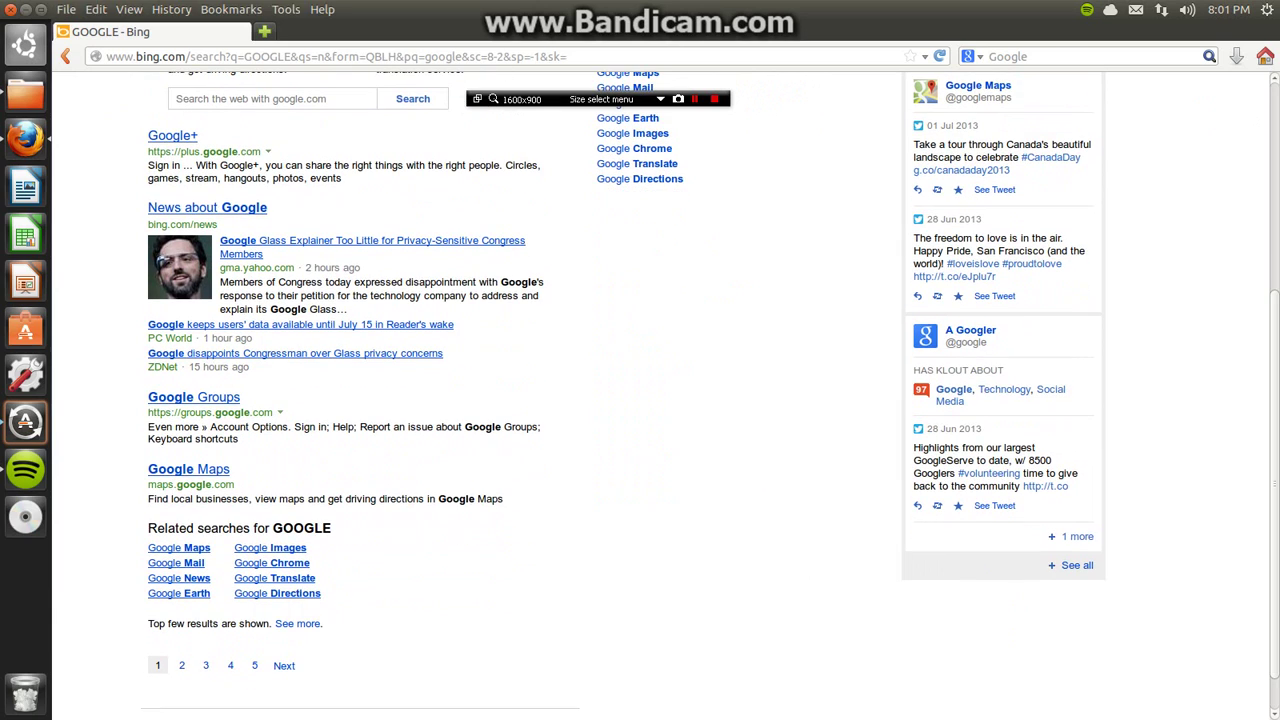
pyautogui.scroll(5, 636, 364)
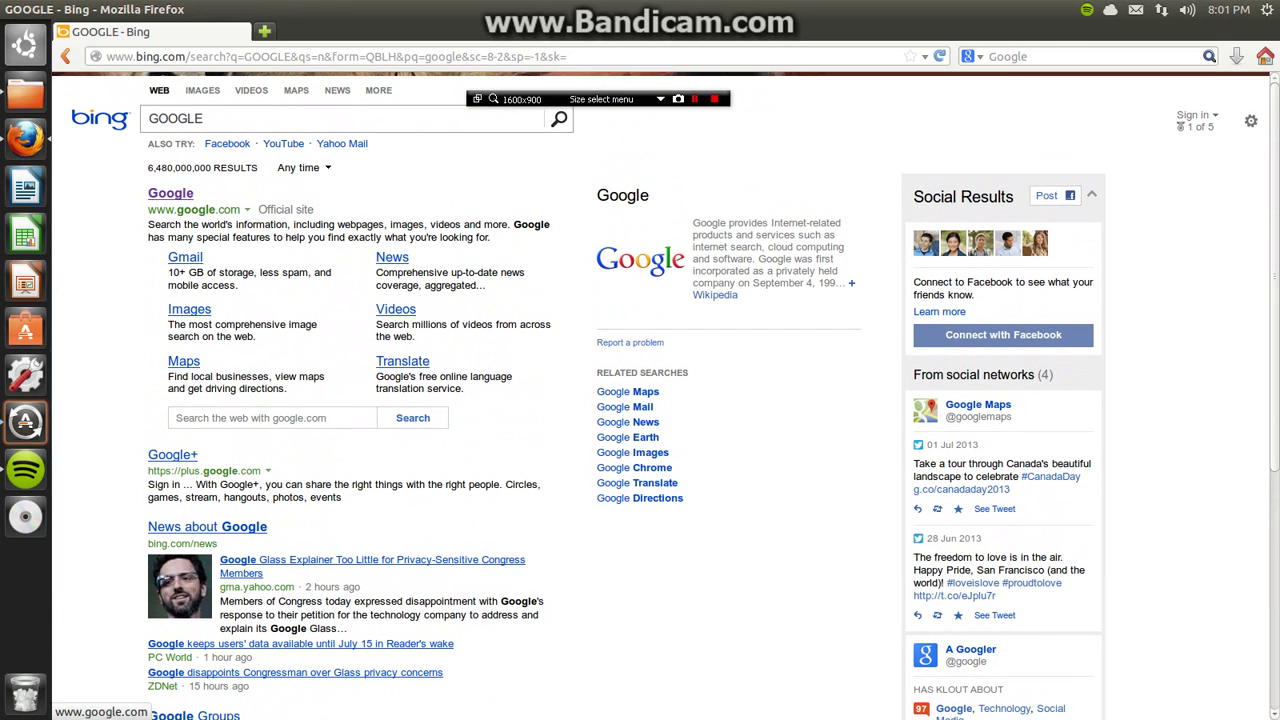
pyautogui.click(715, 293)
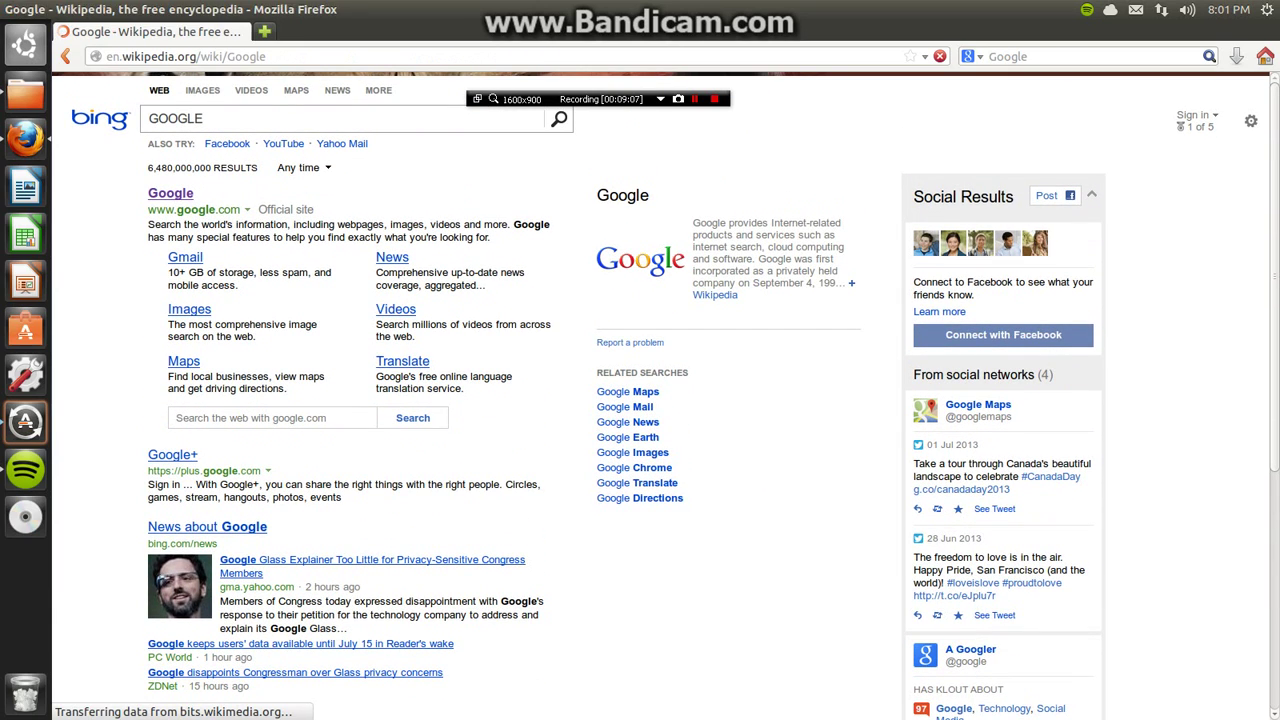